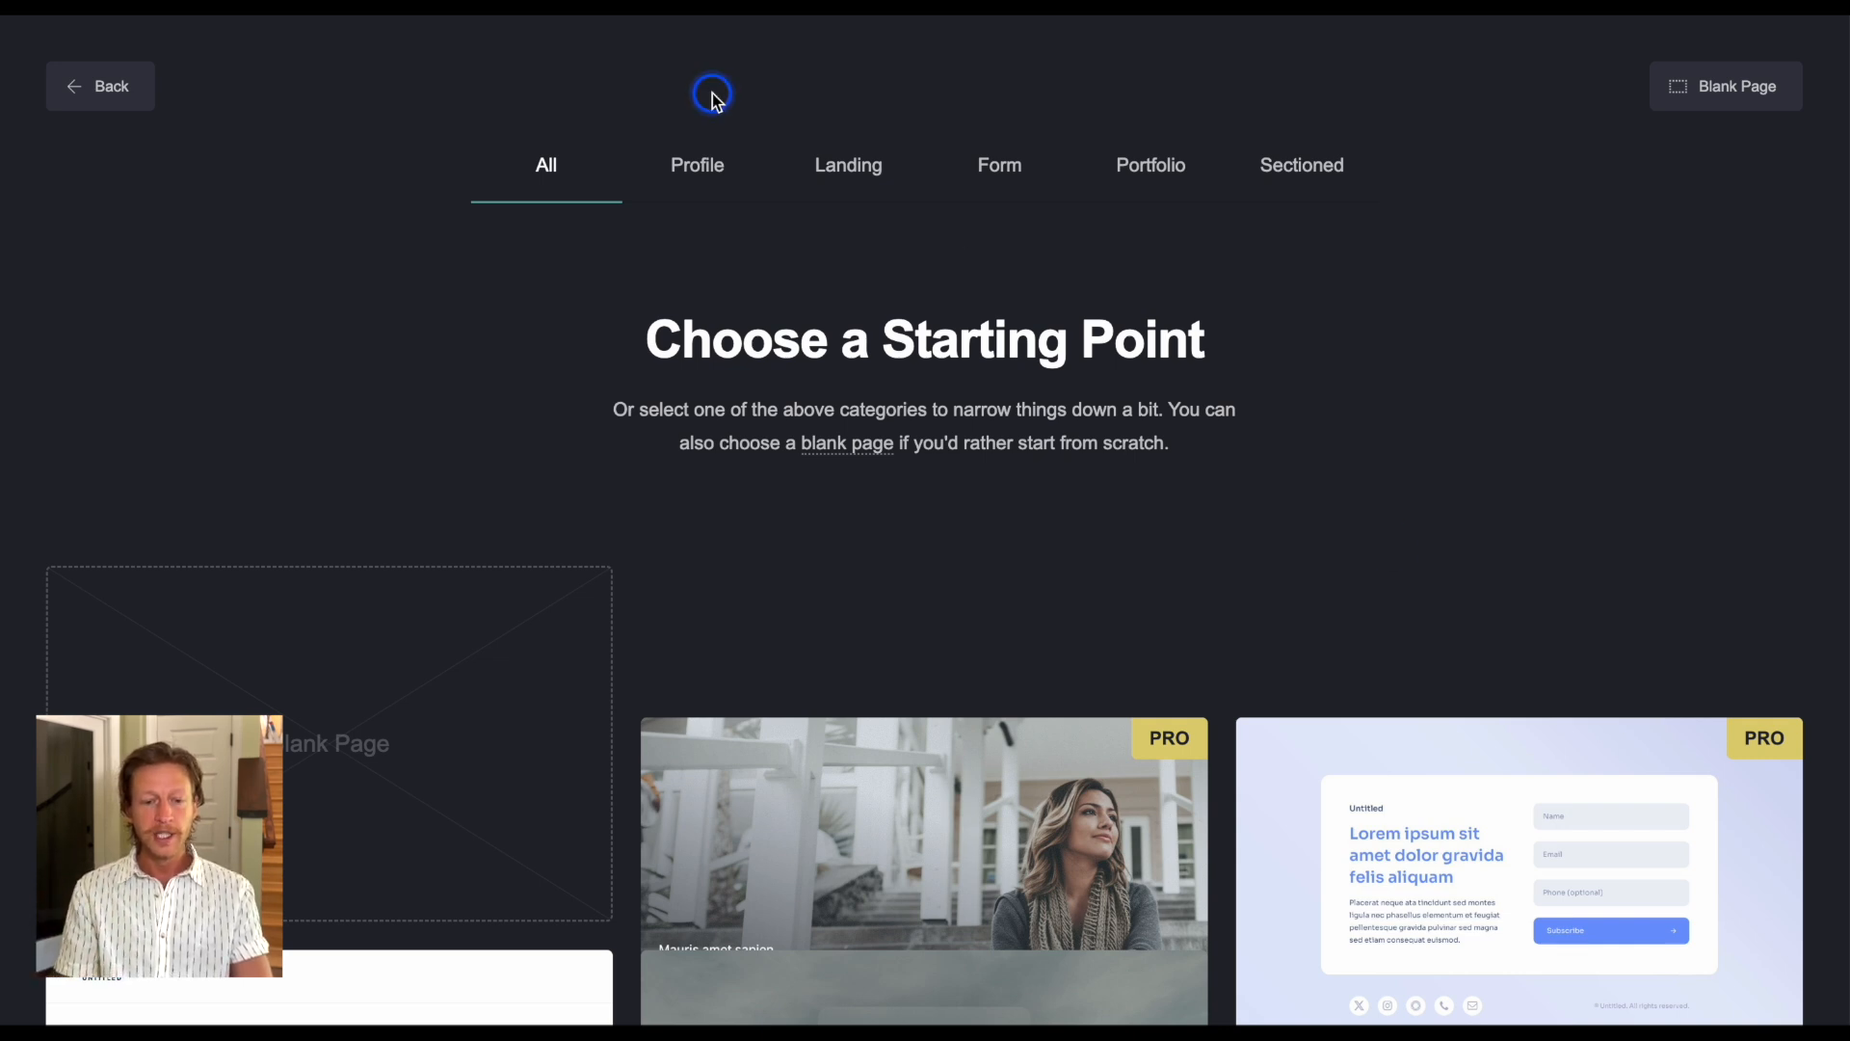
- Show only the Profile starting templates and look through the available designs
{"action": "left_click", "coordinate": [699, 165]}
{"action": "scroll", "coordinate": [1505, 505], "scroll_direction": "down", "scroll_amount": 4}
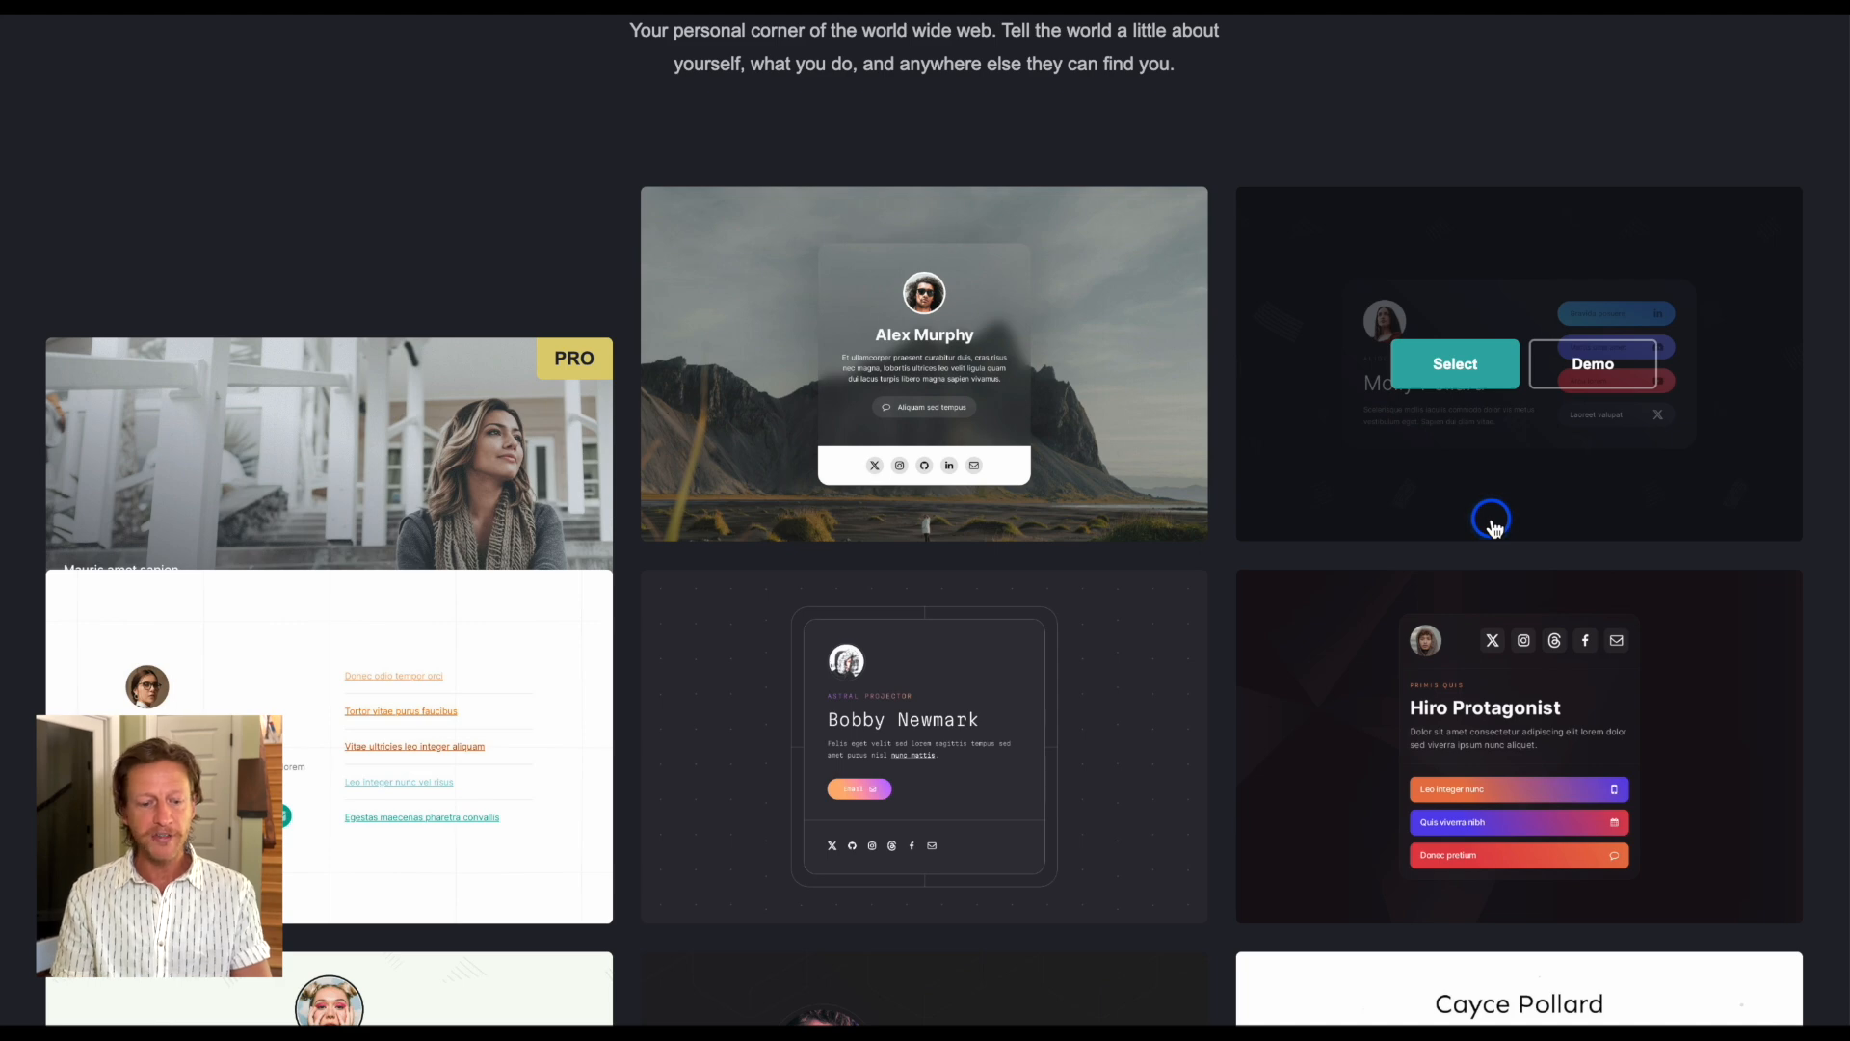
{"action": "scroll", "coordinate": [1388, 738], "scroll_direction": "down", "scroll_amount": 4}
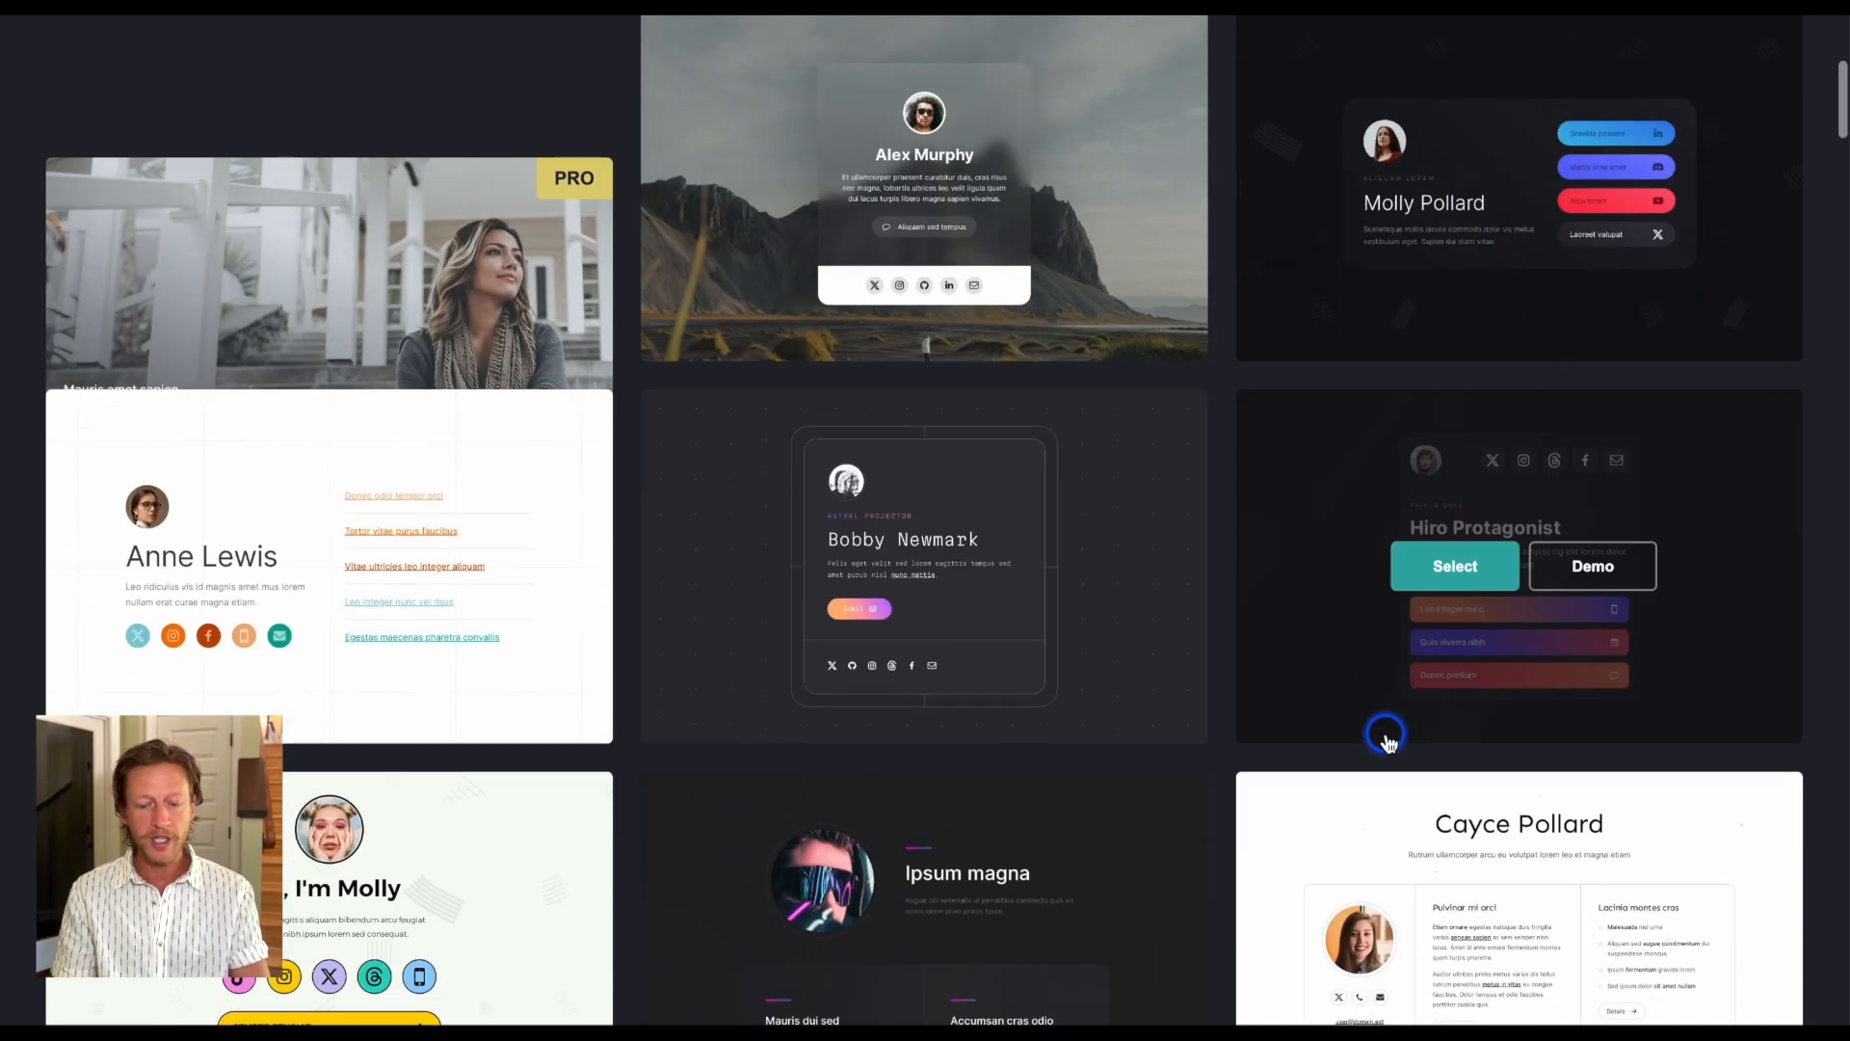
{"action": "scroll", "coordinate": [1388, 737], "scroll_direction": "down", "scroll_amount": 4}
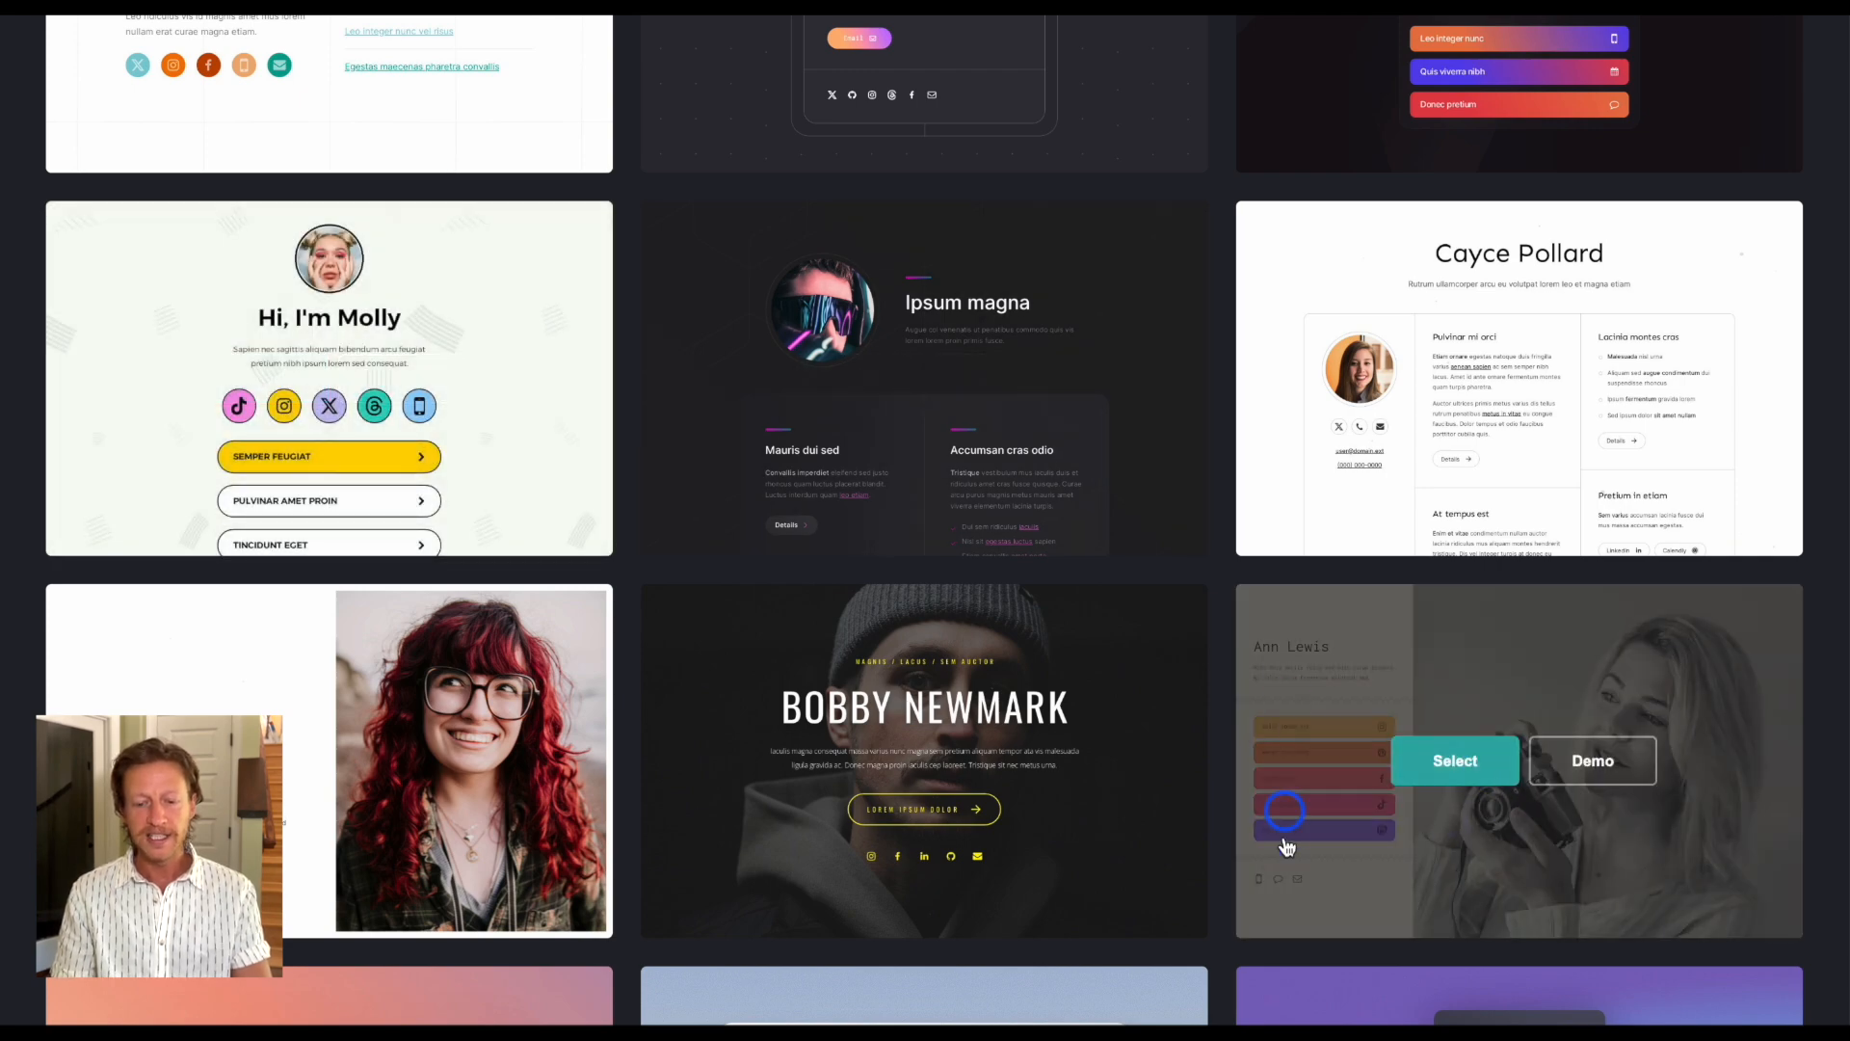
{"action": "scroll", "coordinate": [1072, 976], "scroll_direction": "down", "scroll_amount": 1}
{"action": "scroll", "coordinate": [1070, 974], "scroll_direction": "down", "scroll_amount": 3}
- Switch to the Landing template category and look through its designs
{"action": "scroll", "coordinate": [1070, 975], "scroll_direction": "up", "scroll_amount": 10}
{"action": "left_click", "coordinate": [848, 165]}
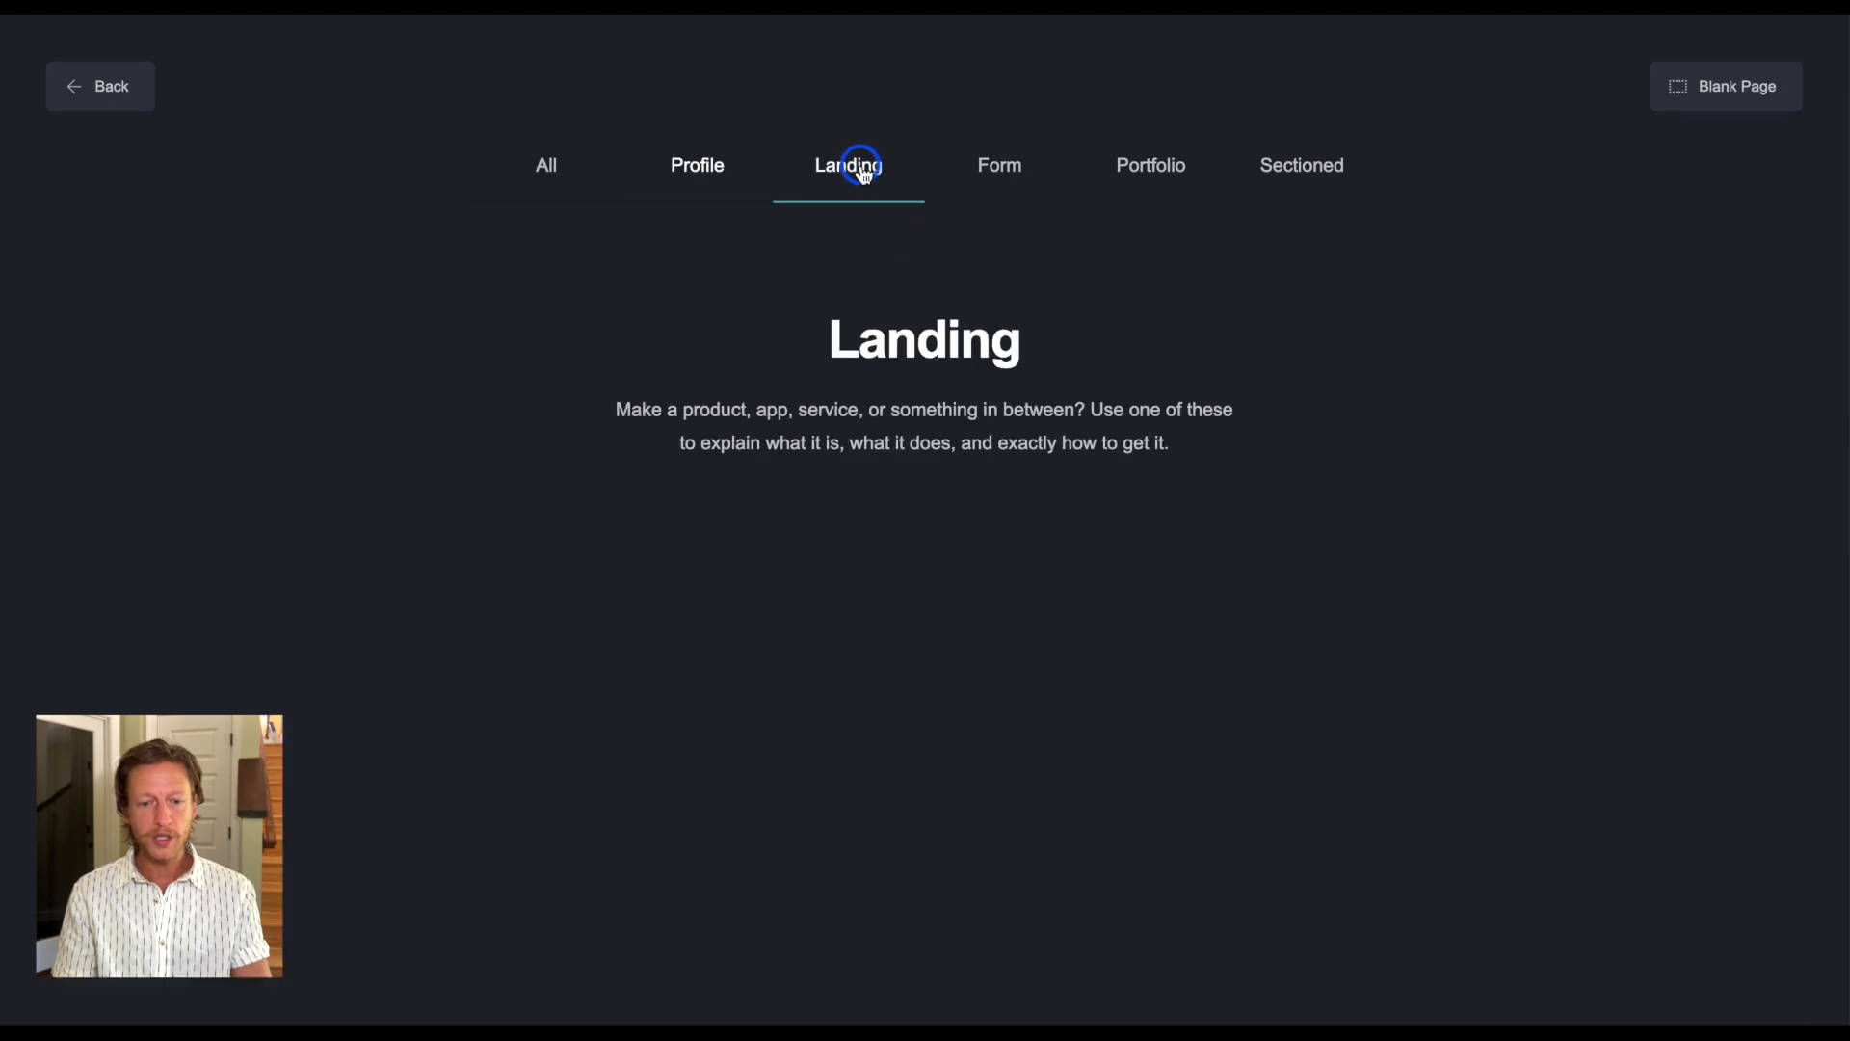
{"action": "scroll", "coordinate": [1644, 540], "scroll_direction": "down", "scroll_amount": 3}
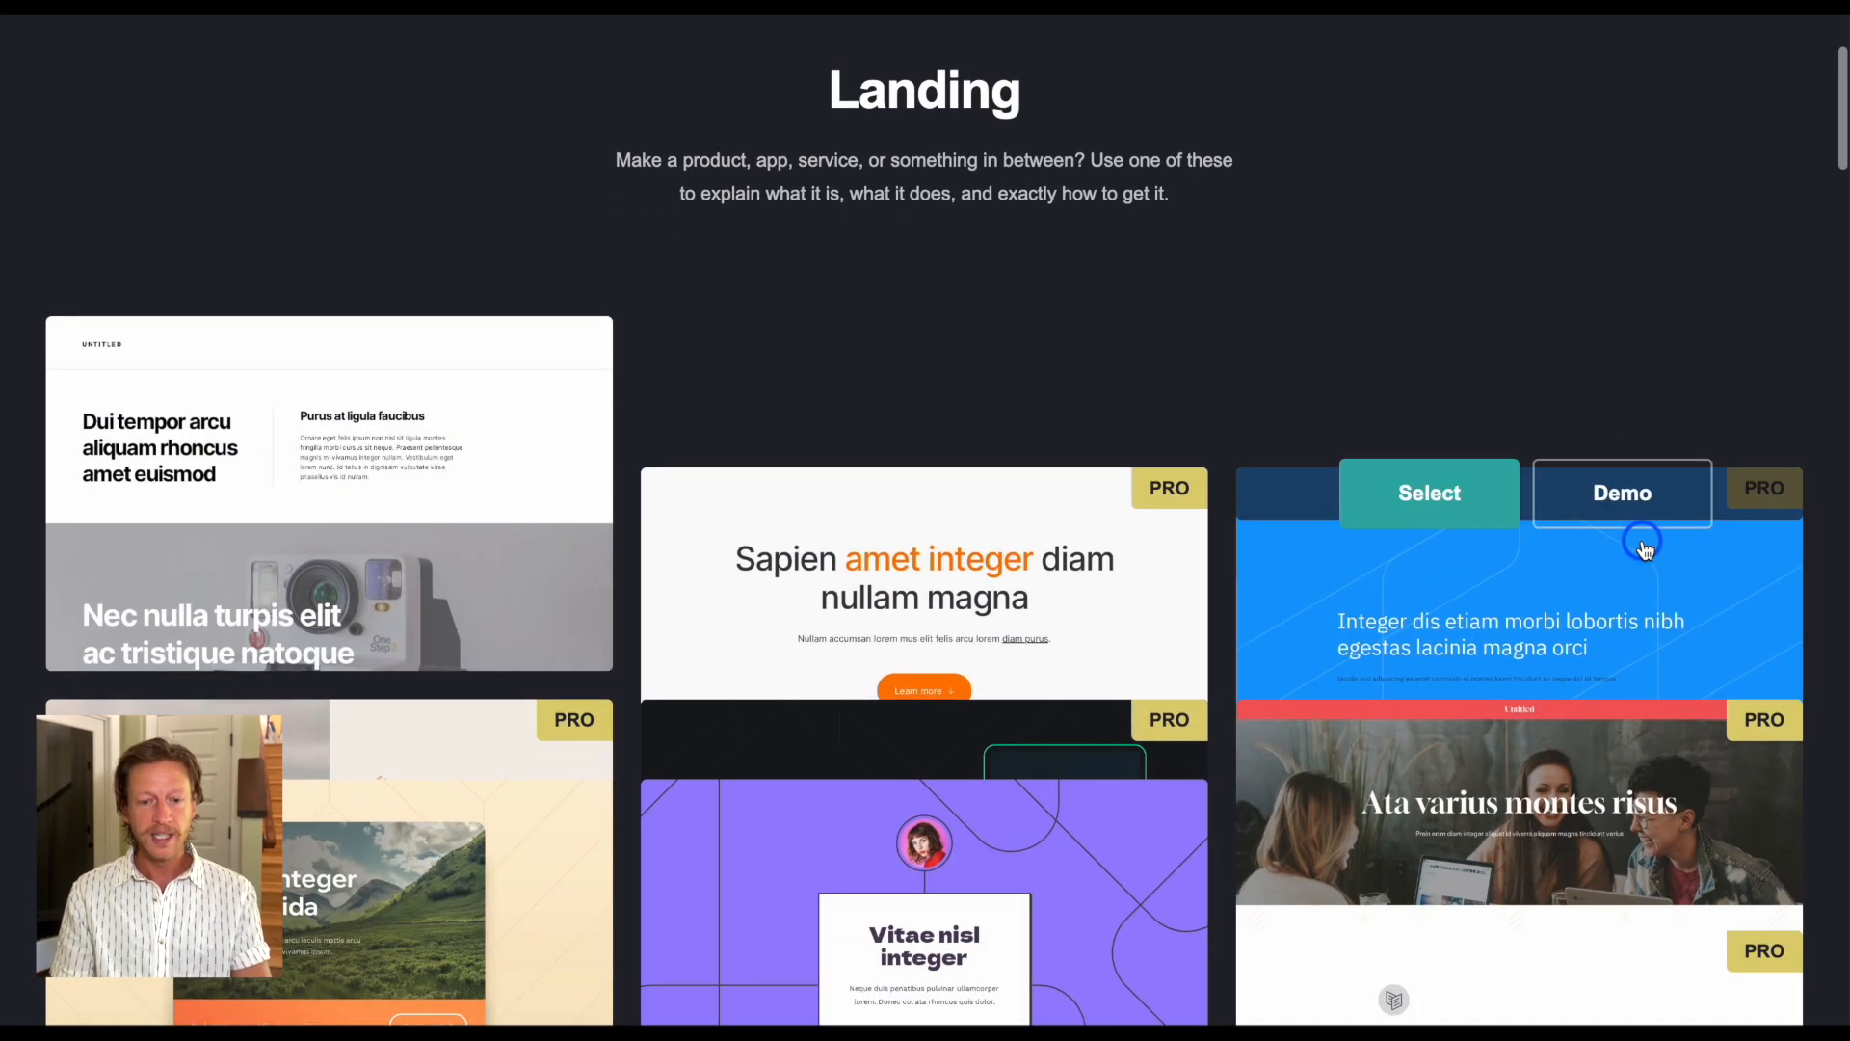
{"action": "scroll", "coordinate": [1645, 546], "scroll_direction": "down", "scroll_amount": 4}
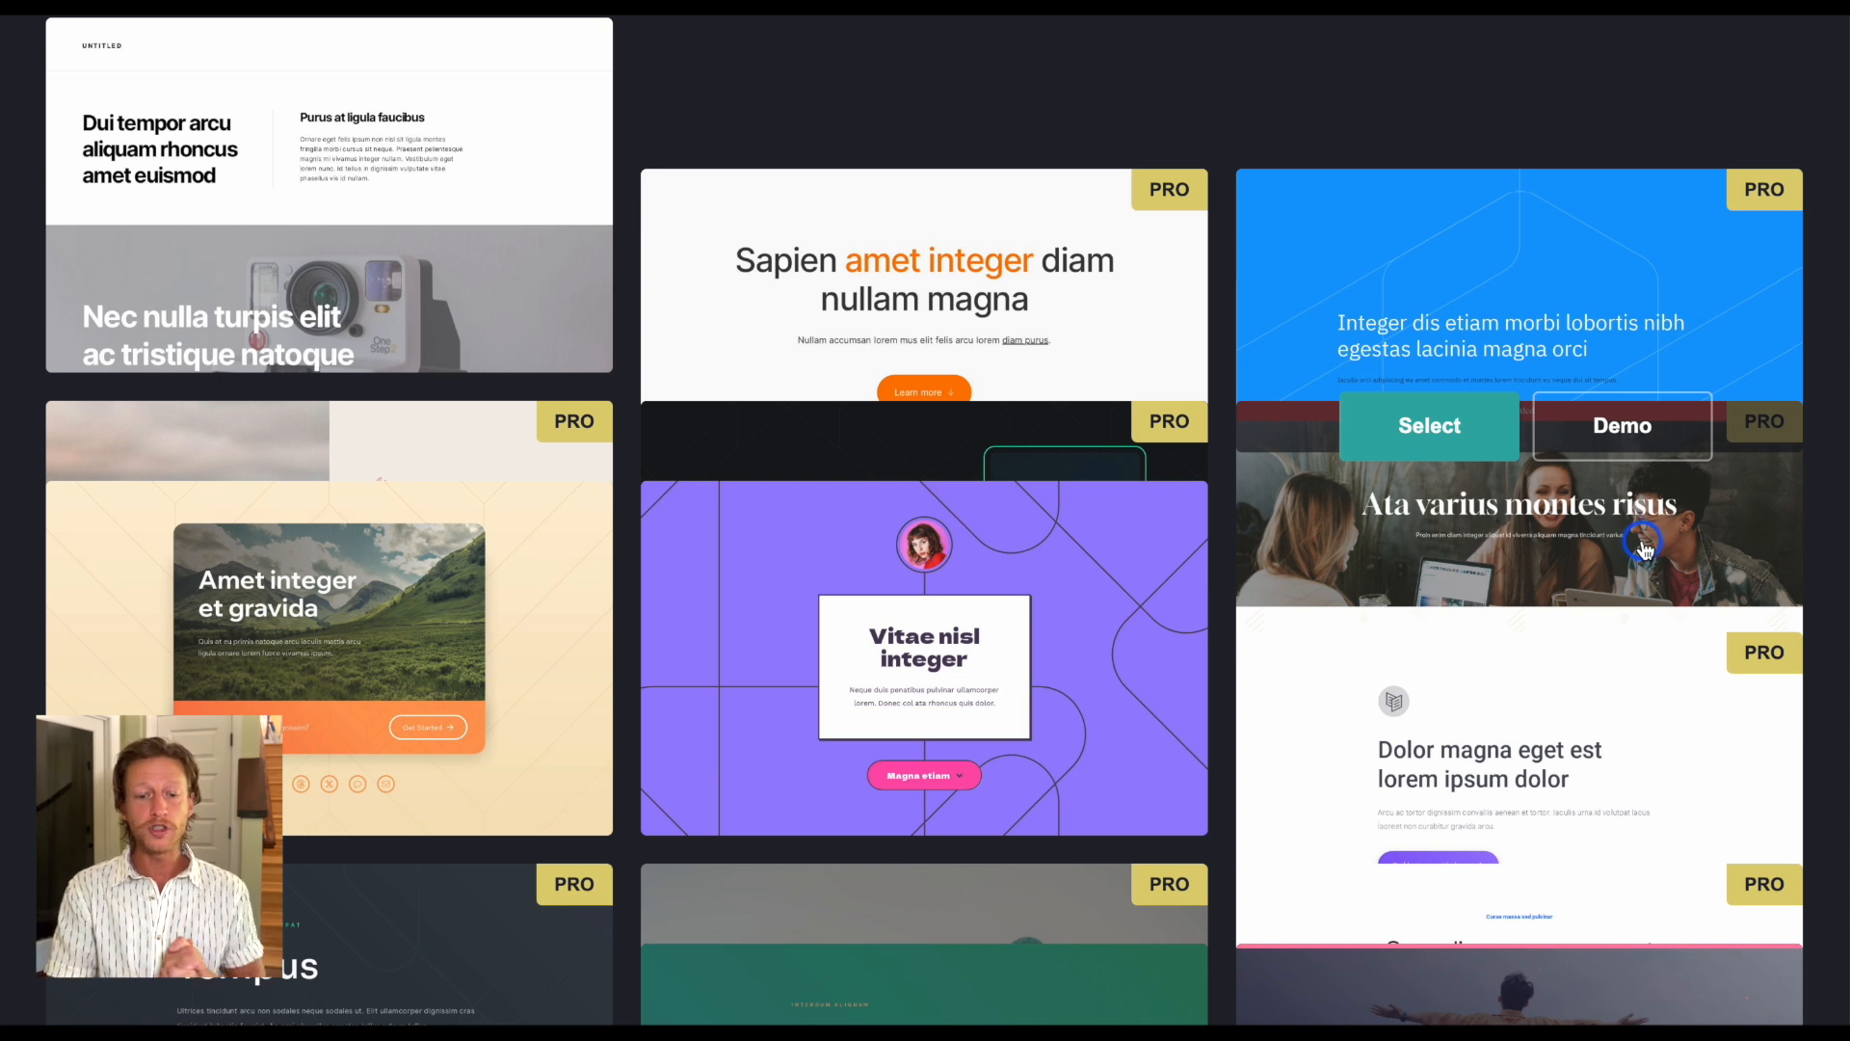
{"action": "mouse_move", "coordinate": [959, 665]}
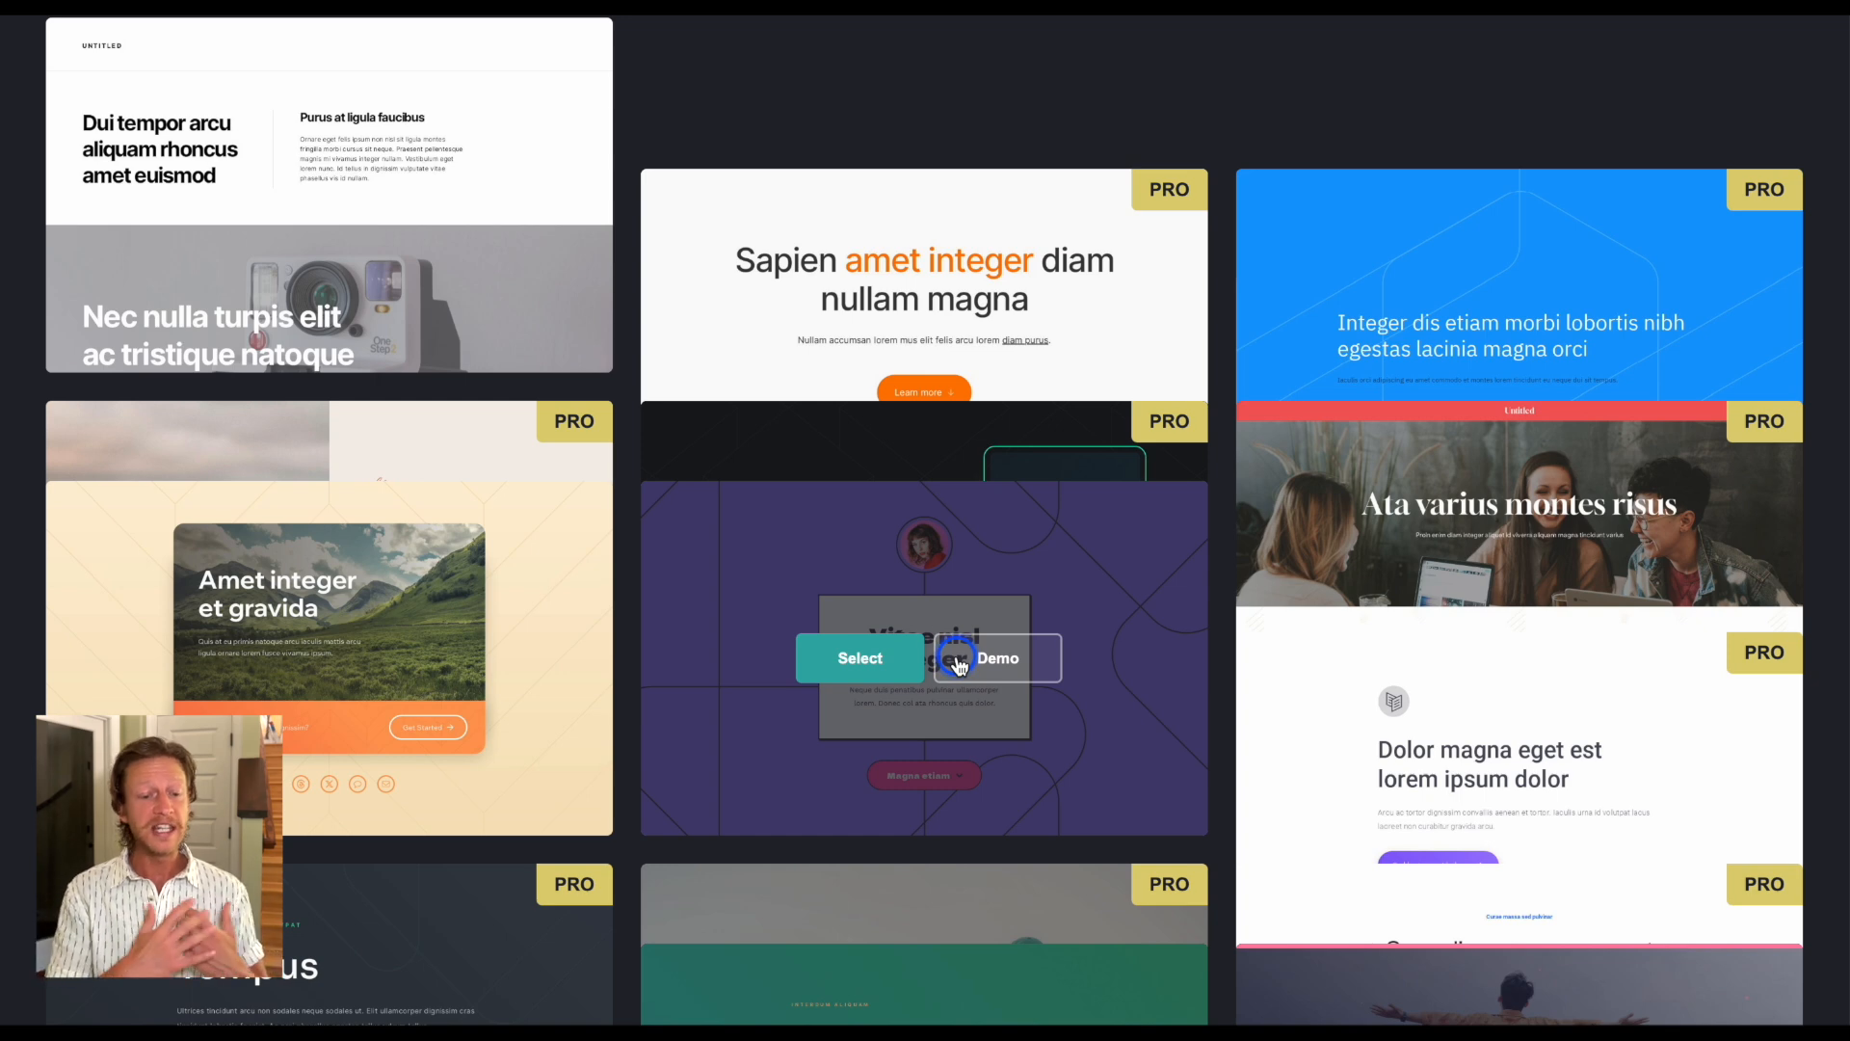
- Look through the Form template category and preview the demo of the purple newsletter sign-up design
{"action": "scroll", "coordinate": [959, 665], "scroll_direction": "up", "scroll_amount": 5}
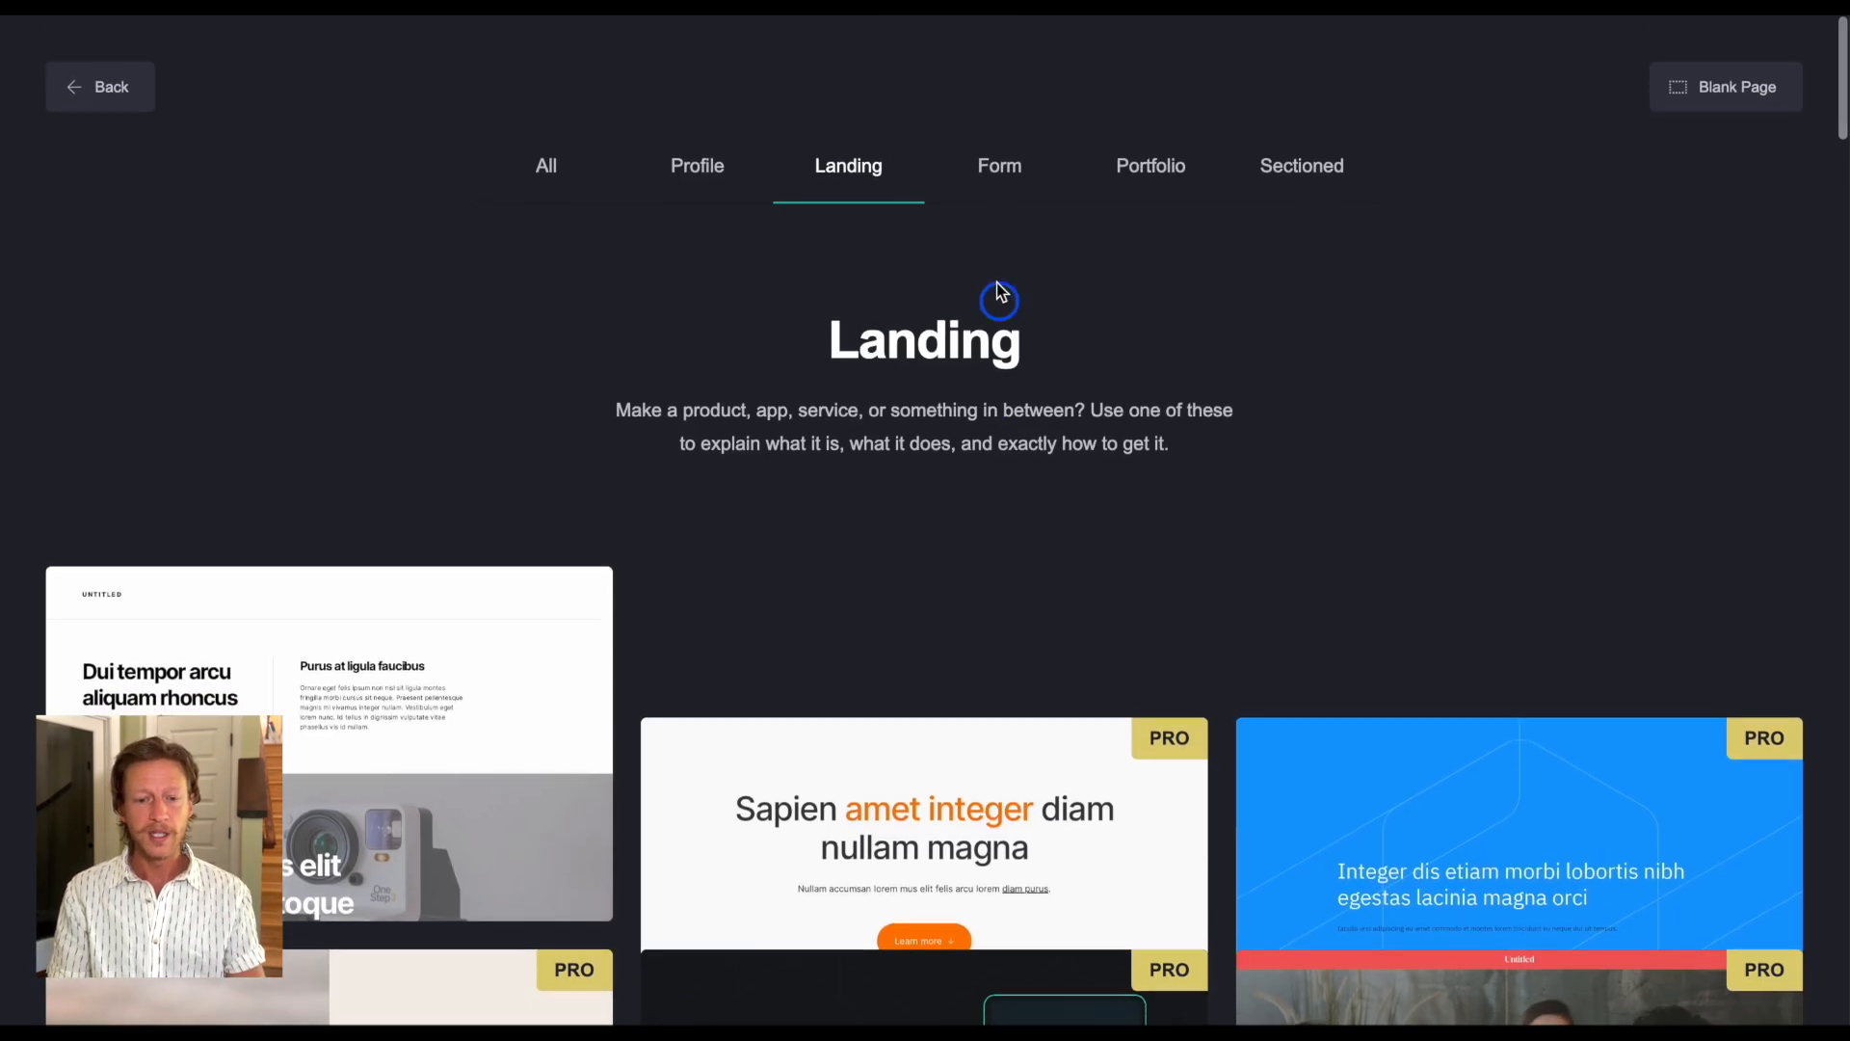
{"action": "left_click", "coordinate": [996, 204]}
{"action": "mouse_move", "coordinate": [1586, 591]}
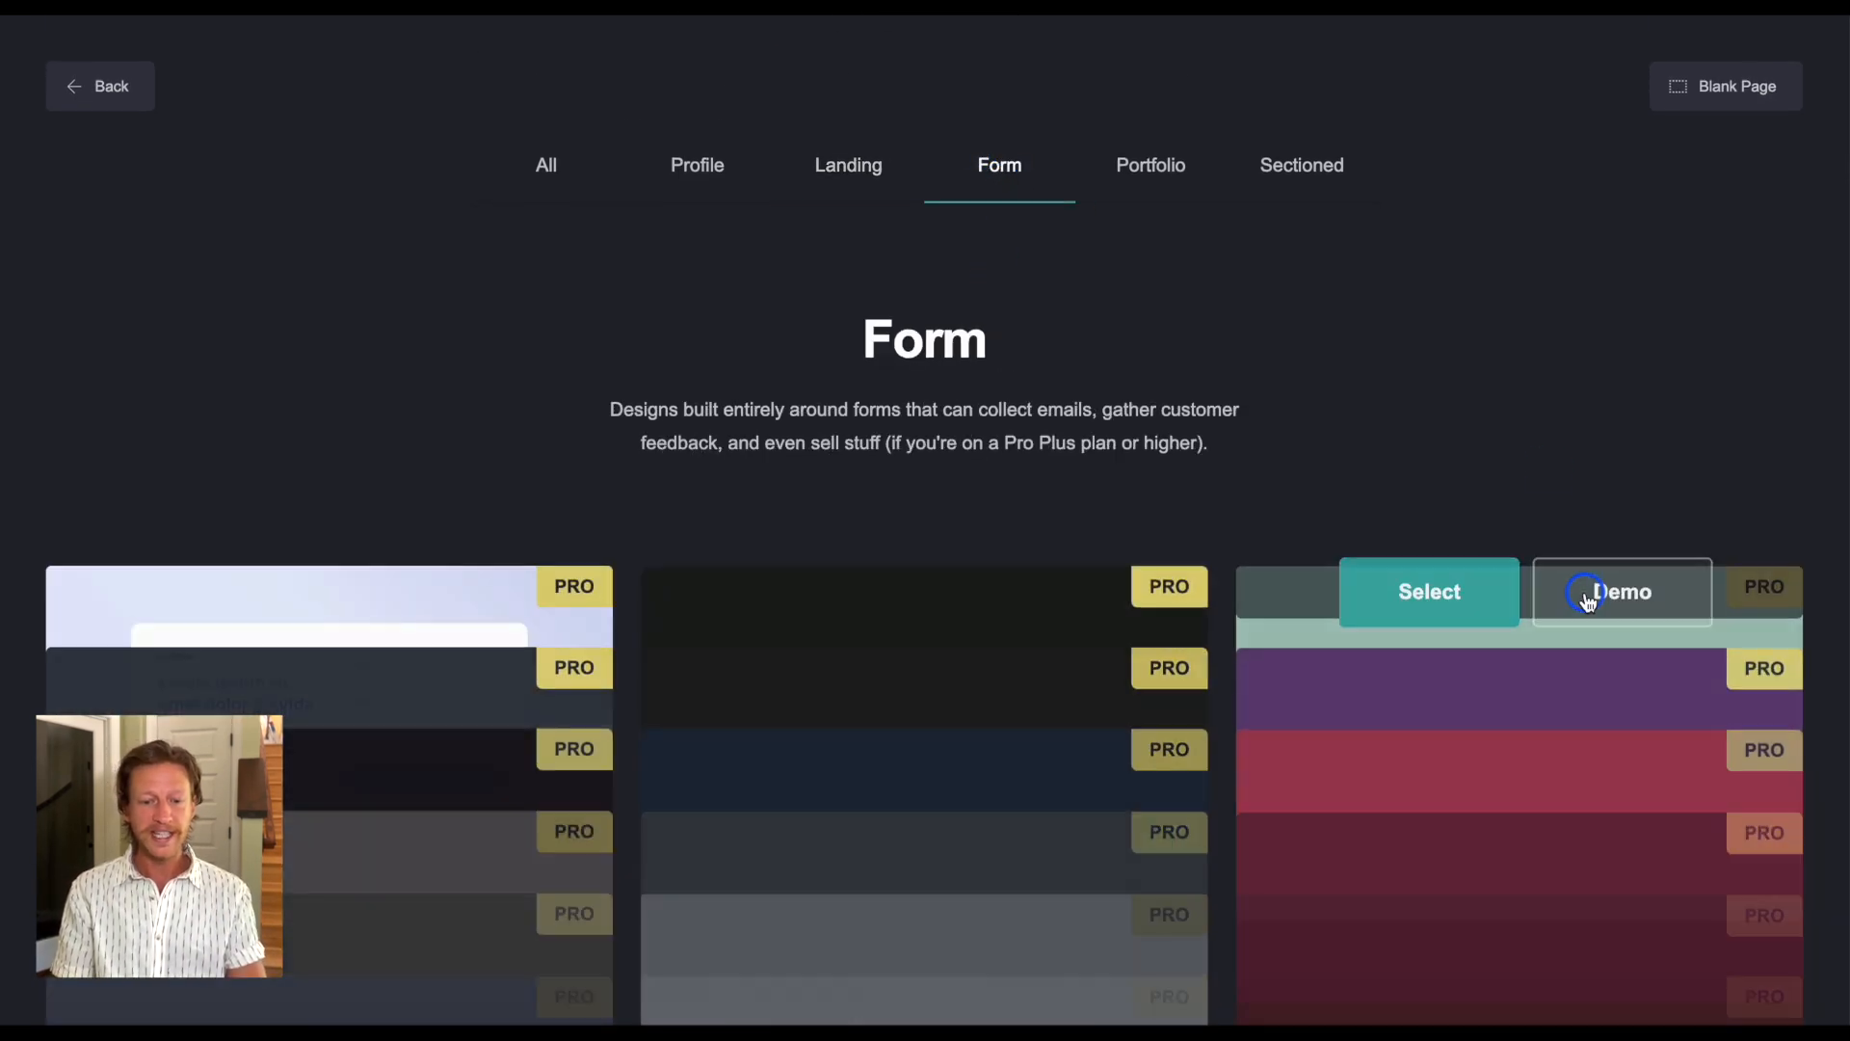
{"action": "scroll", "coordinate": [1586, 590], "scroll_direction": "down", "scroll_amount": 3}
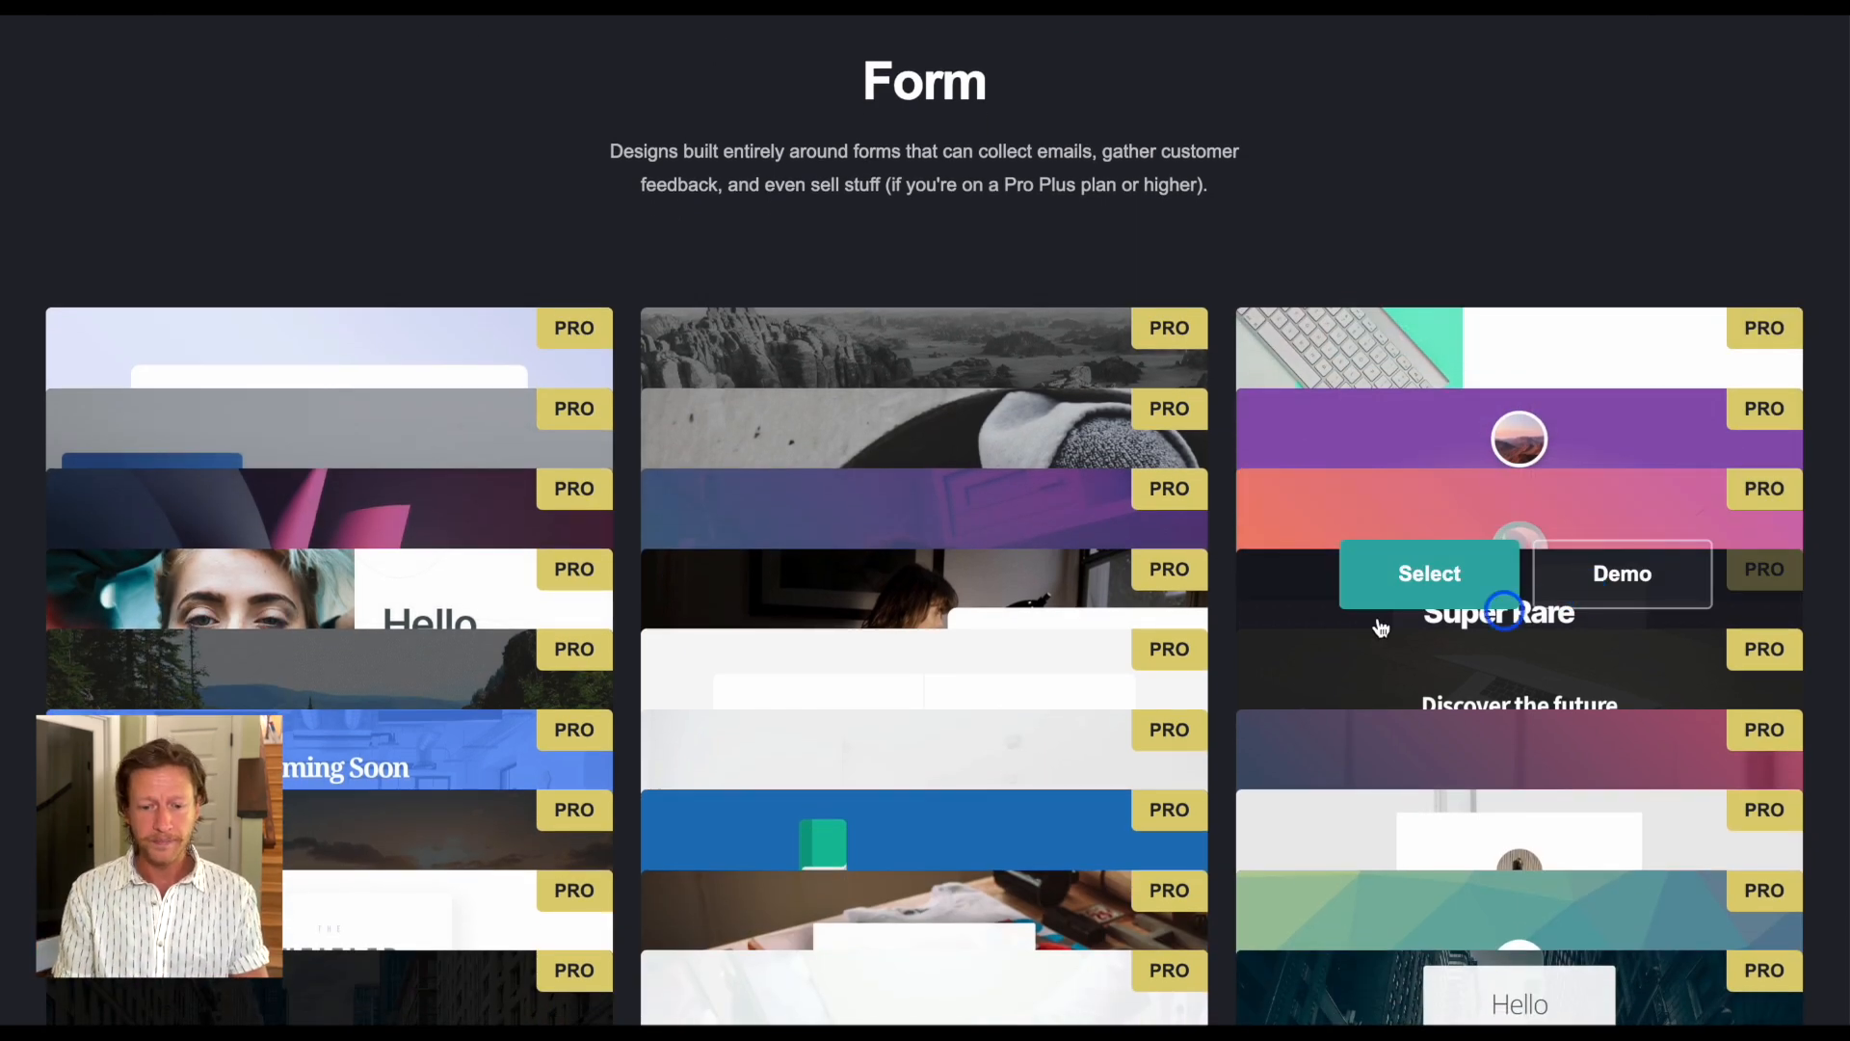
{"action": "mouse_move", "coordinate": [1072, 422]}
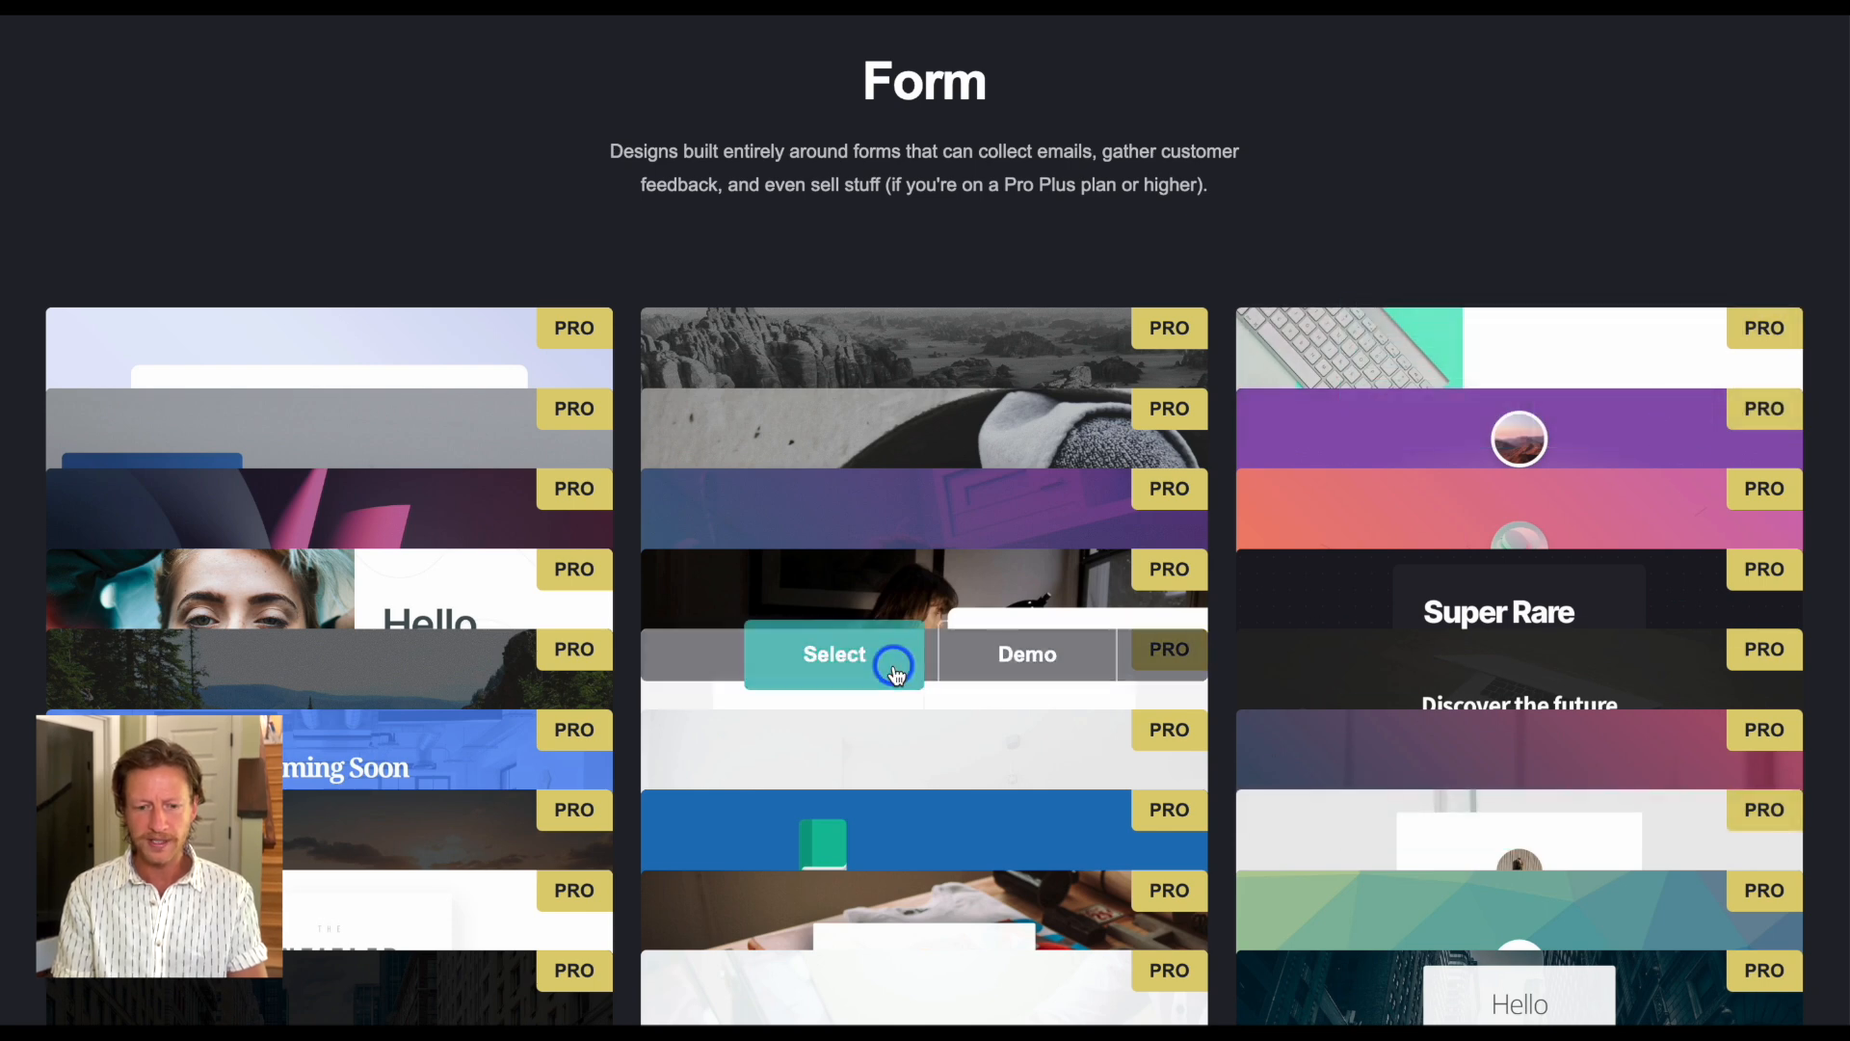
{"action": "scroll", "coordinate": [893, 661], "scroll_direction": "down", "scroll_amount": 3}
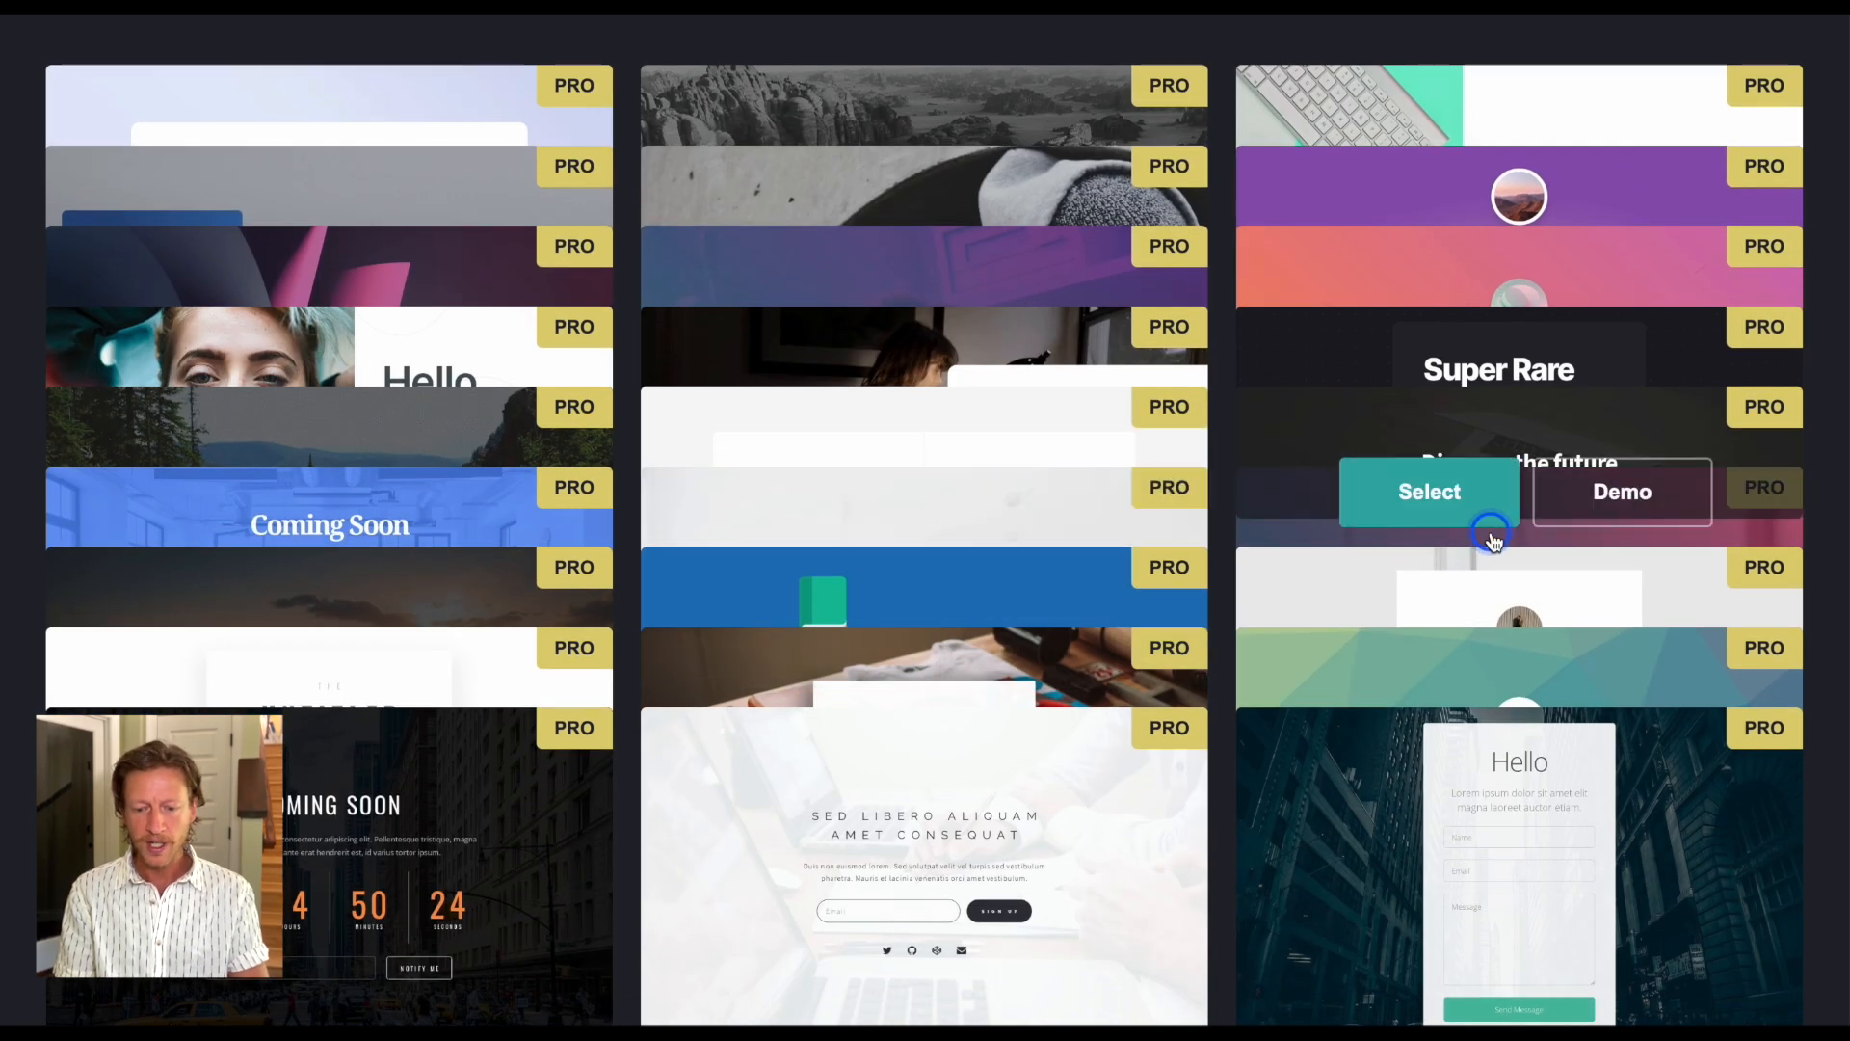
{"action": "scroll", "coordinate": [1491, 537], "scroll_direction": "up", "scroll_amount": 5}
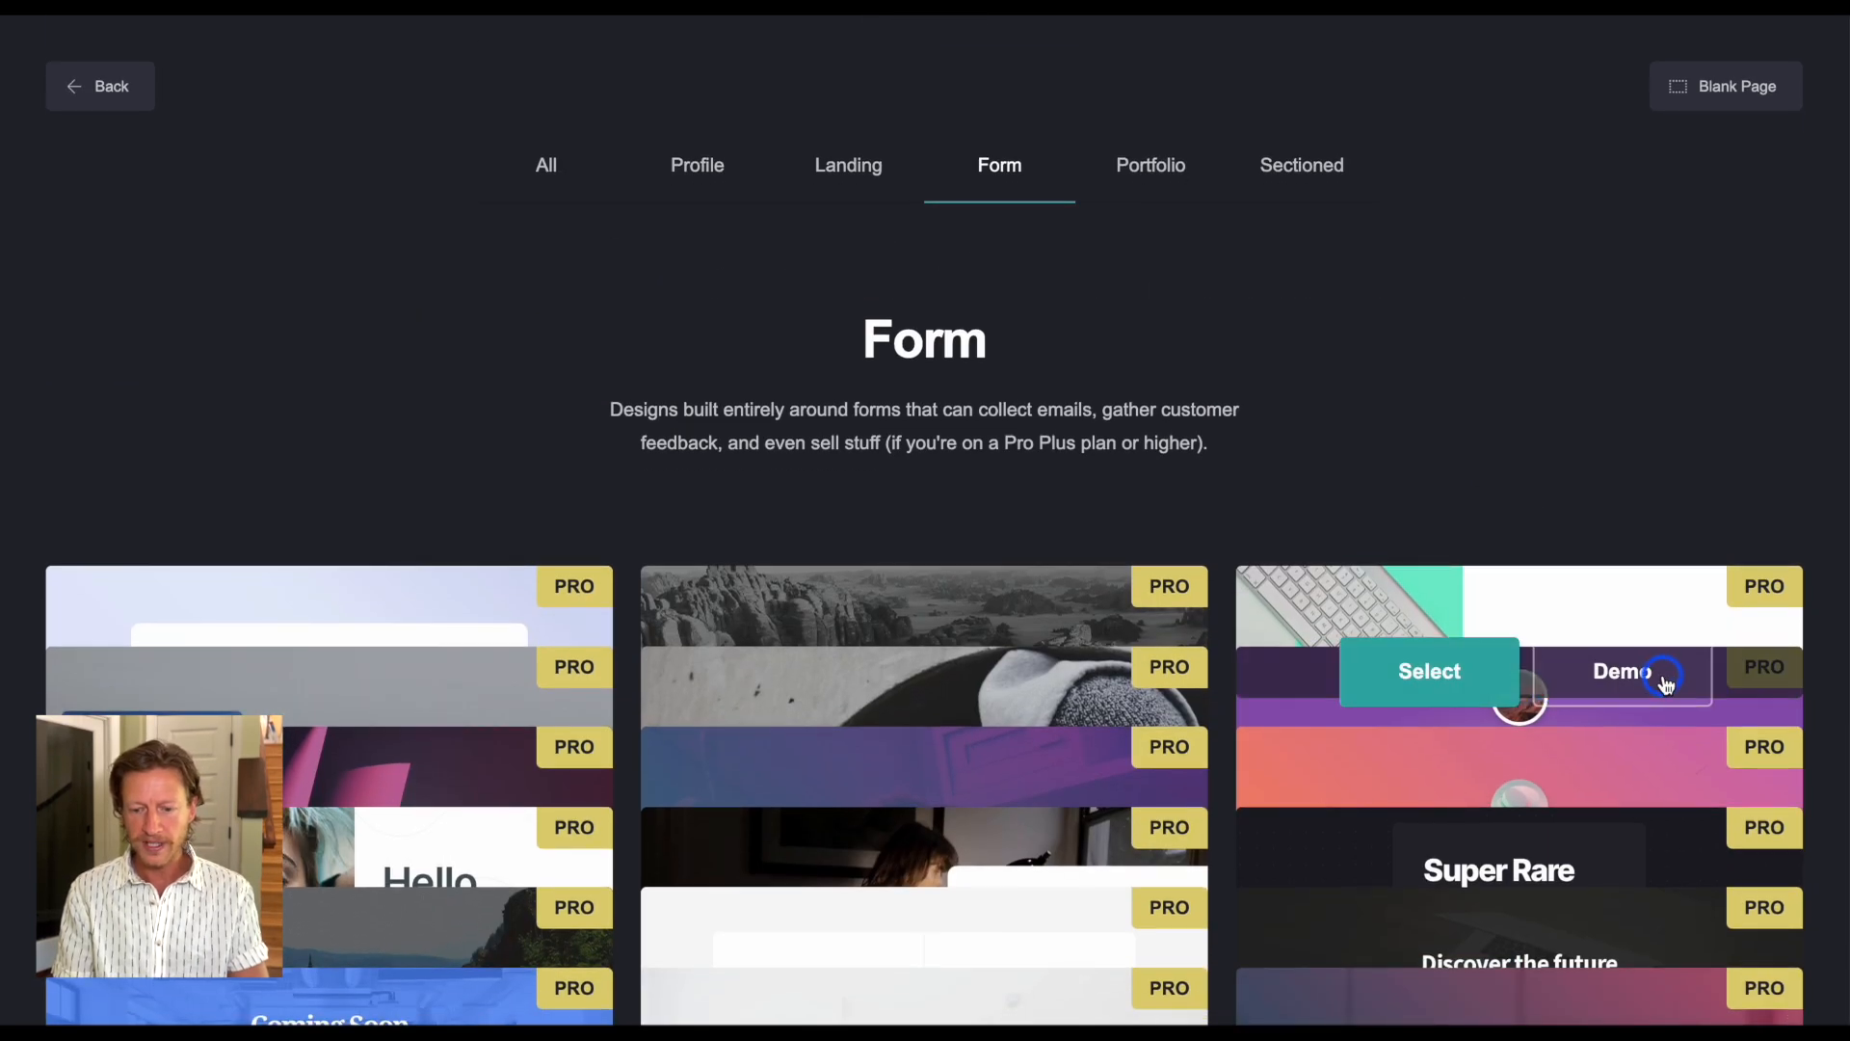
{"action": "left_click", "coordinate": [1443, 694]}
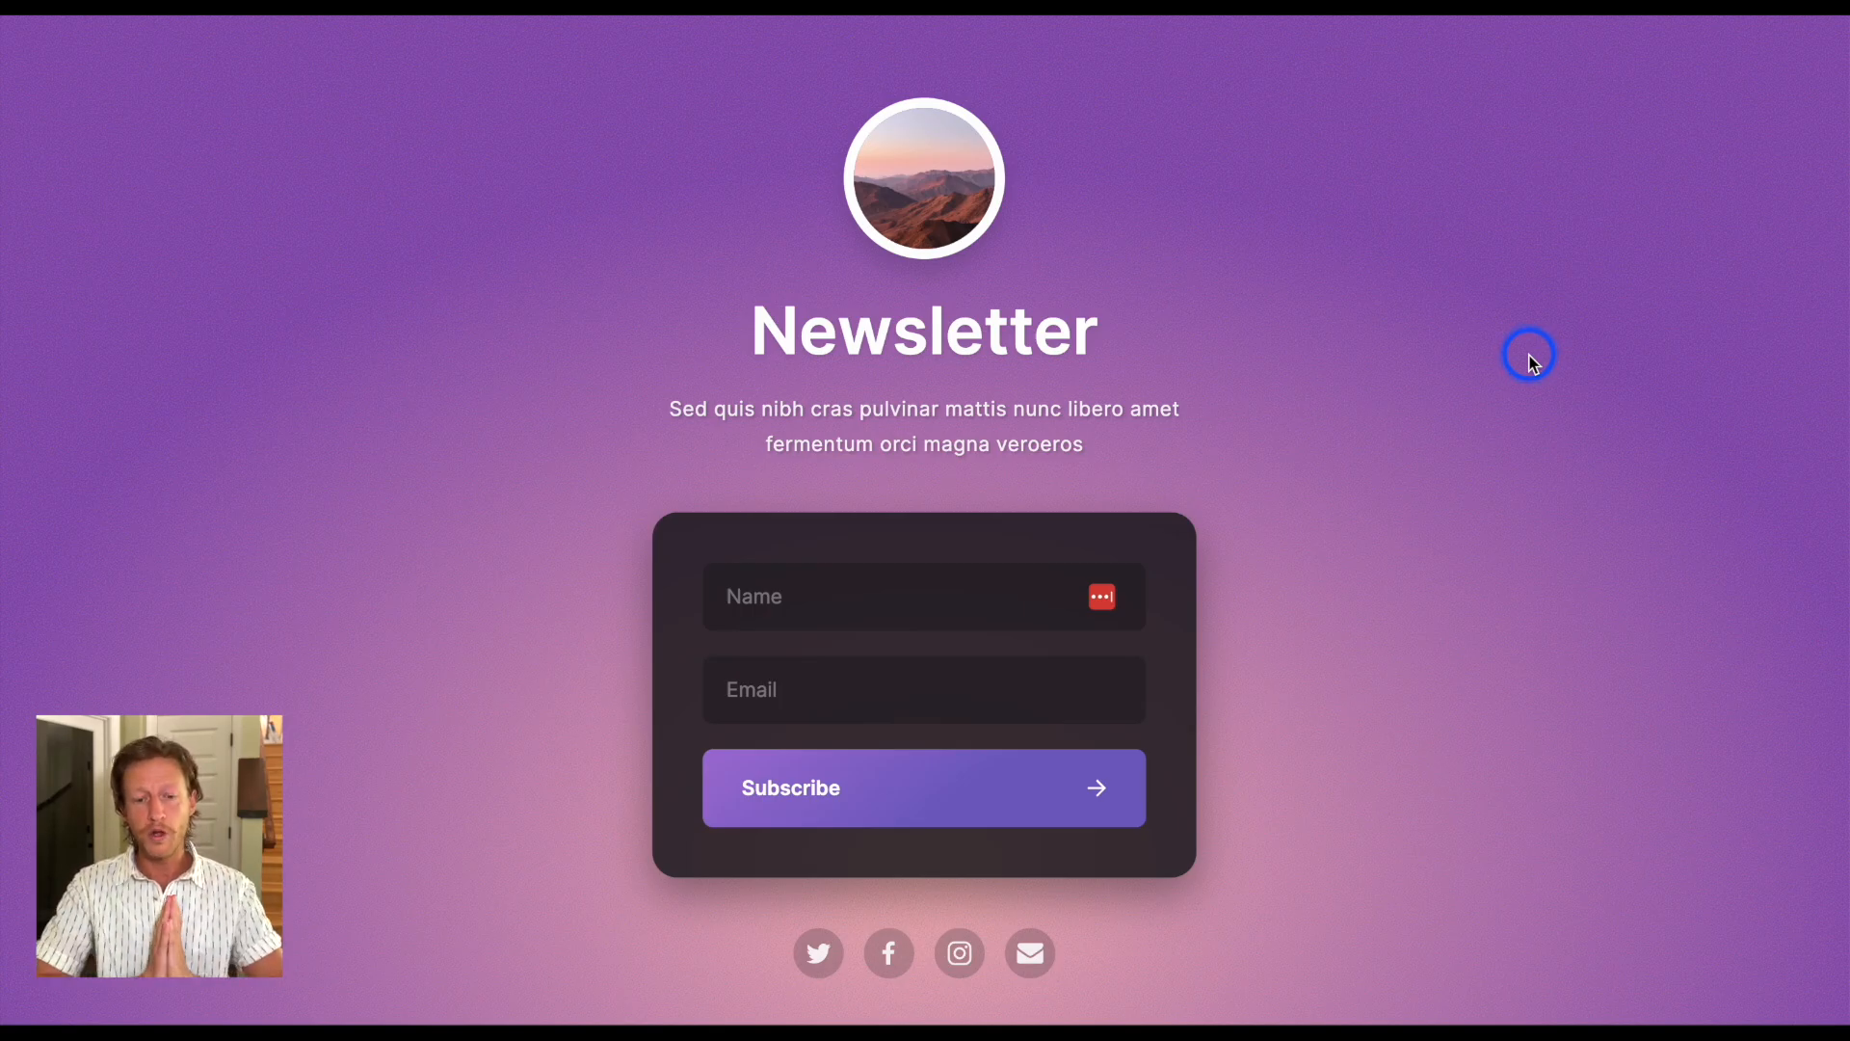
- Switch to the Portfolio template category and look through its gallery designs
{"action": "left_click", "coordinate": [1150, 165]}
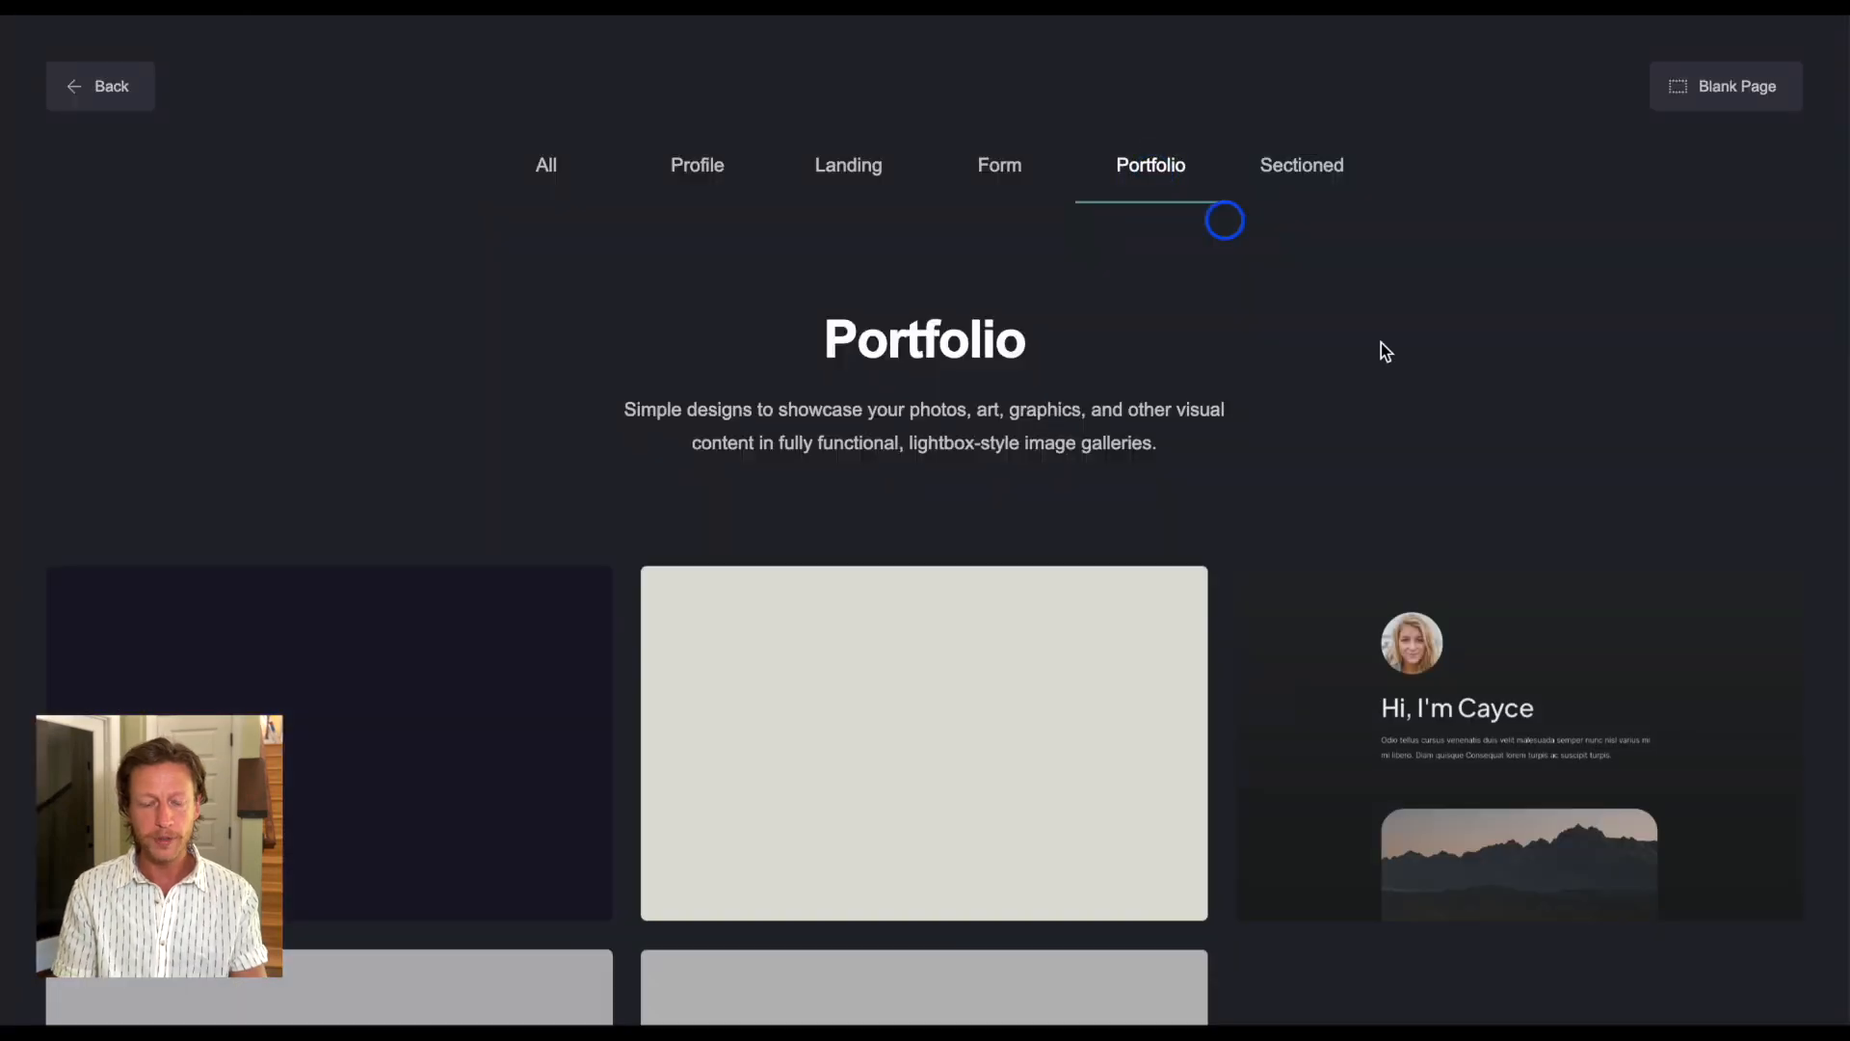
{"action": "scroll", "coordinate": [1475, 603], "scroll_direction": "down", "scroll_amount": 3}
{"action": "mouse_move", "coordinate": [993, 805]}
{"action": "scroll", "coordinate": [993, 805], "scroll_direction": "down", "scroll_amount": 5}
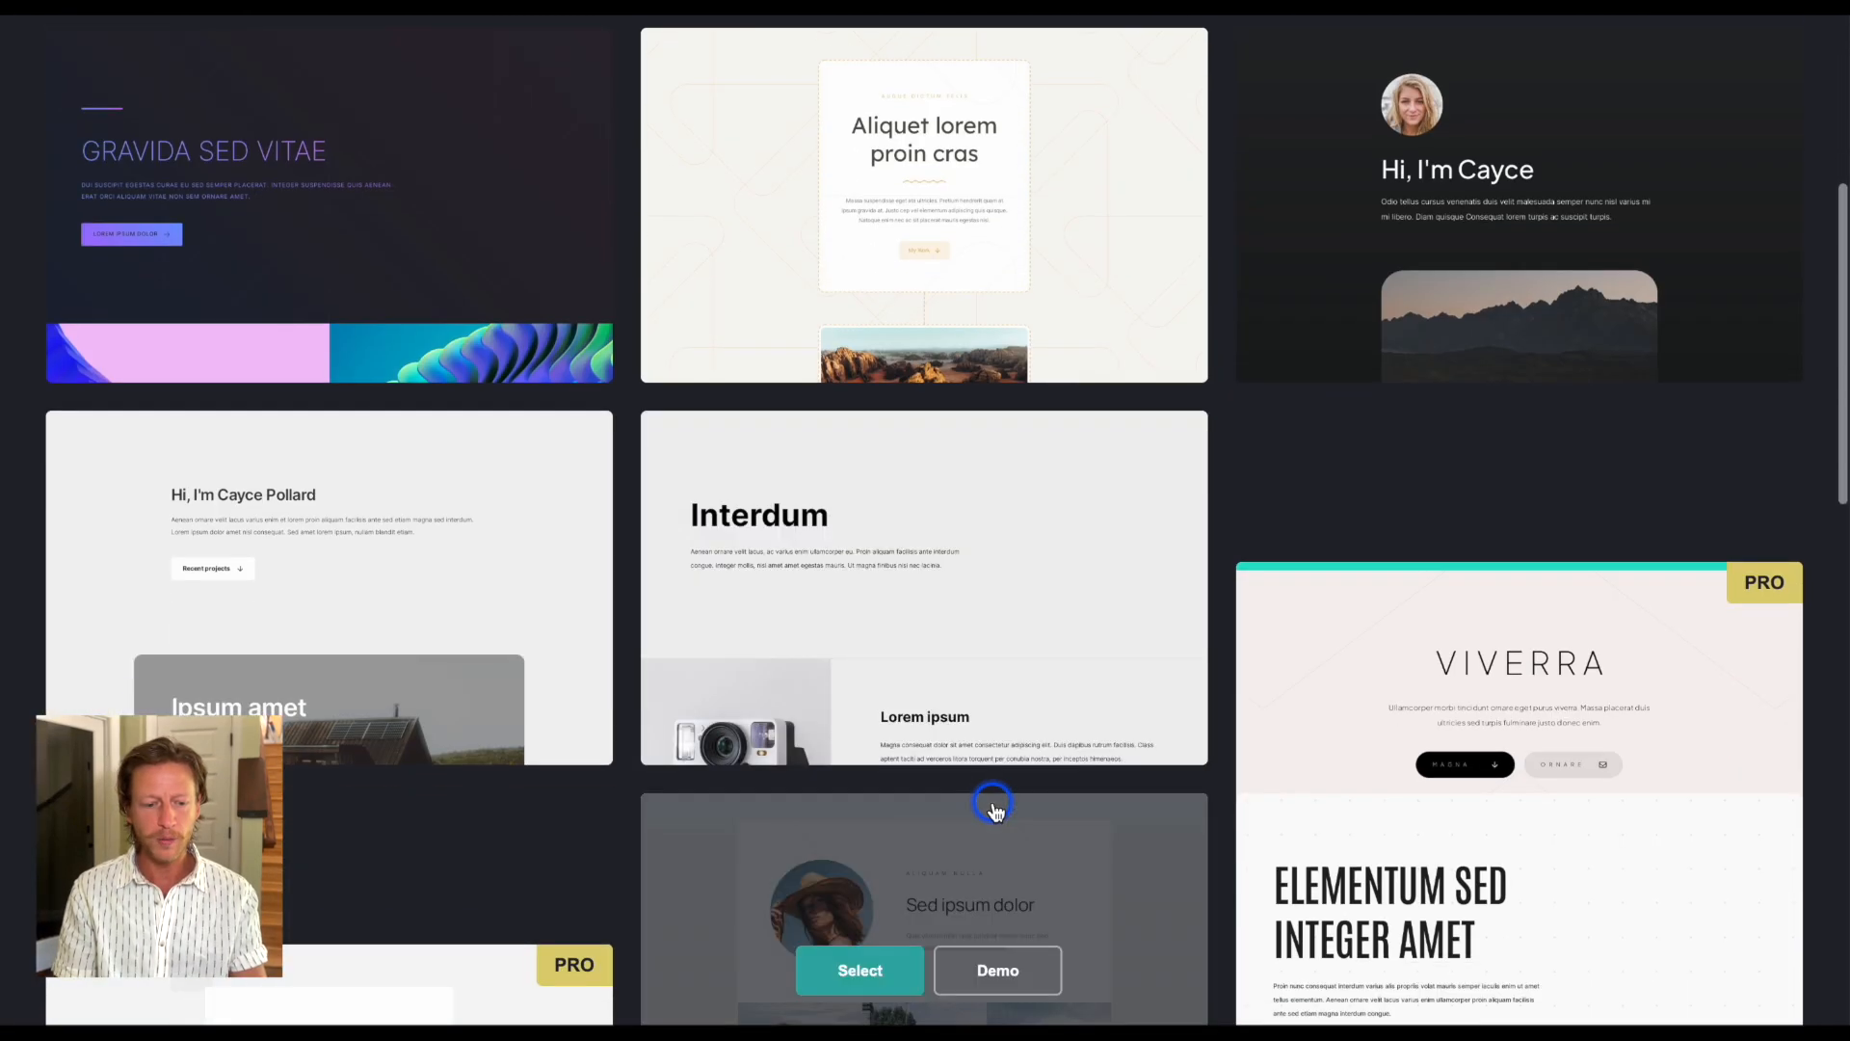
{"action": "scroll", "coordinate": [993, 805], "scroll_direction": "down", "scroll_amount": 3}
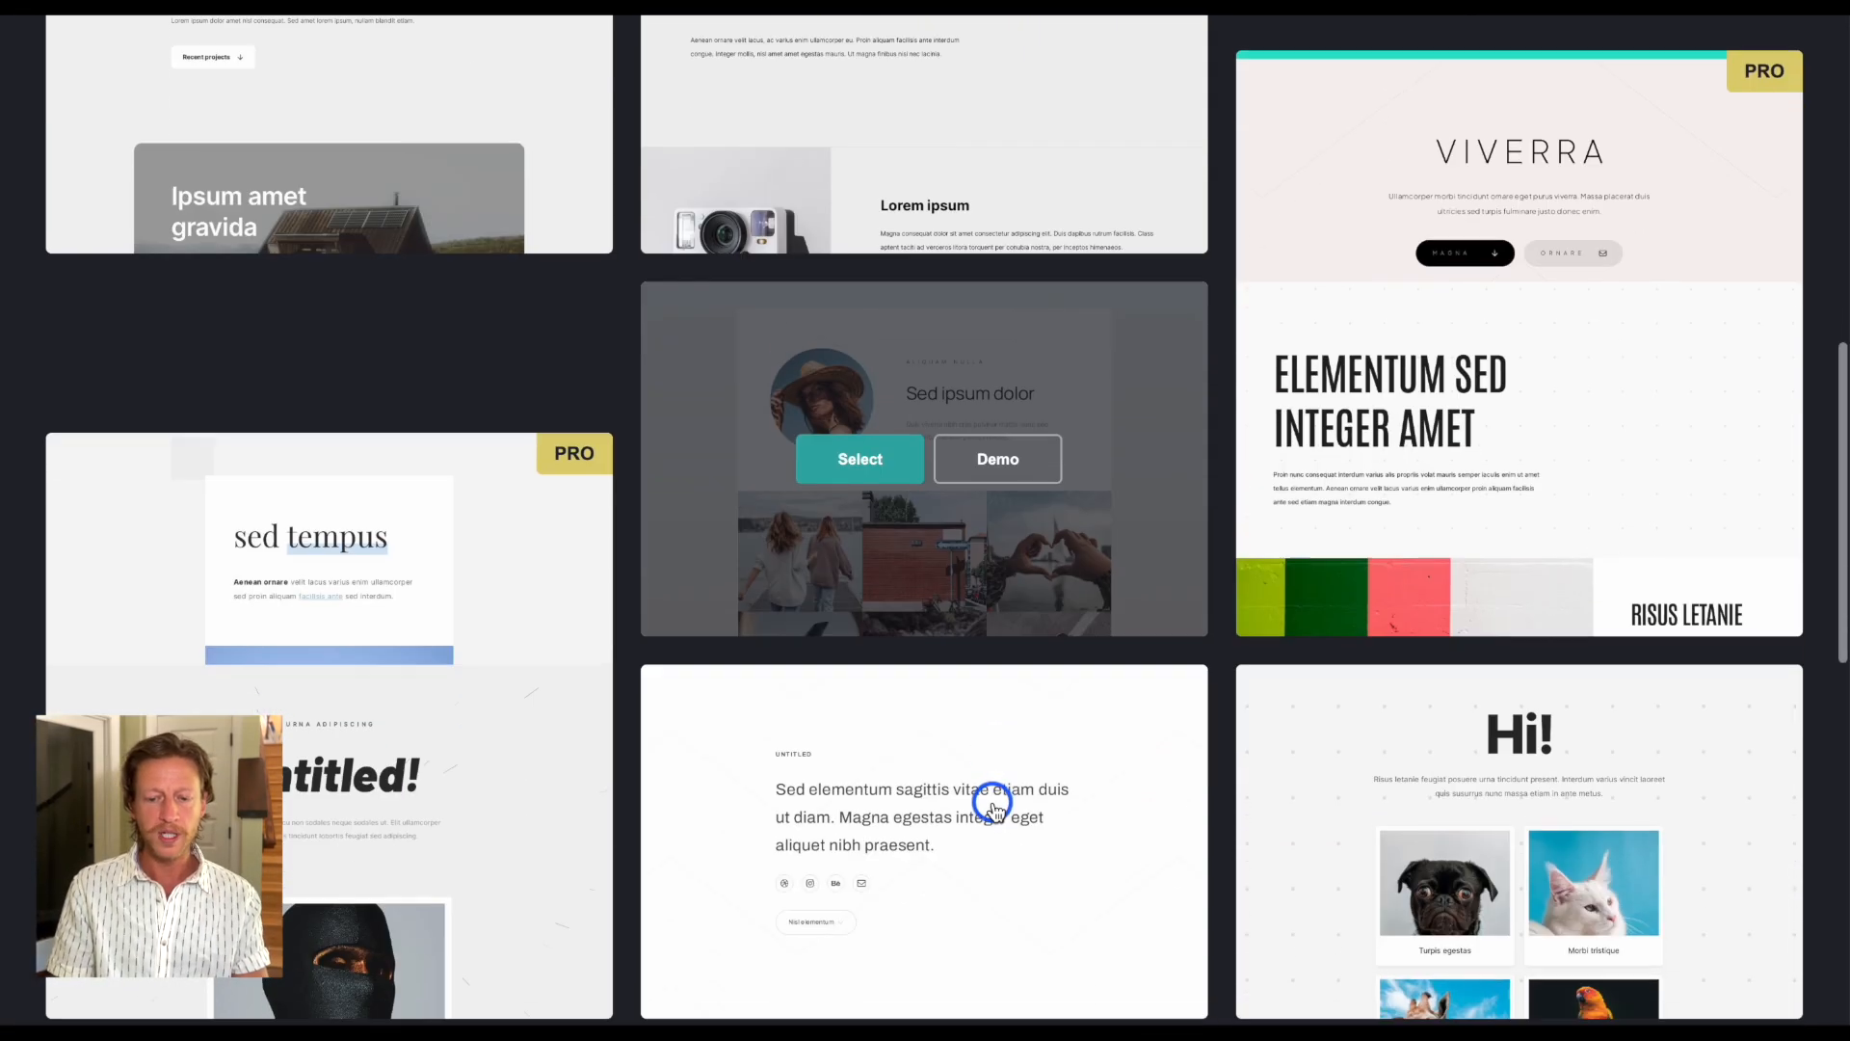
{"action": "scroll", "coordinate": [993, 805], "scroll_direction": "down", "scroll_amount": 2}
- Switch to the Sectioned template category and examine its one-page designs with section breaks
{"action": "scroll", "coordinate": [993, 805], "scroll_direction": "up", "scroll_amount": 12}
{"action": "left_click", "coordinate": [1302, 177]}
{"action": "scroll", "coordinate": [1574, 479], "scroll_direction": "down", "scroll_amount": 5}
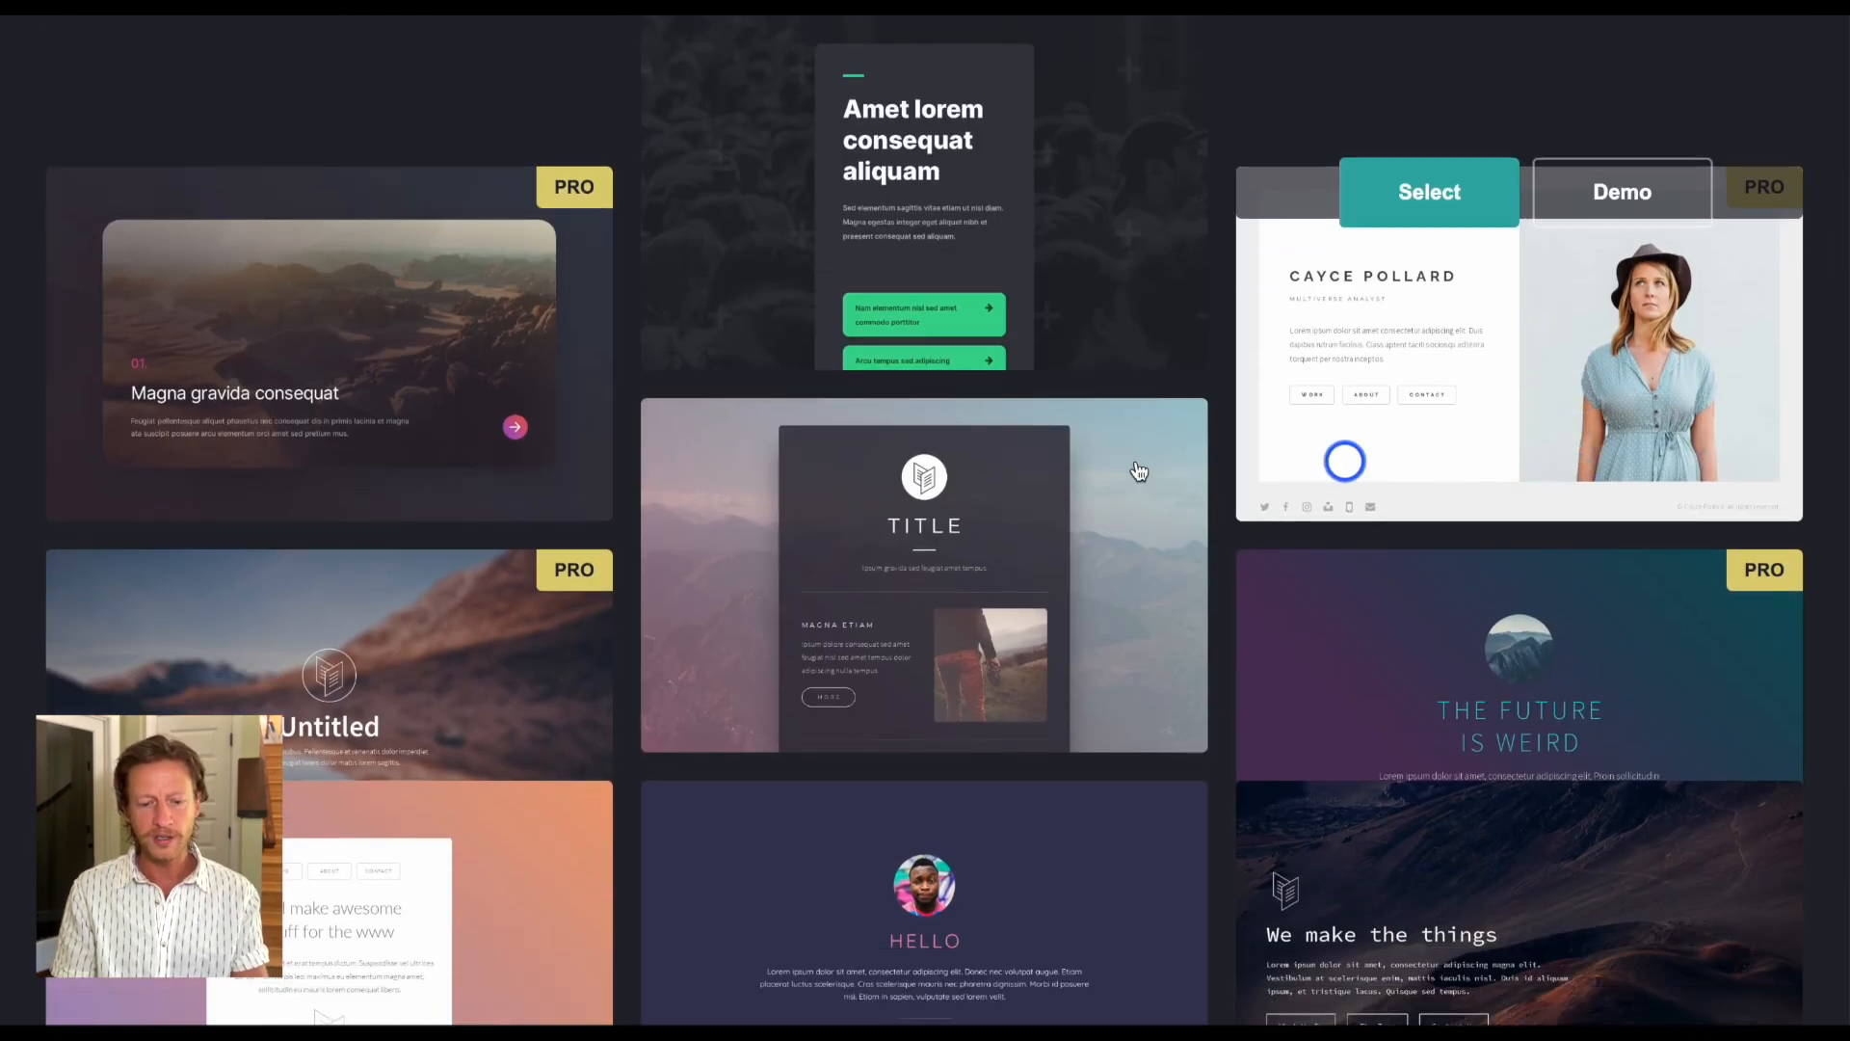
{"action": "mouse_move", "coordinate": [990, 521]}
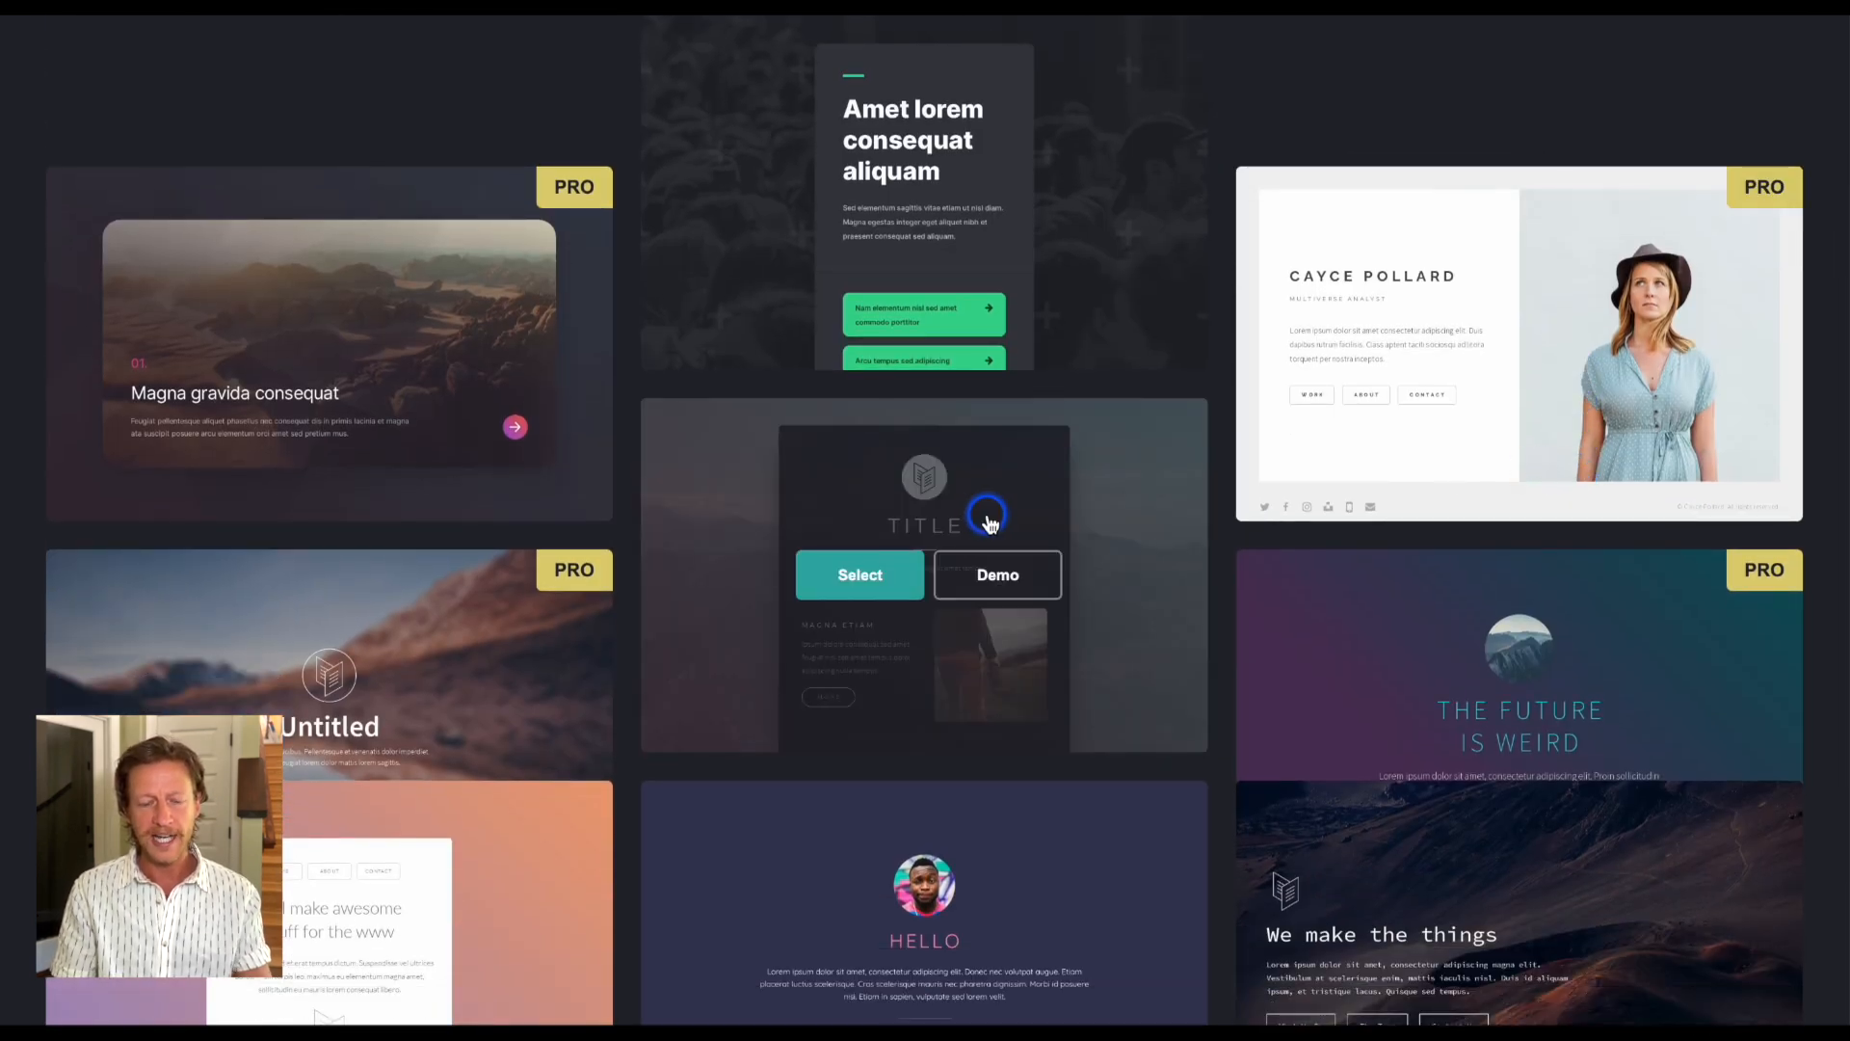
{"action": "scroll", "coordinate": [990, 522], "scroll_direction": "up", "scroll_amount": 5}
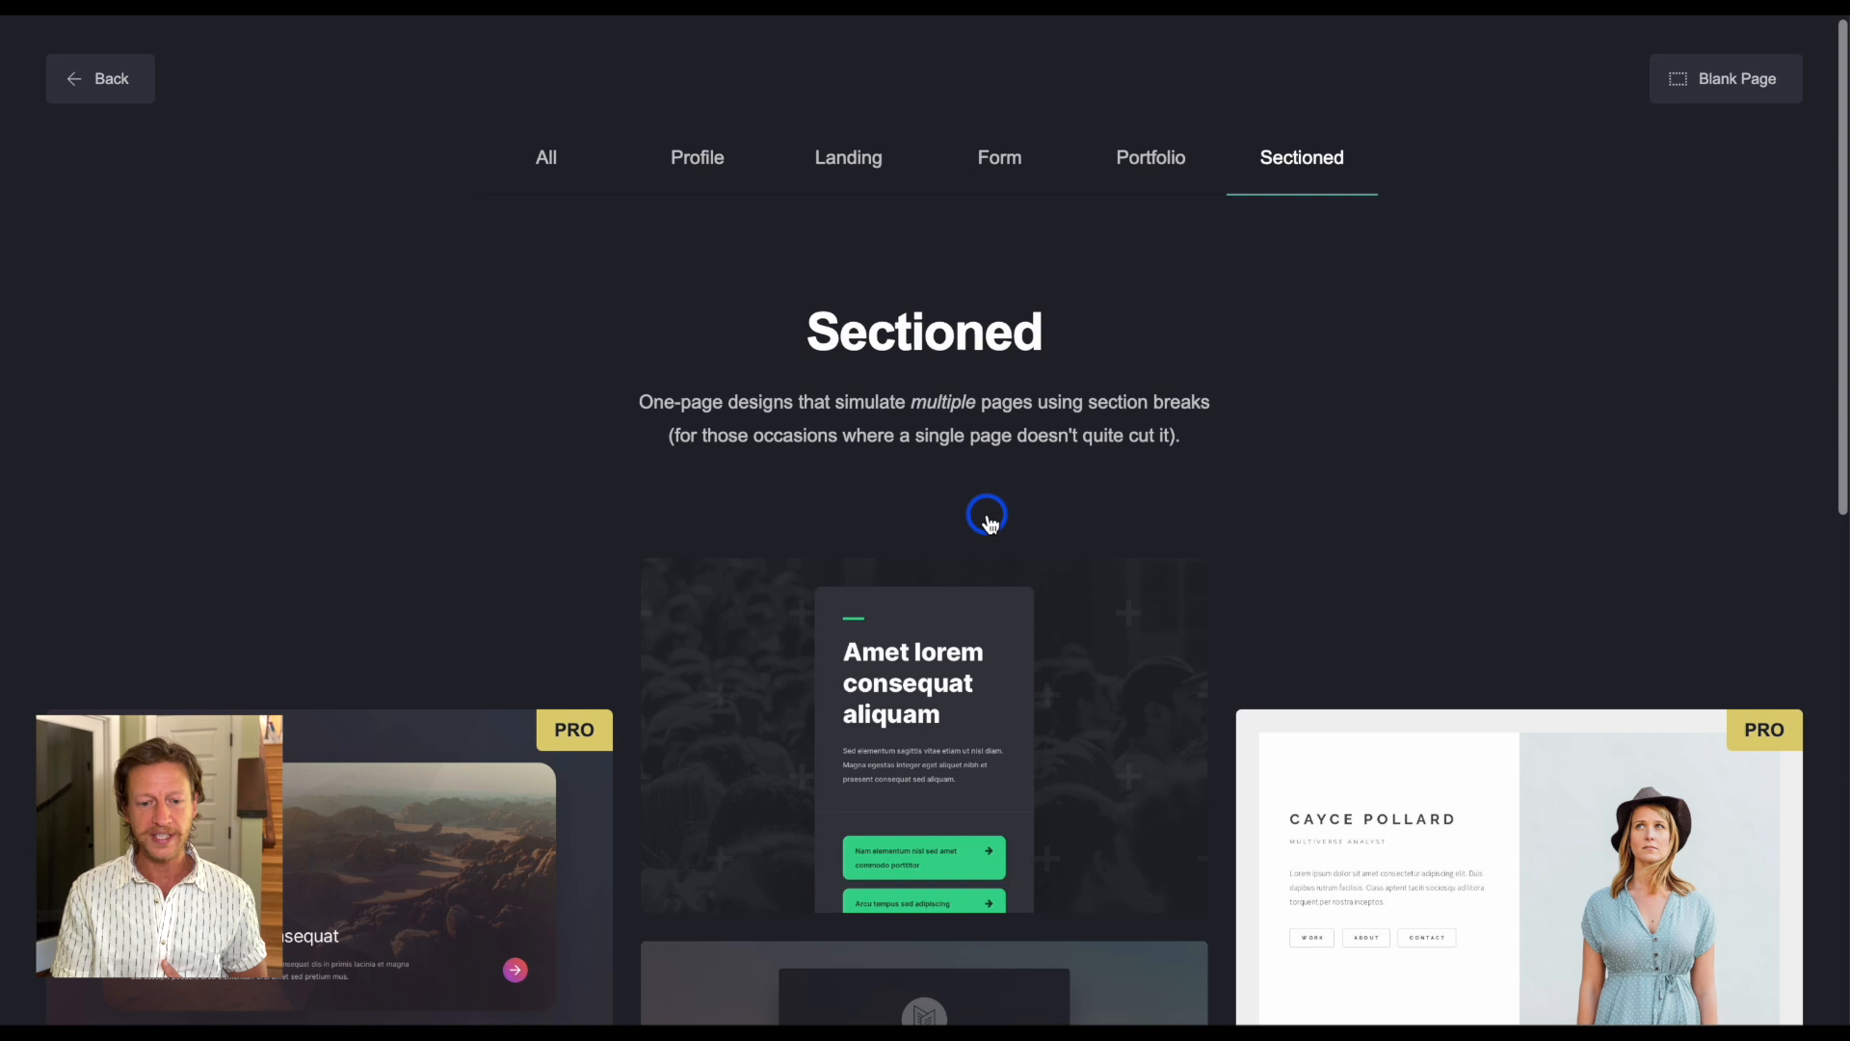
{"action": "left_click", "coordinate": [1072, 407]}
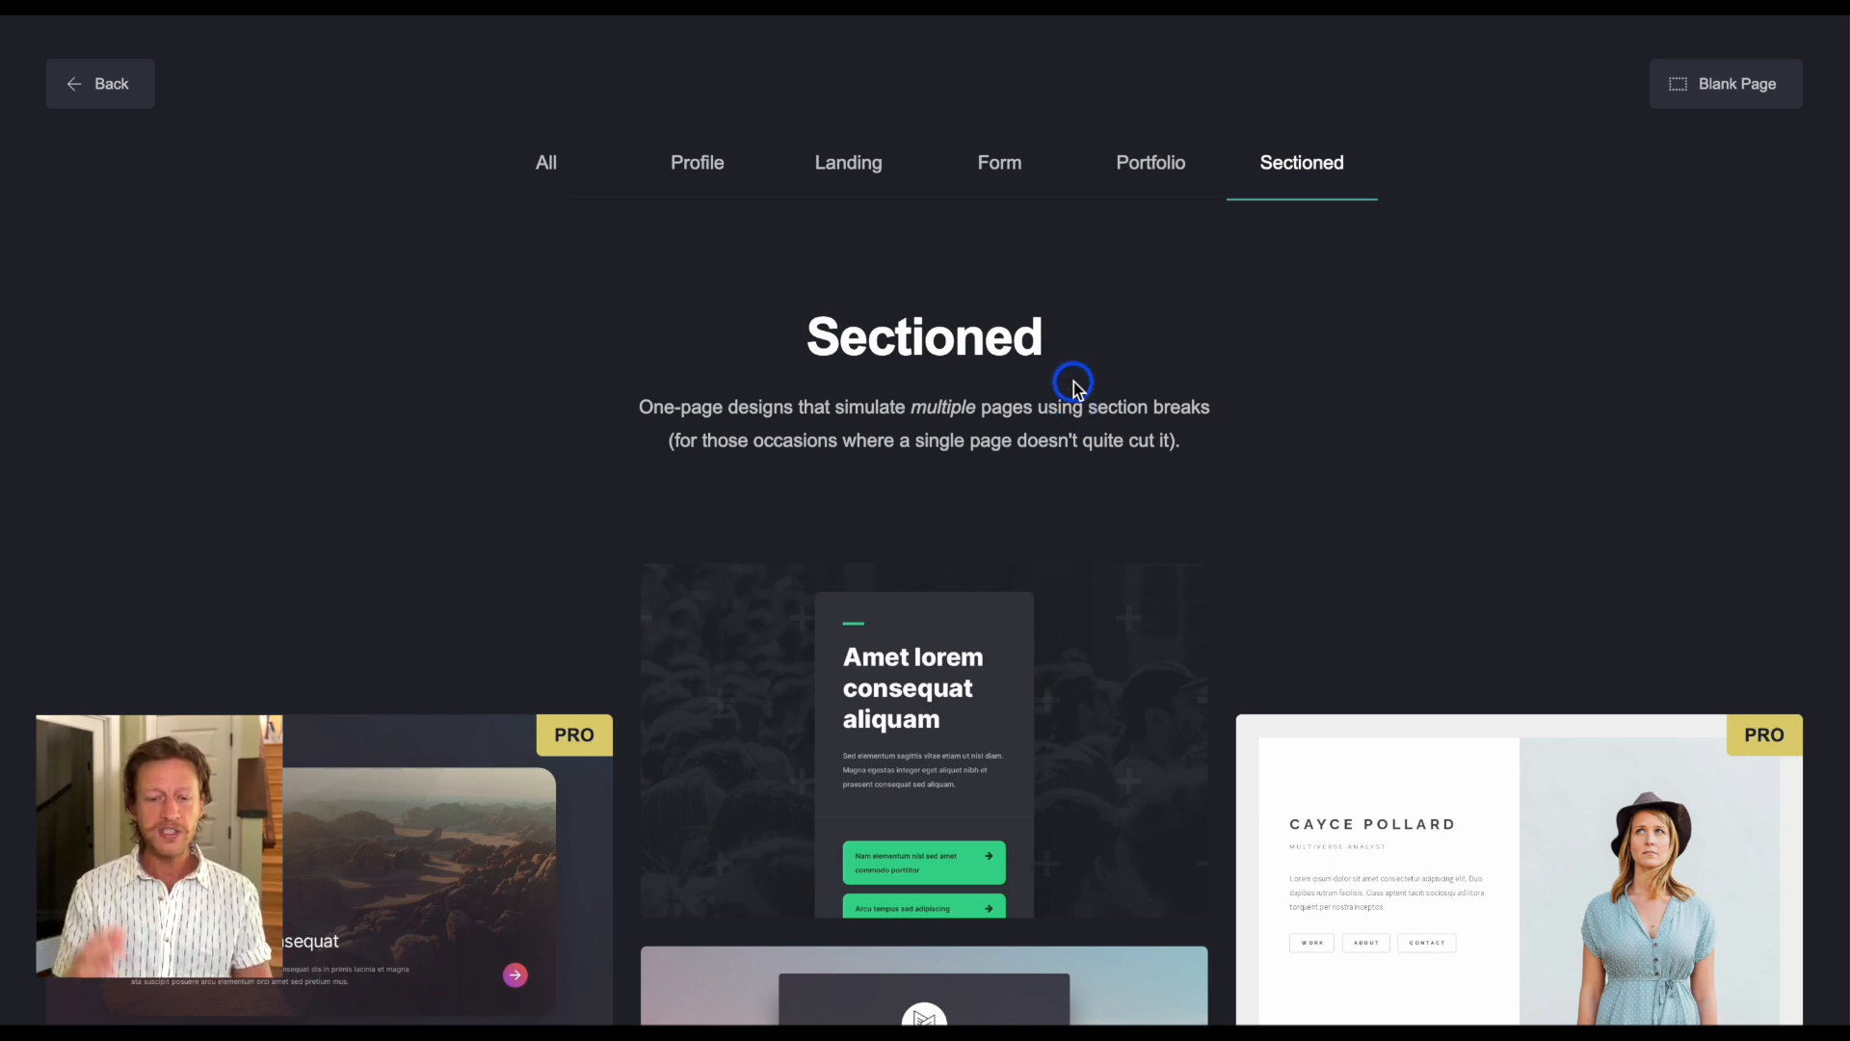
- Start a site from the Profile template with a white "Hi, I'm" card, coloured buttons and a portrait photo beside the text
{"action": "left_click", "coordinate": [694, 164]}
{"action": "scroll", "coordinate": [1407, 532], "scroll_direction": "down", "scroll_amount": 2}
{"action": "scroll", "coordinate": [1408, 536], "scroll_direction": "down", "scroll_amount": 5}
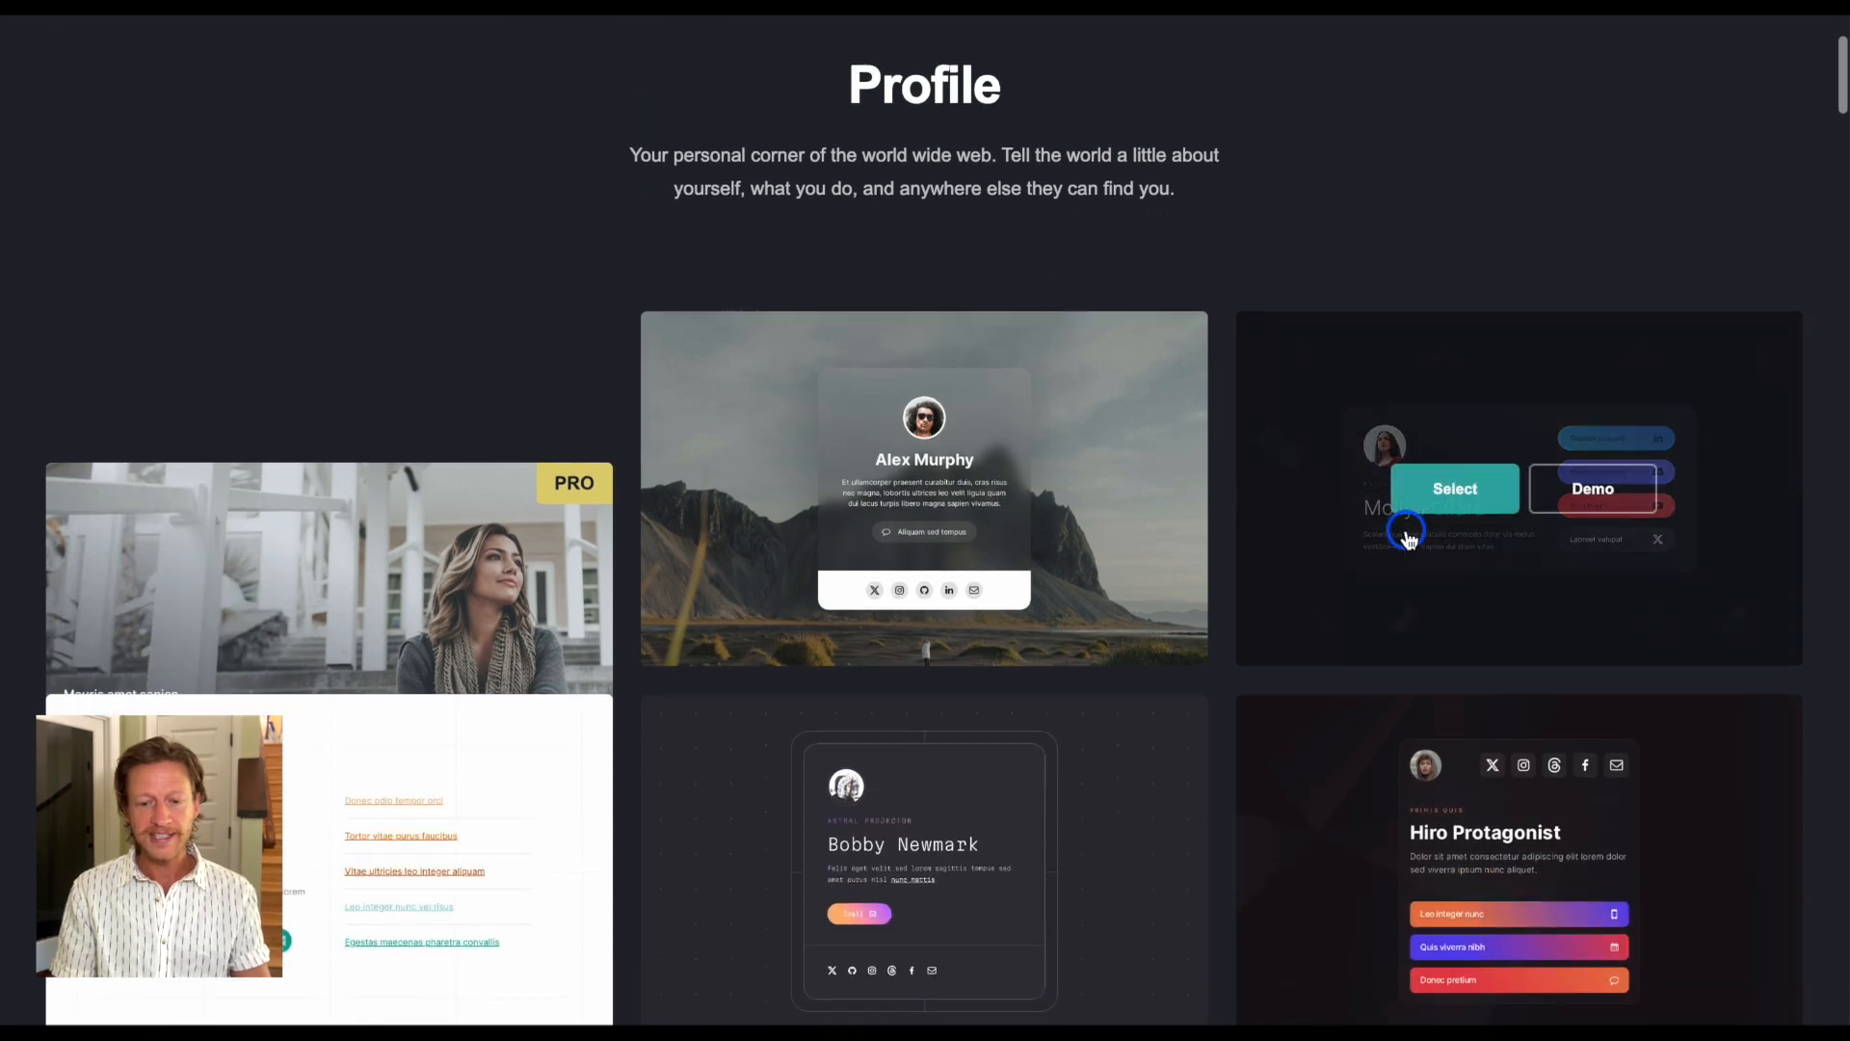
{"action": "mouse_move", "coordinate": [962, 524]}
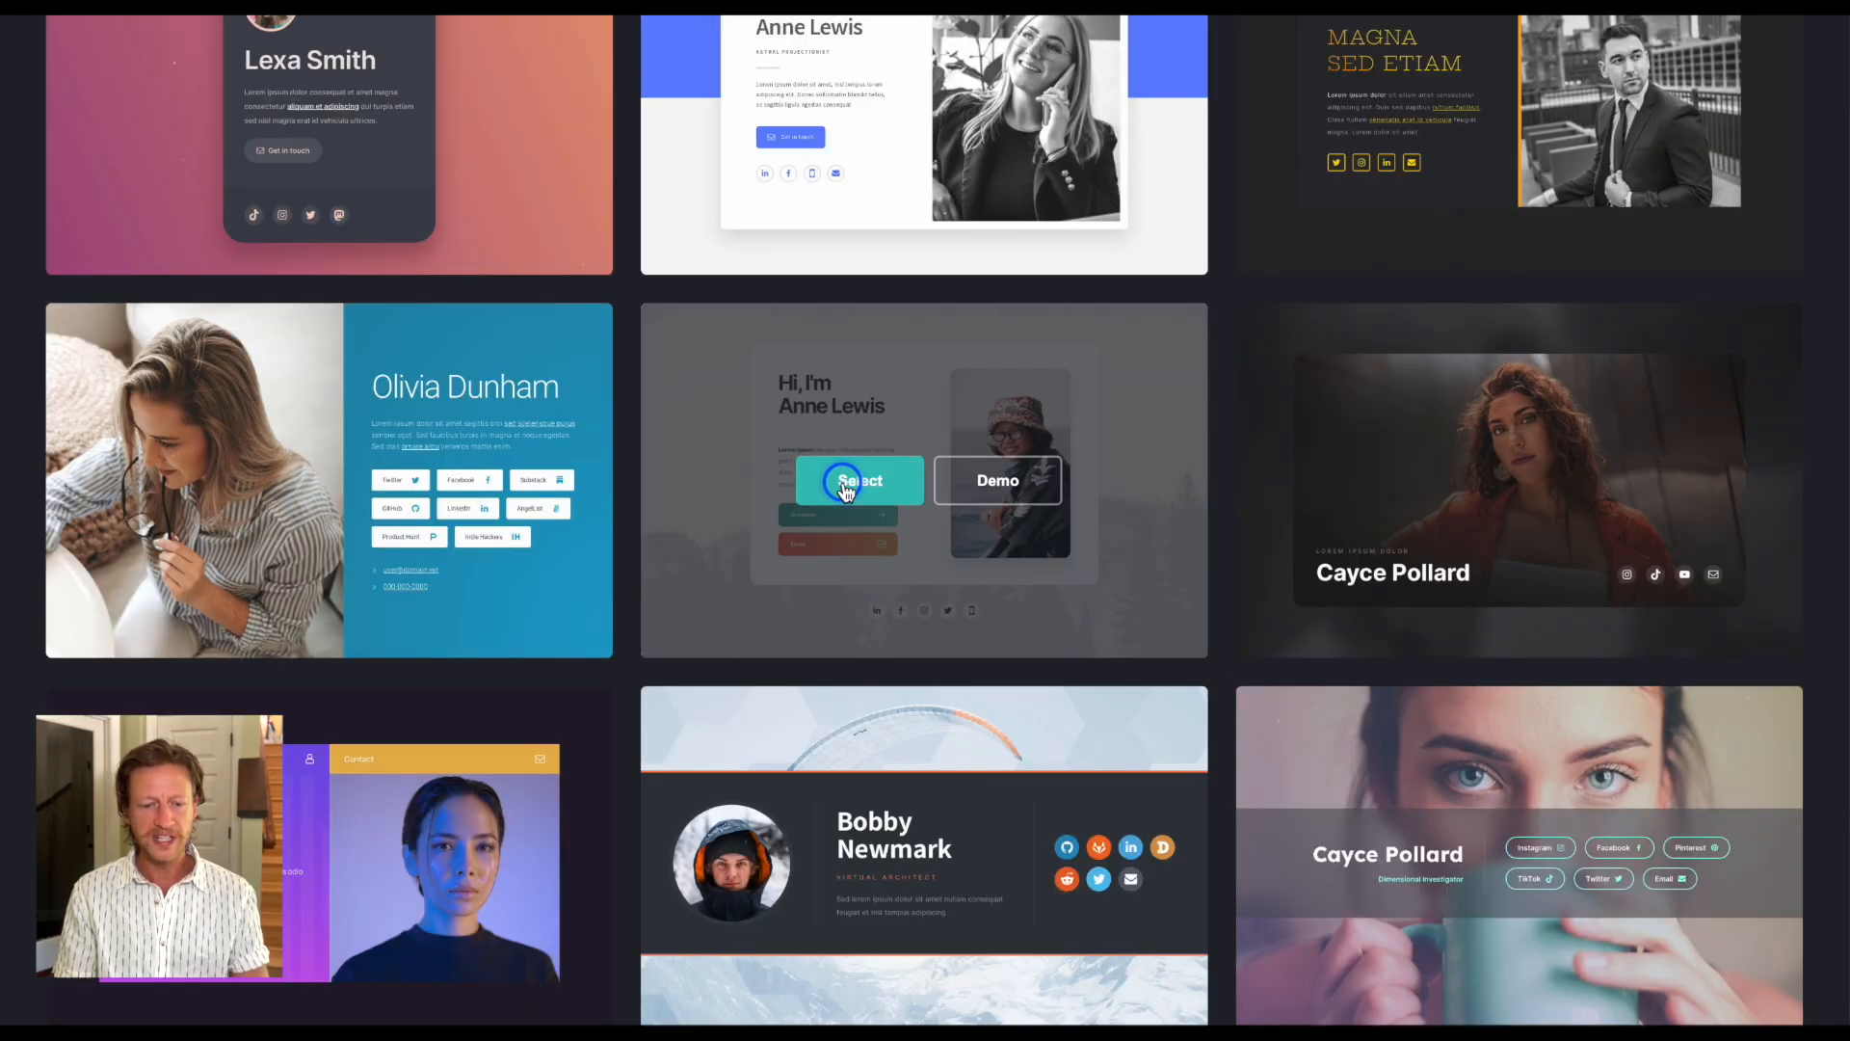
{"action": "left_click", "coordinate": [844, 488]}
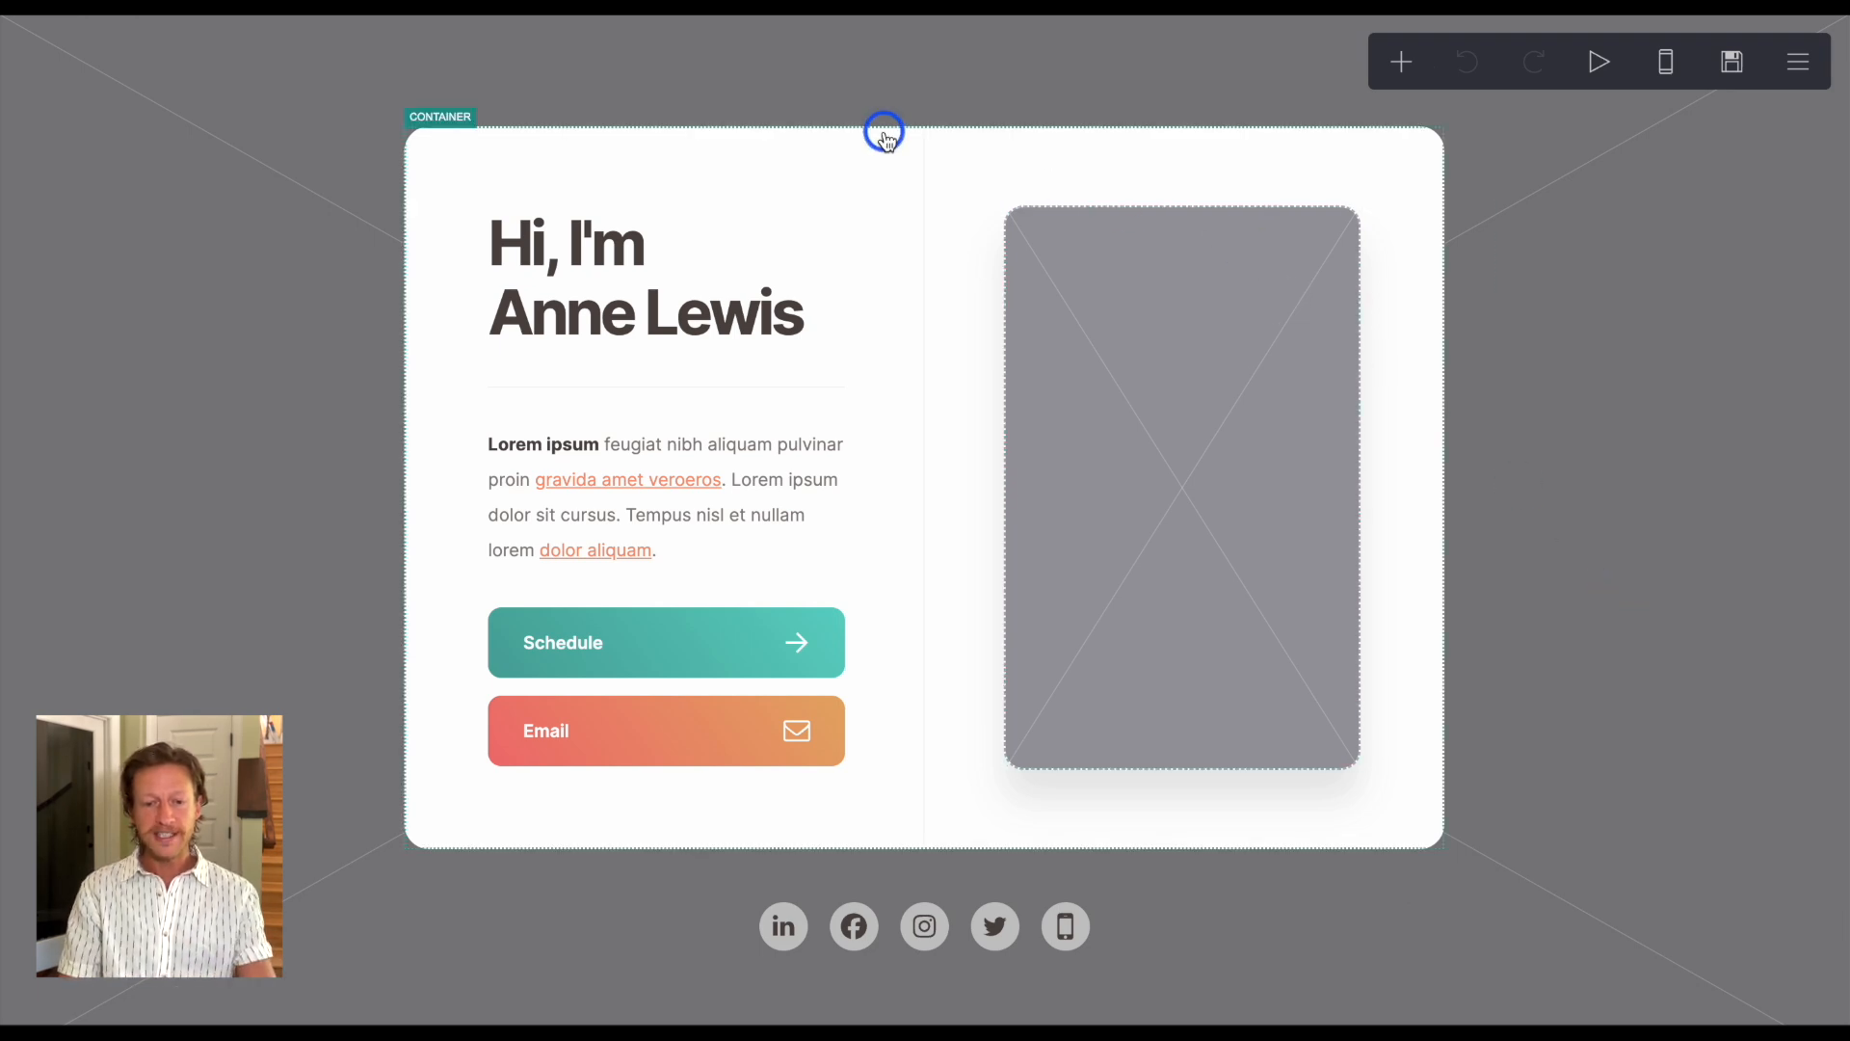
- Change the background colour of the main two-column container to dark green #037308
{"action": "left_click", "coordinate": [753, 157]}
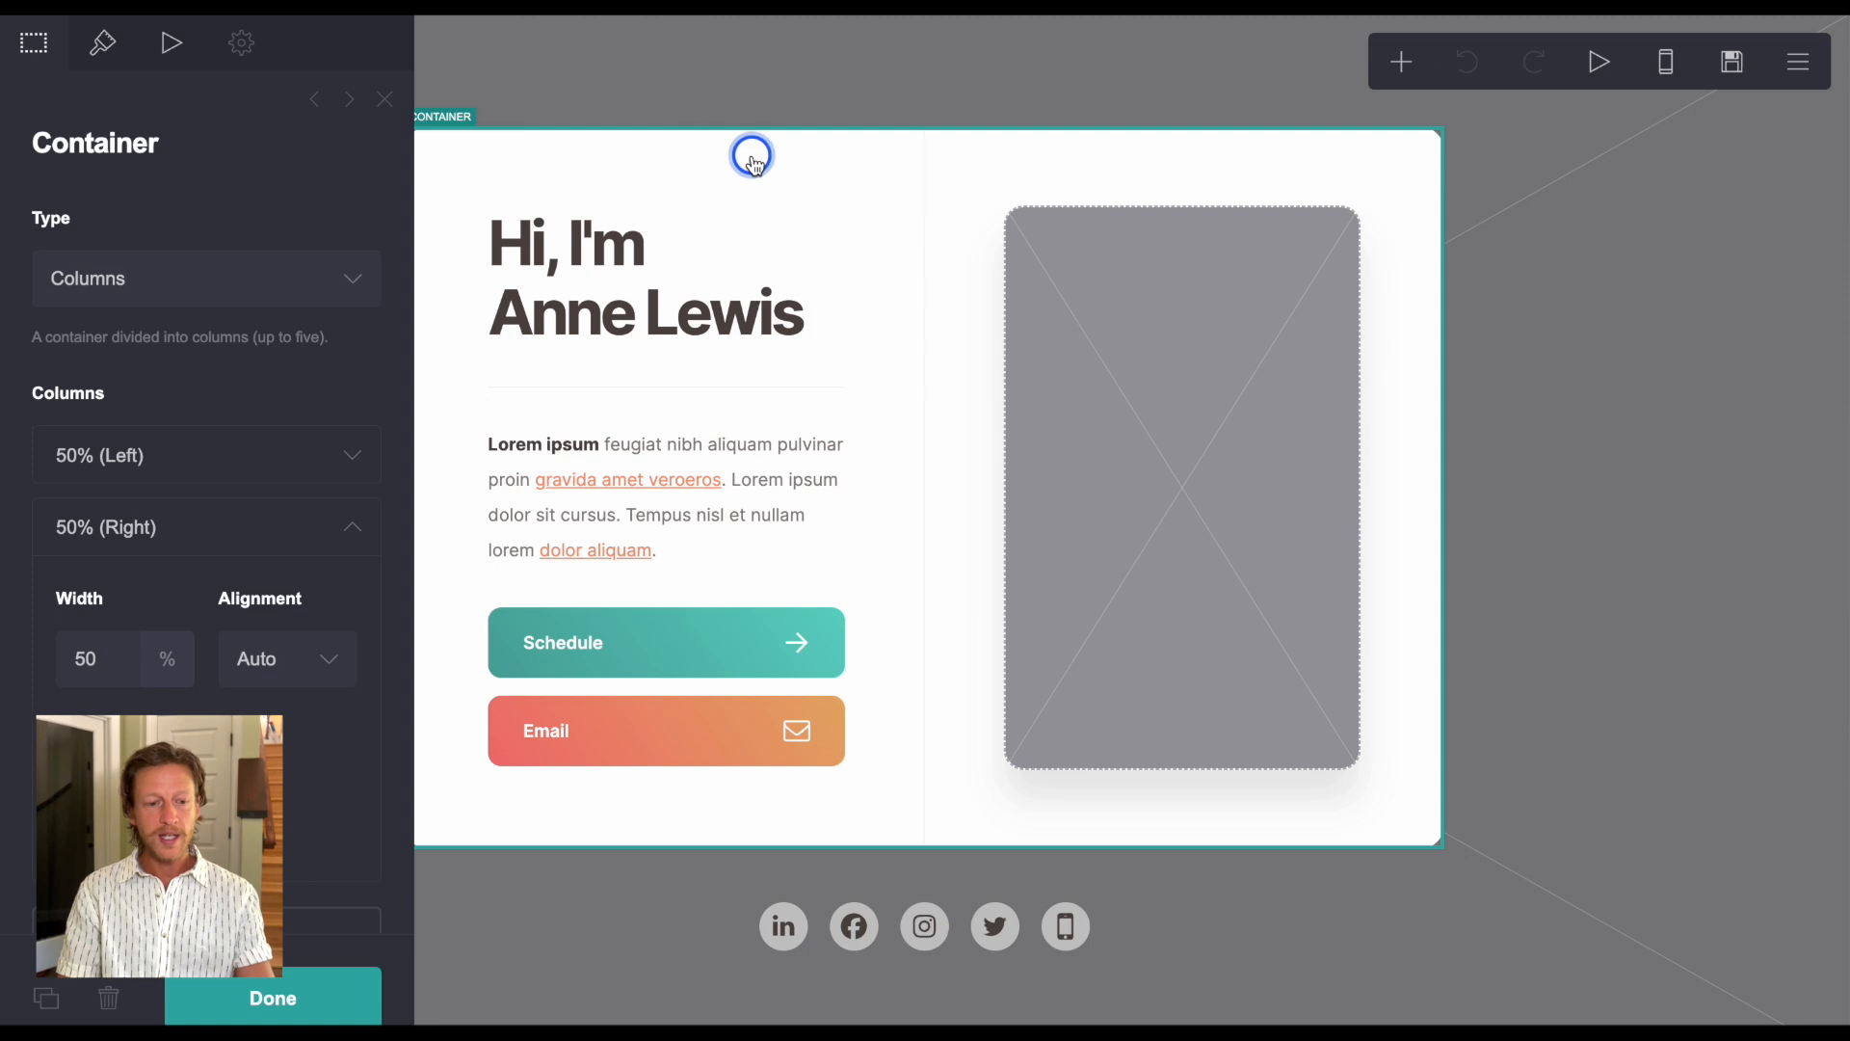
{"action": "left_click", "coordinate": [102, 48]}
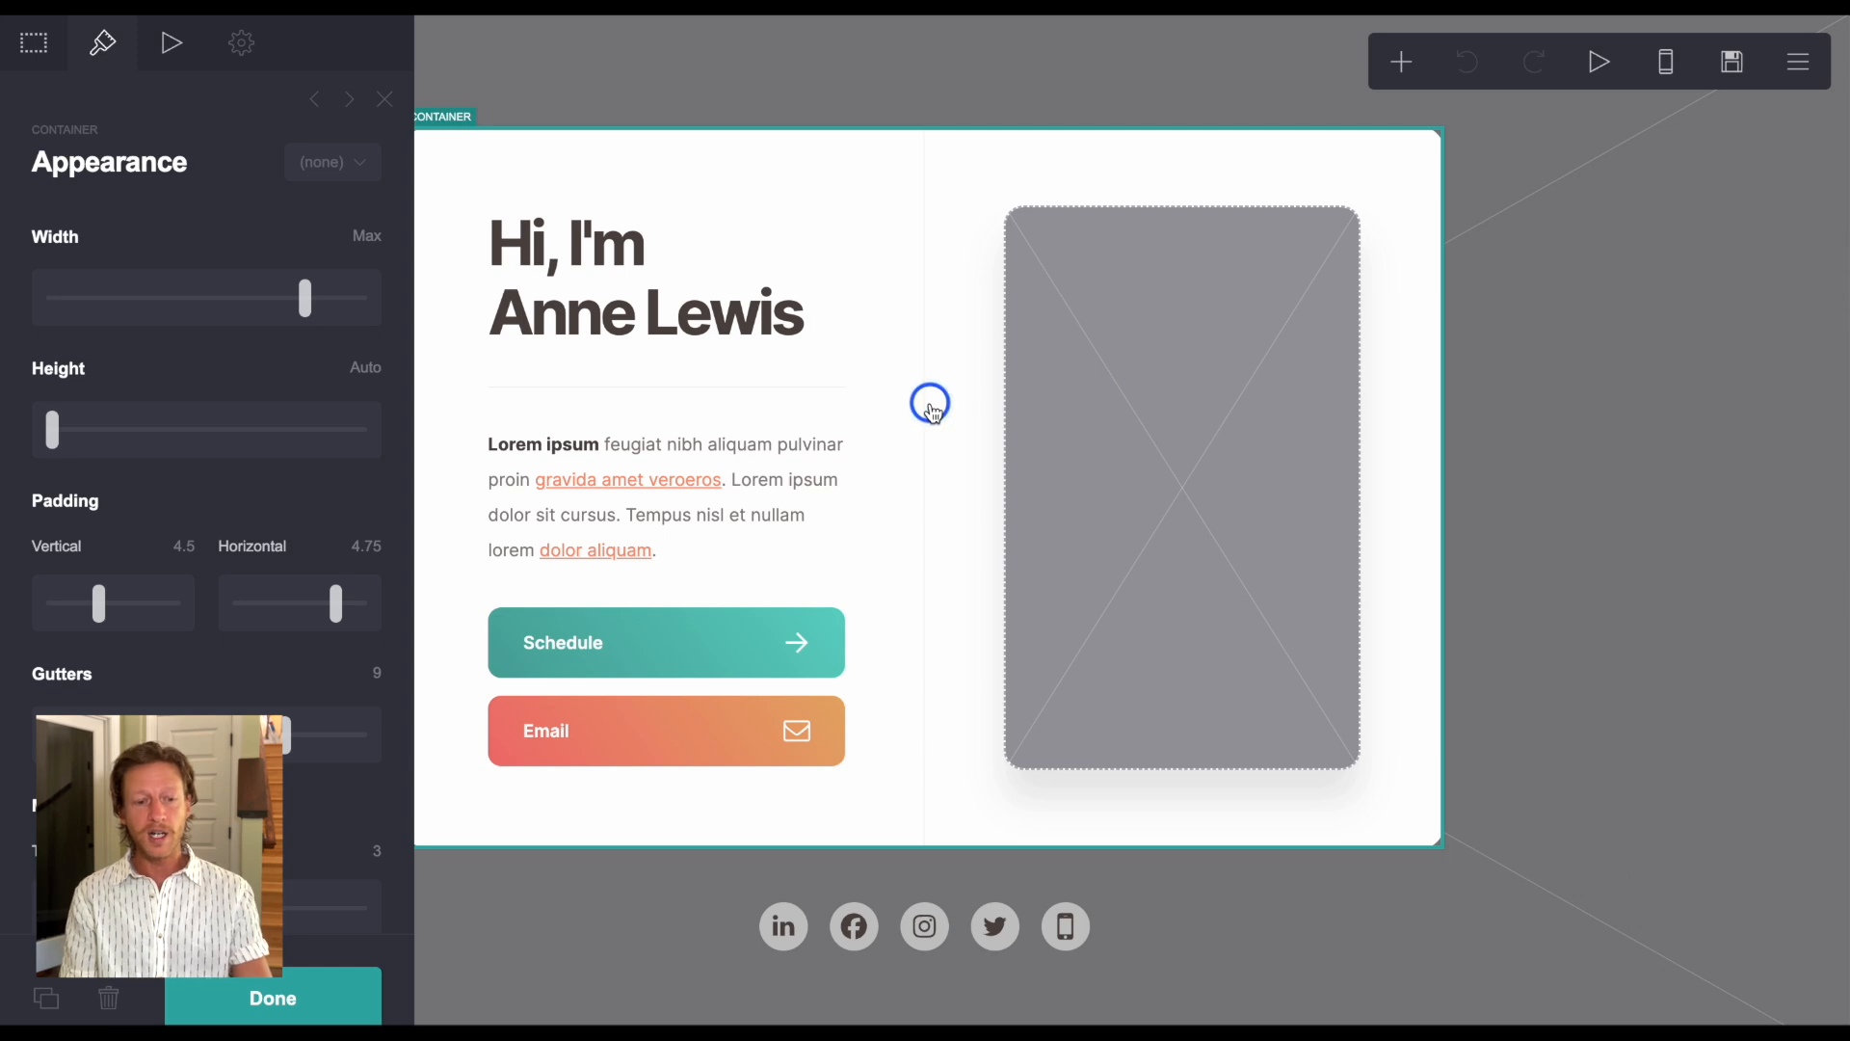
{"action": "scroll", "coordinate": [262, 713], "scroll_direction": "down", "scroll_amount": 4}
{"action": "scroll", "coordinate": [270, 694], "scroll_direction": "down", "scroll_amount": 5}
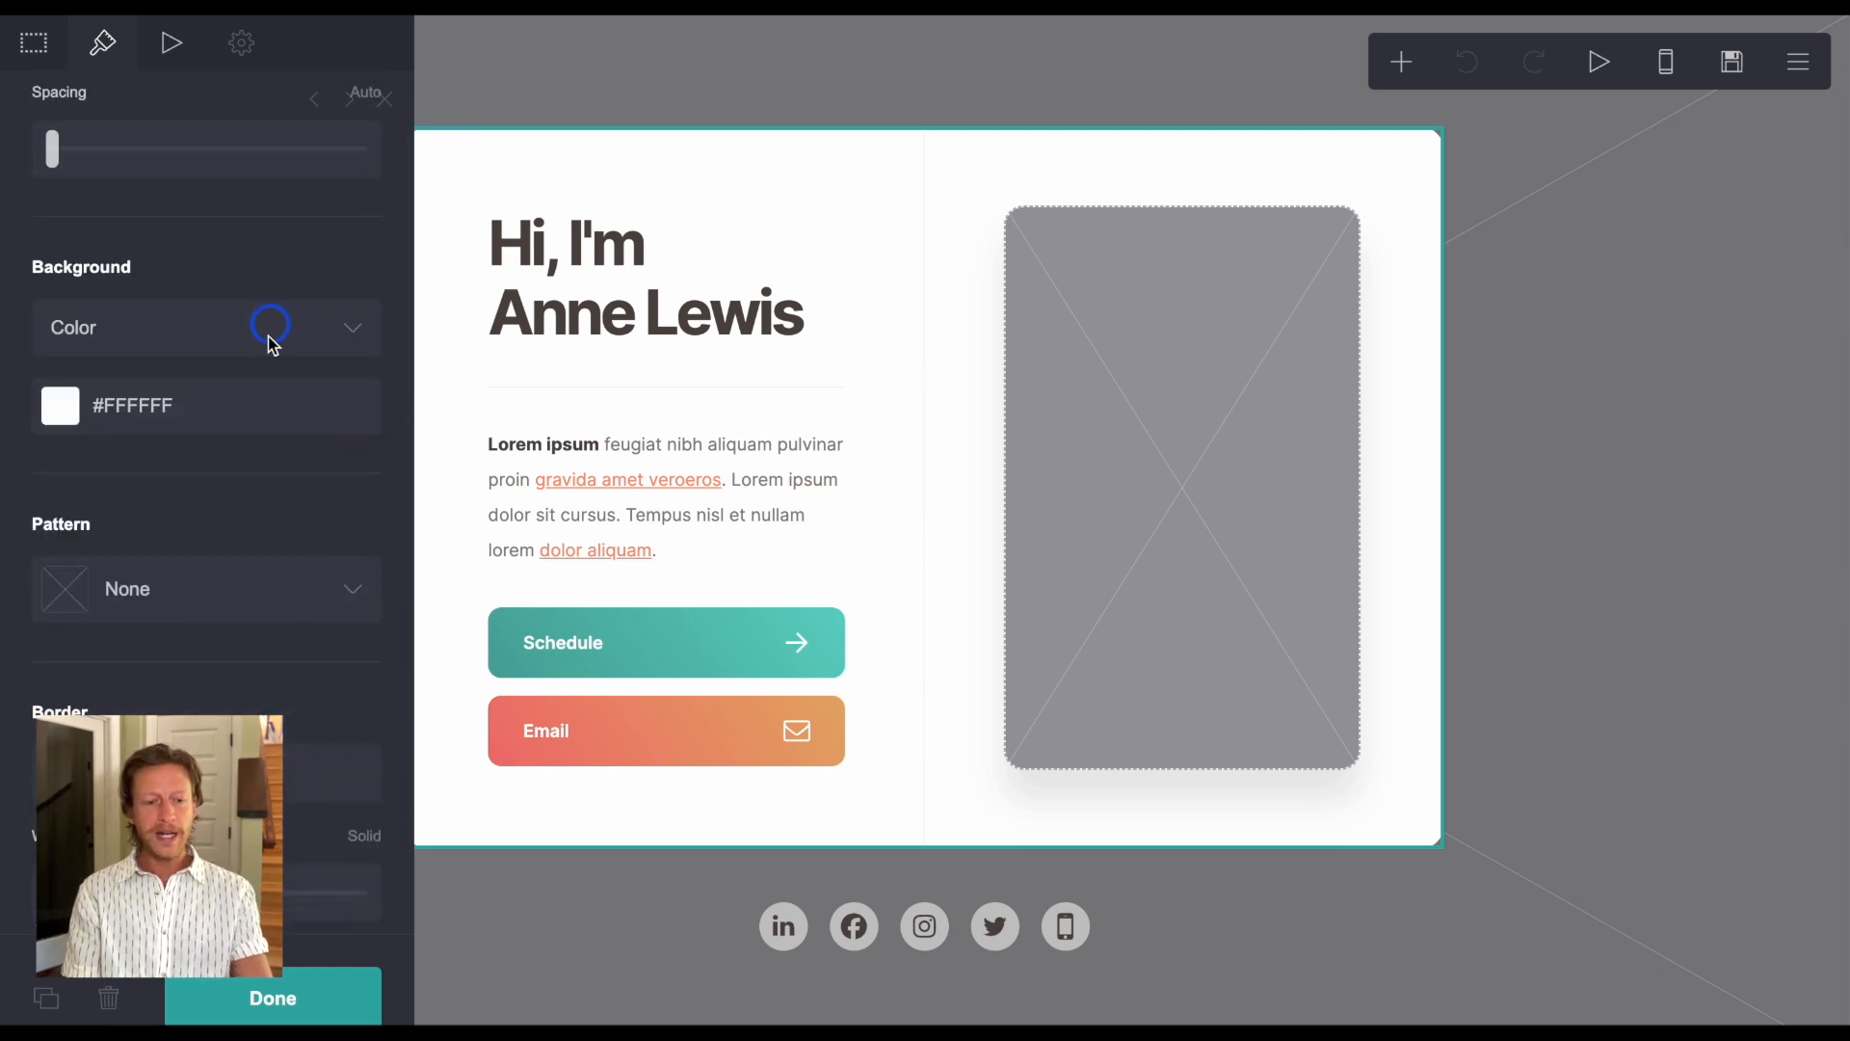
{"action": "left_click", "coordinate": [208, 409]}
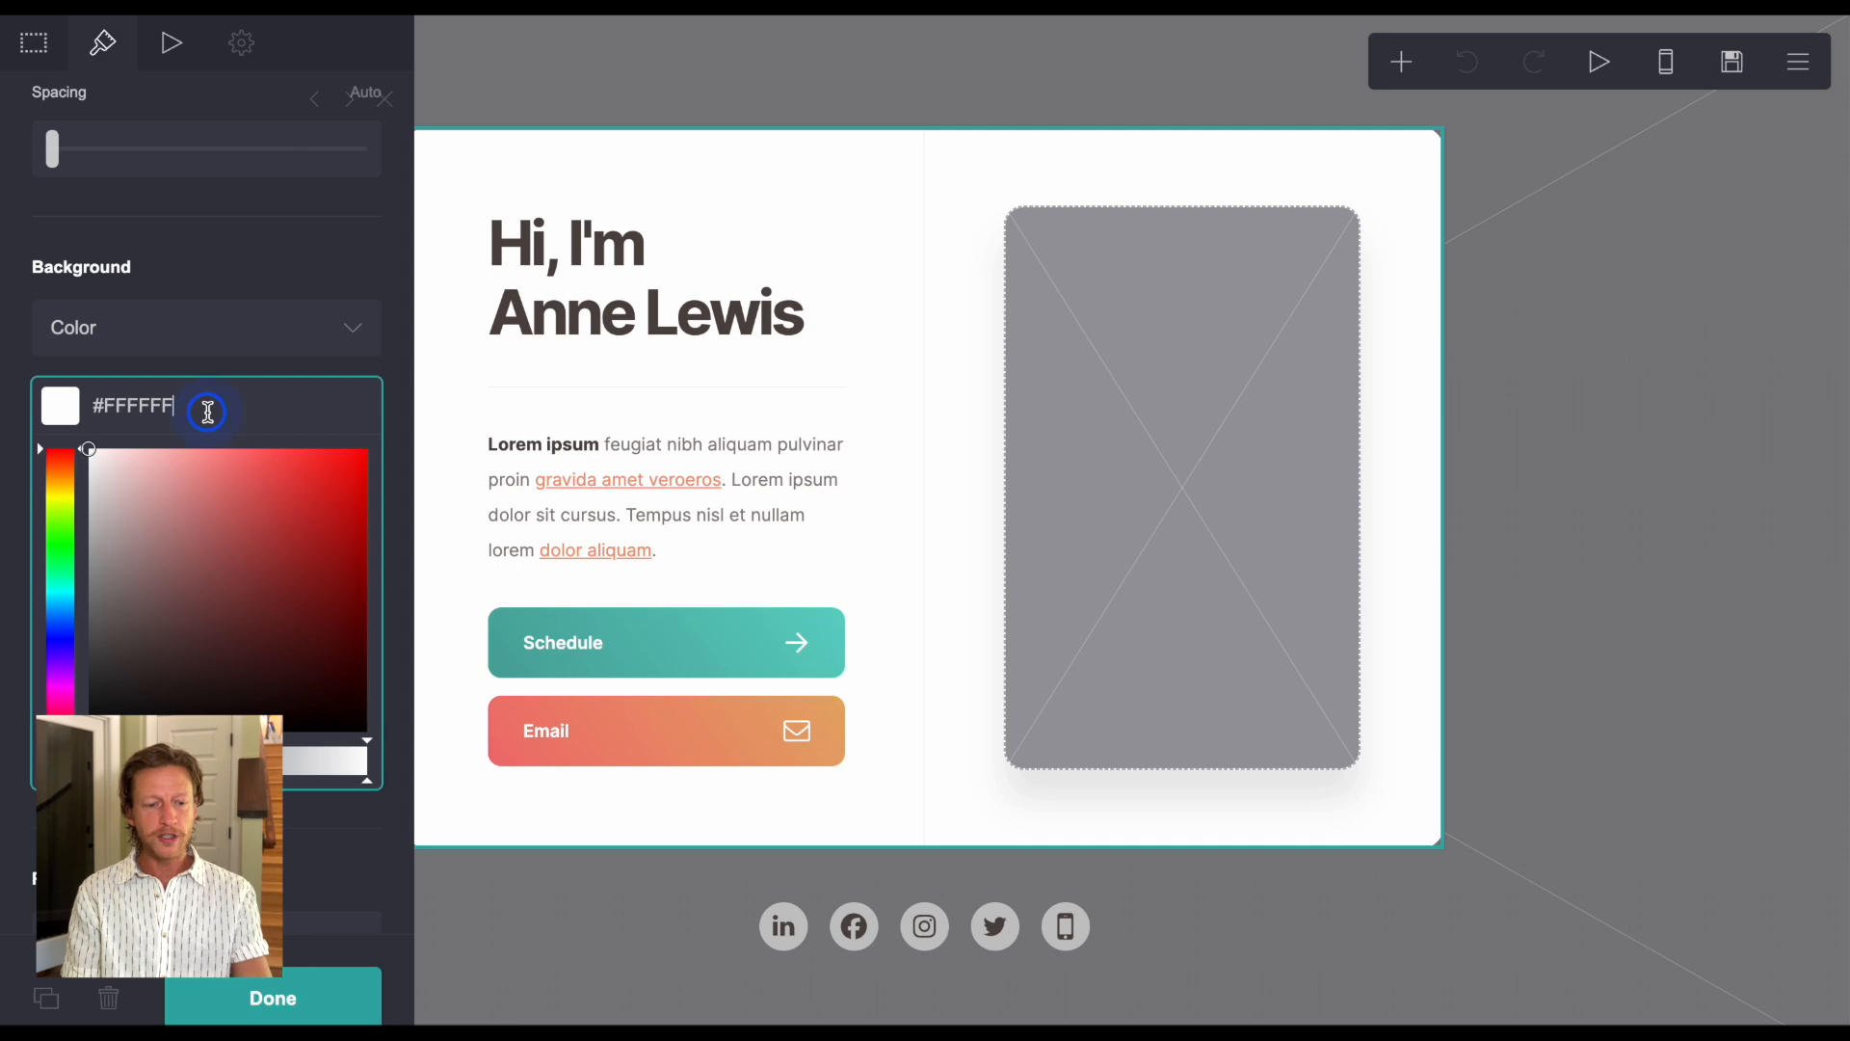
{"action": "left_click", "coordinate": [61, 546]}
{"action": "left_click", "coordinate": [340, 475]}
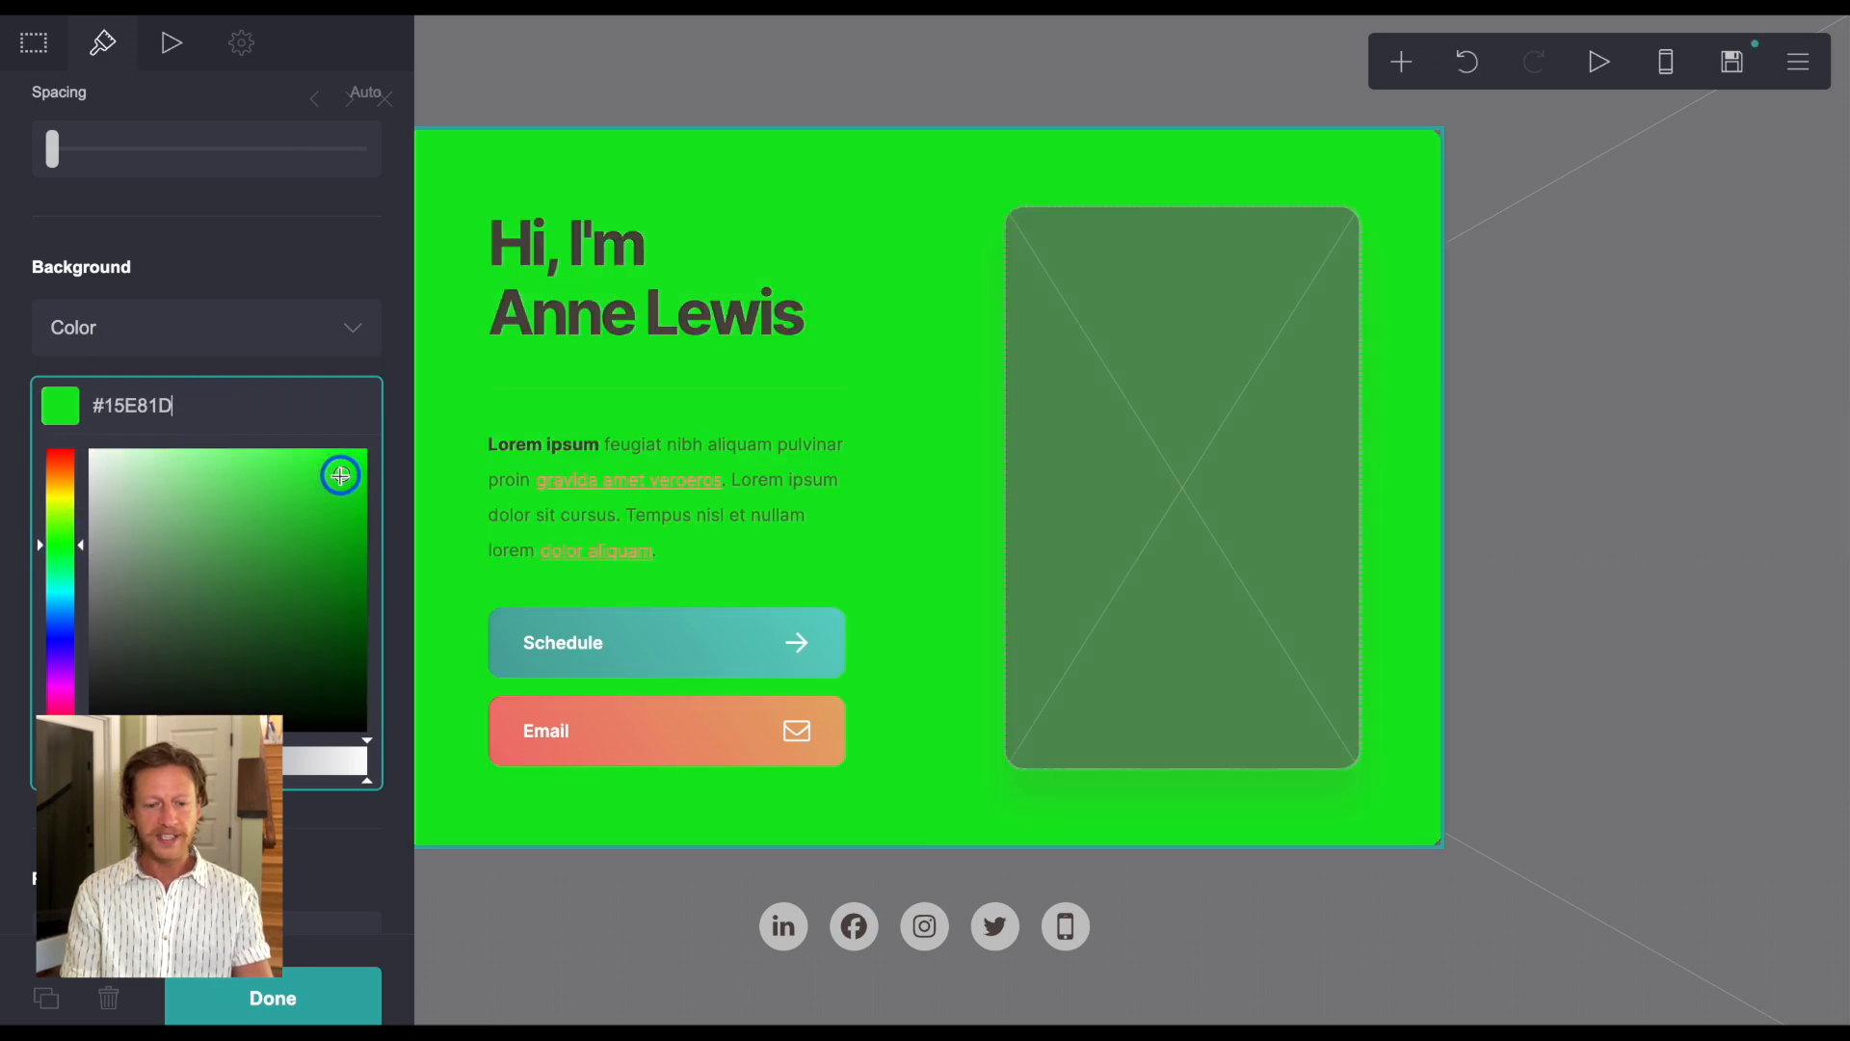
{"action": "left_click_drag", "start_coordinate": [343, 476], "coordinate": [359, 604]}
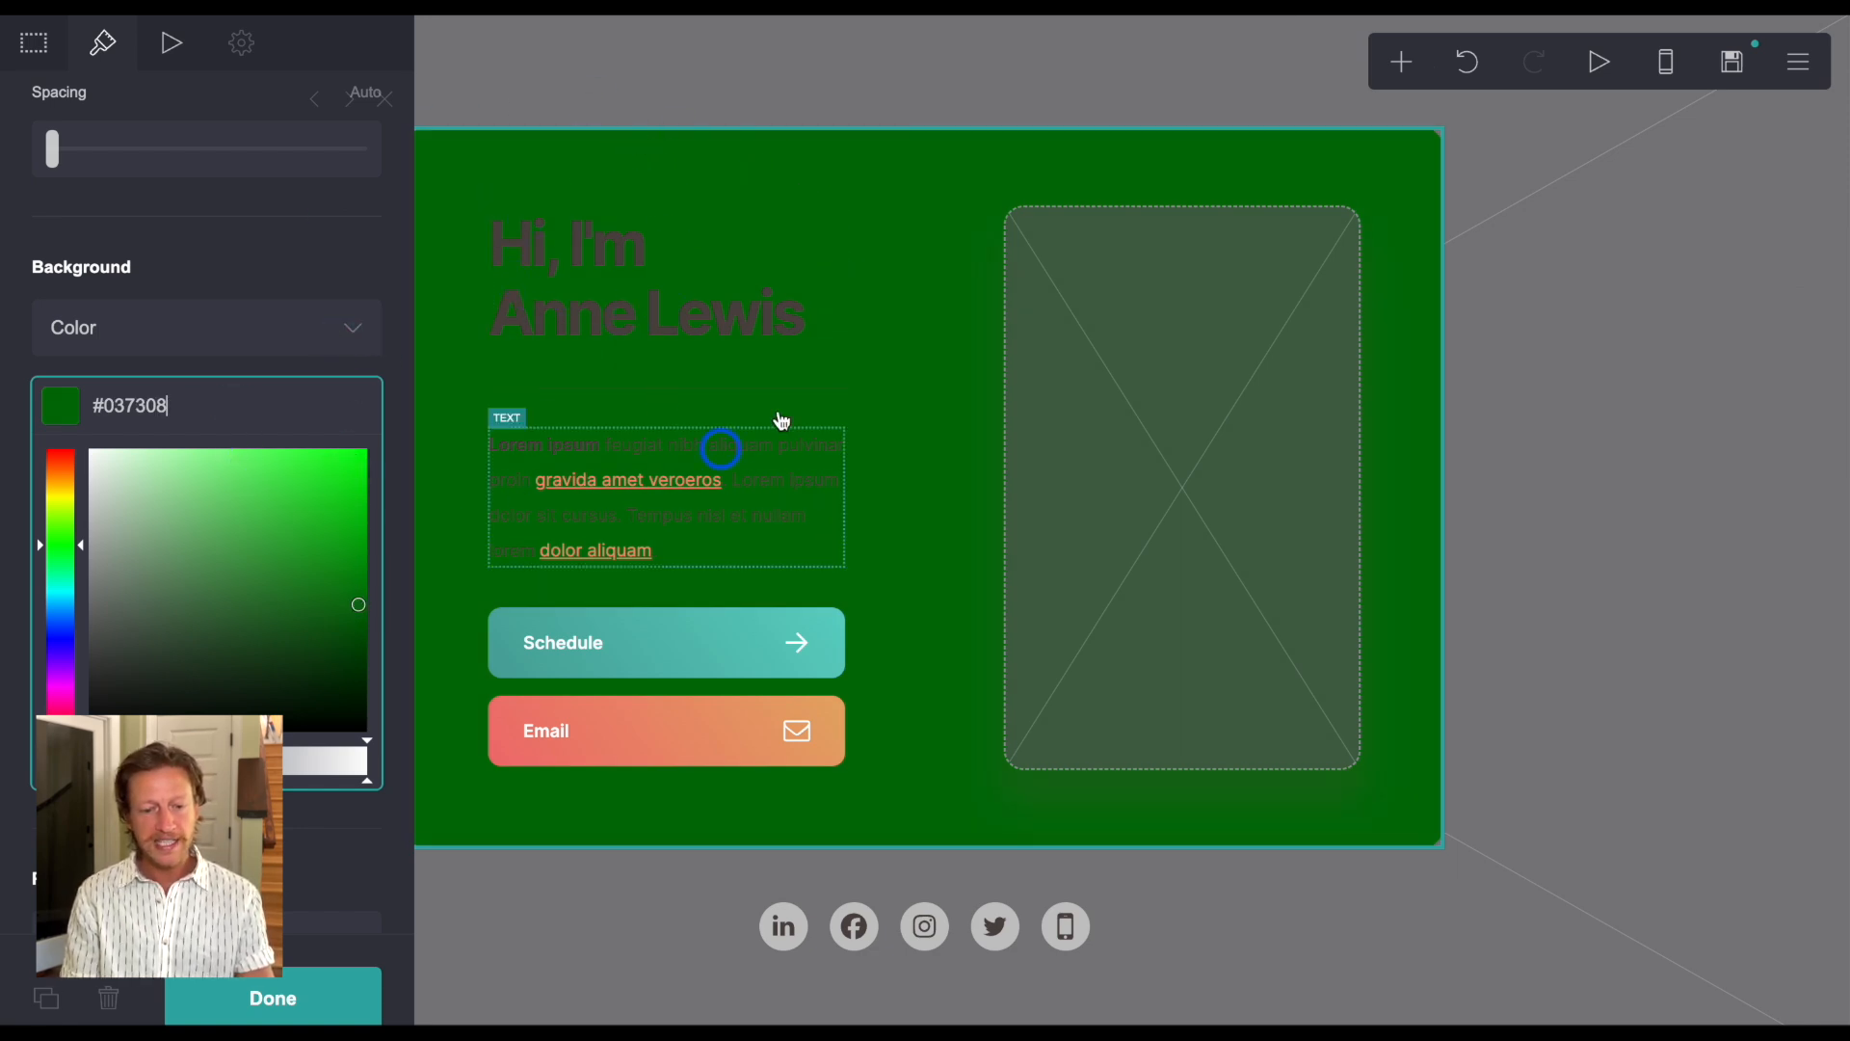
- Set the text colour of the "Hi, I'm" site title to white #FFFFFF
{"action": "left_click", "coordinate": [608, 290]}
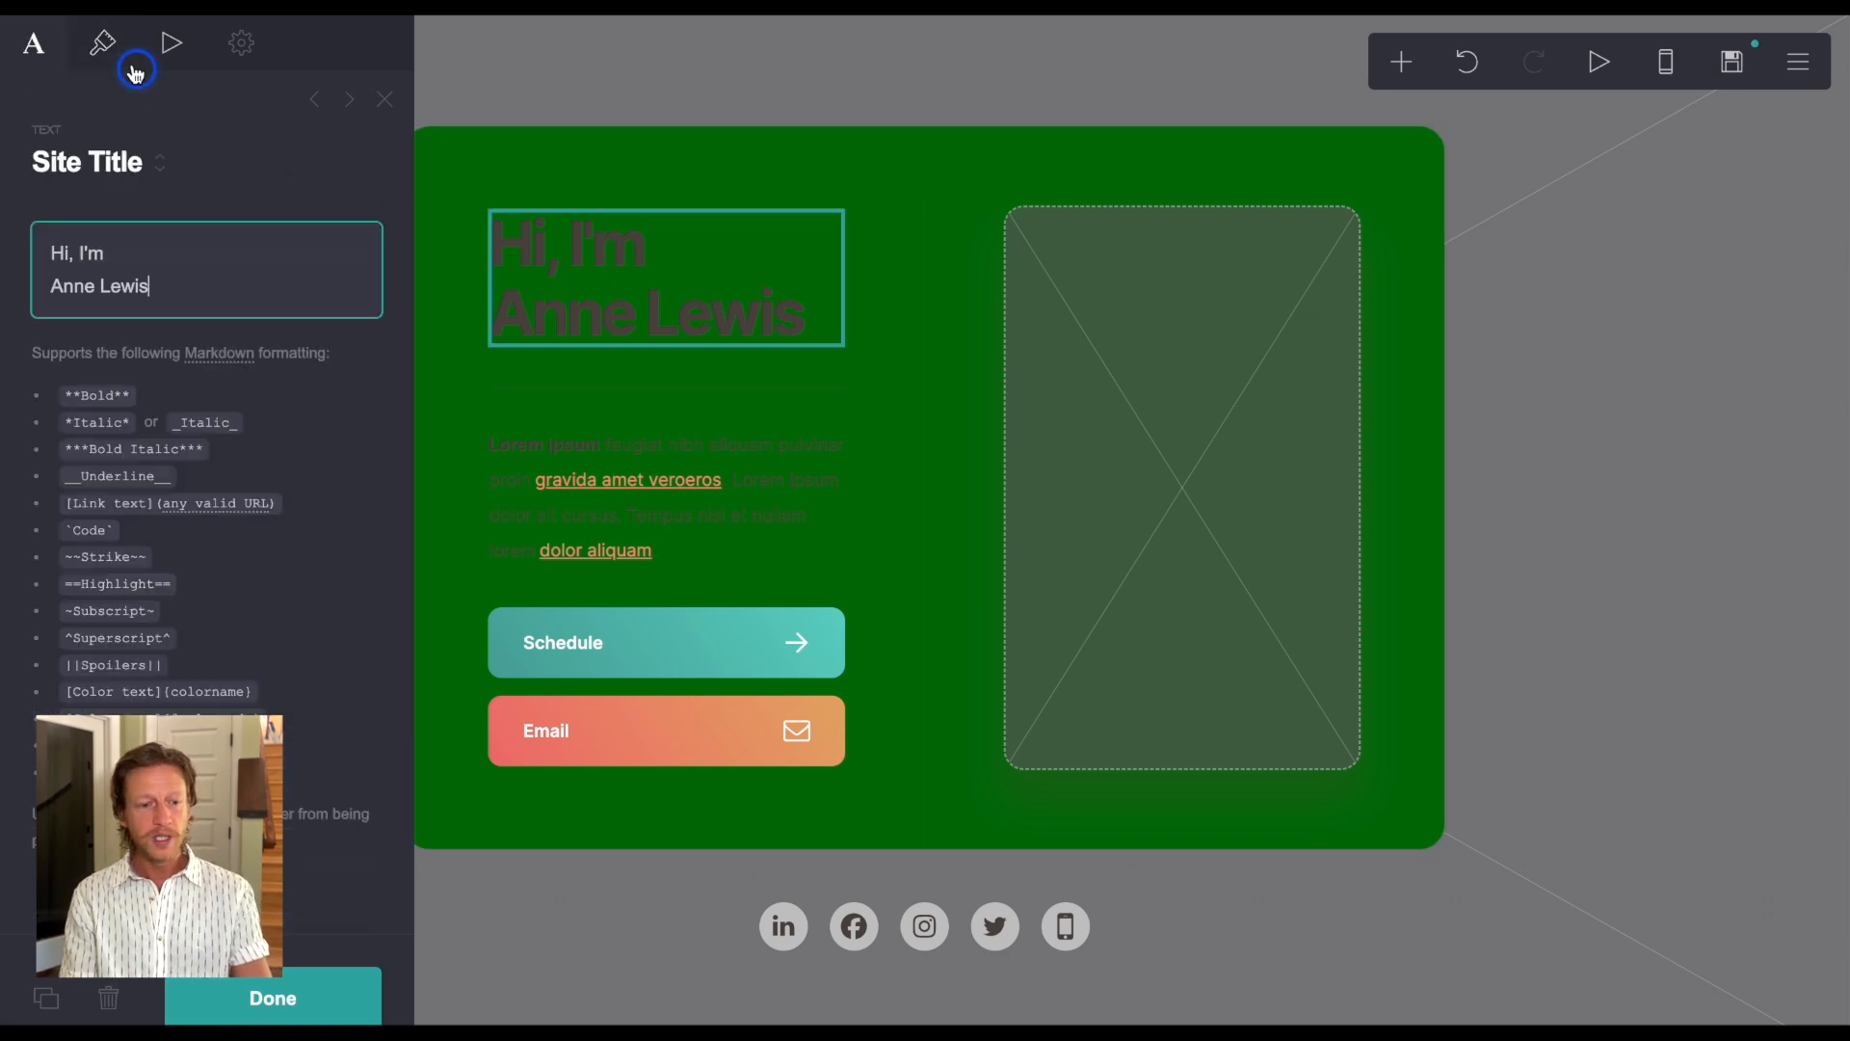
{"action": "left_click", "coordinate": [103, 45]}
{"action": "left_click", "coordinate": [48, 300]}
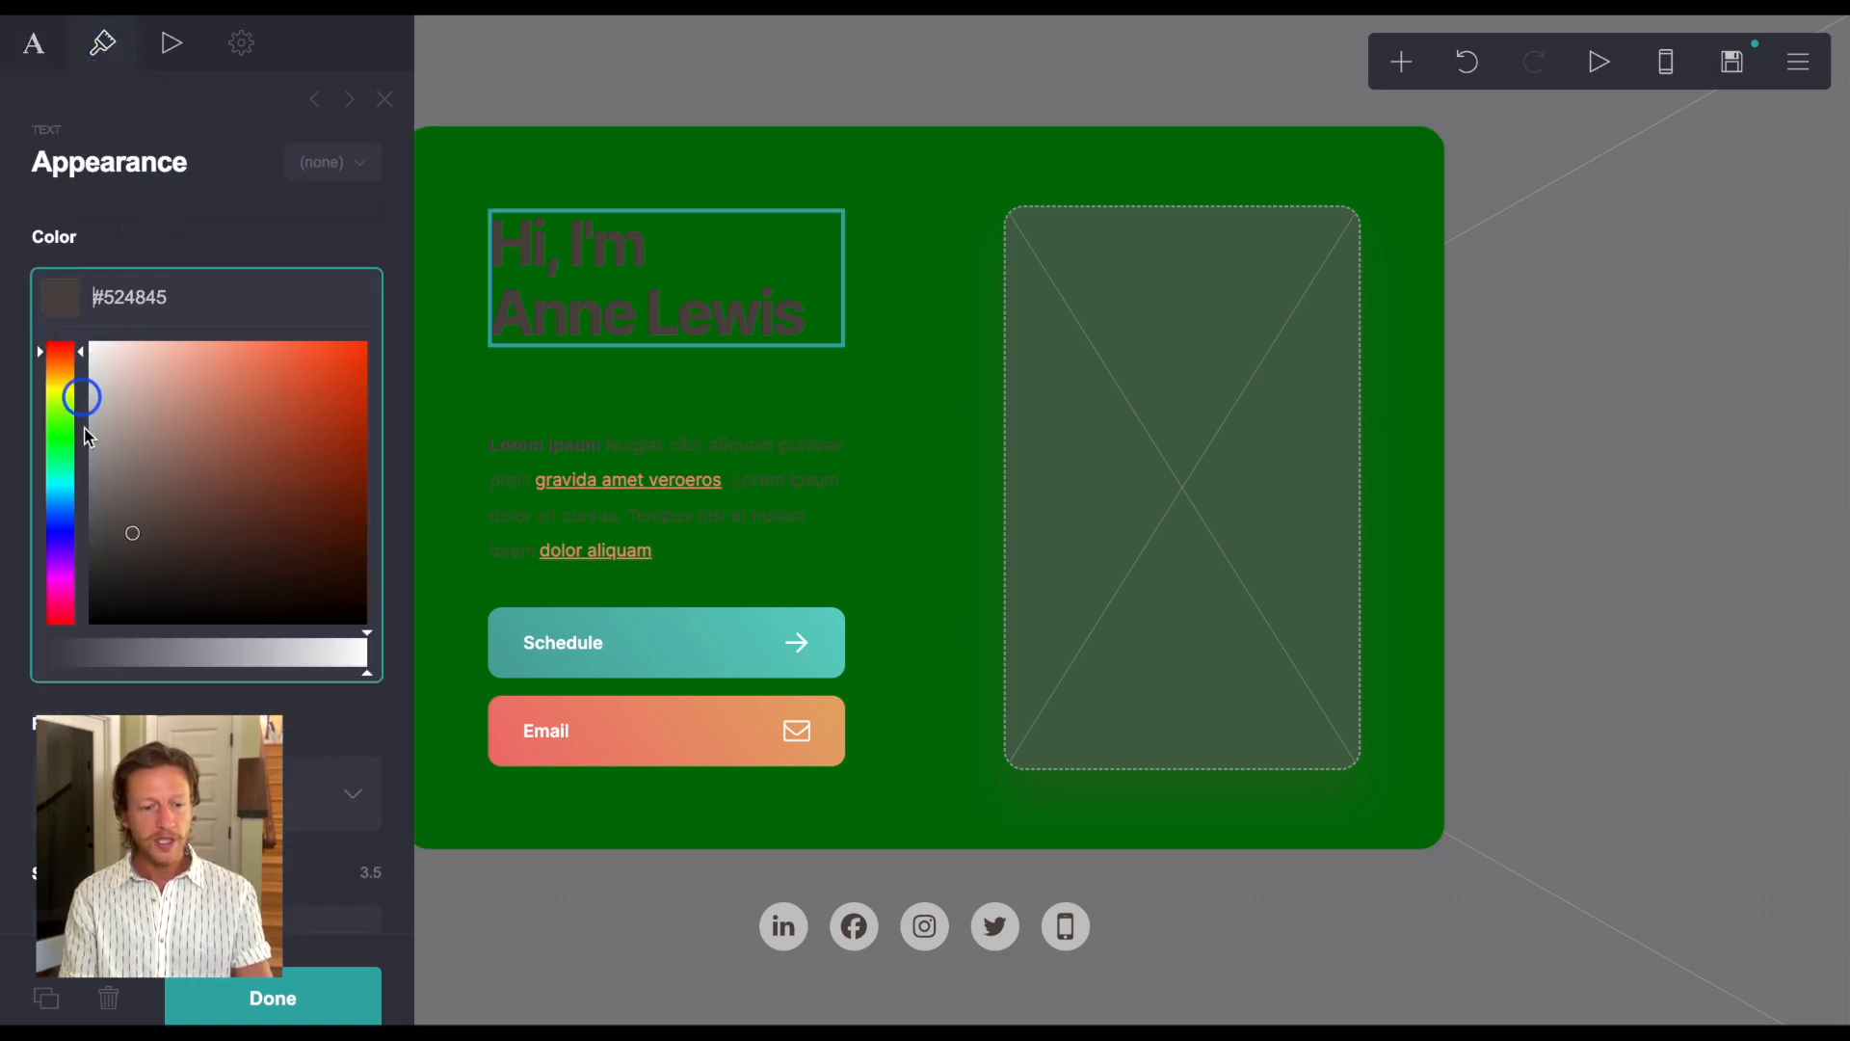
{"action": "left_click", "coordinate": [87, 356]}
{"action": "left_click_drag", "start_coordinate": [87, 357], "coordinate": [85, 318]}
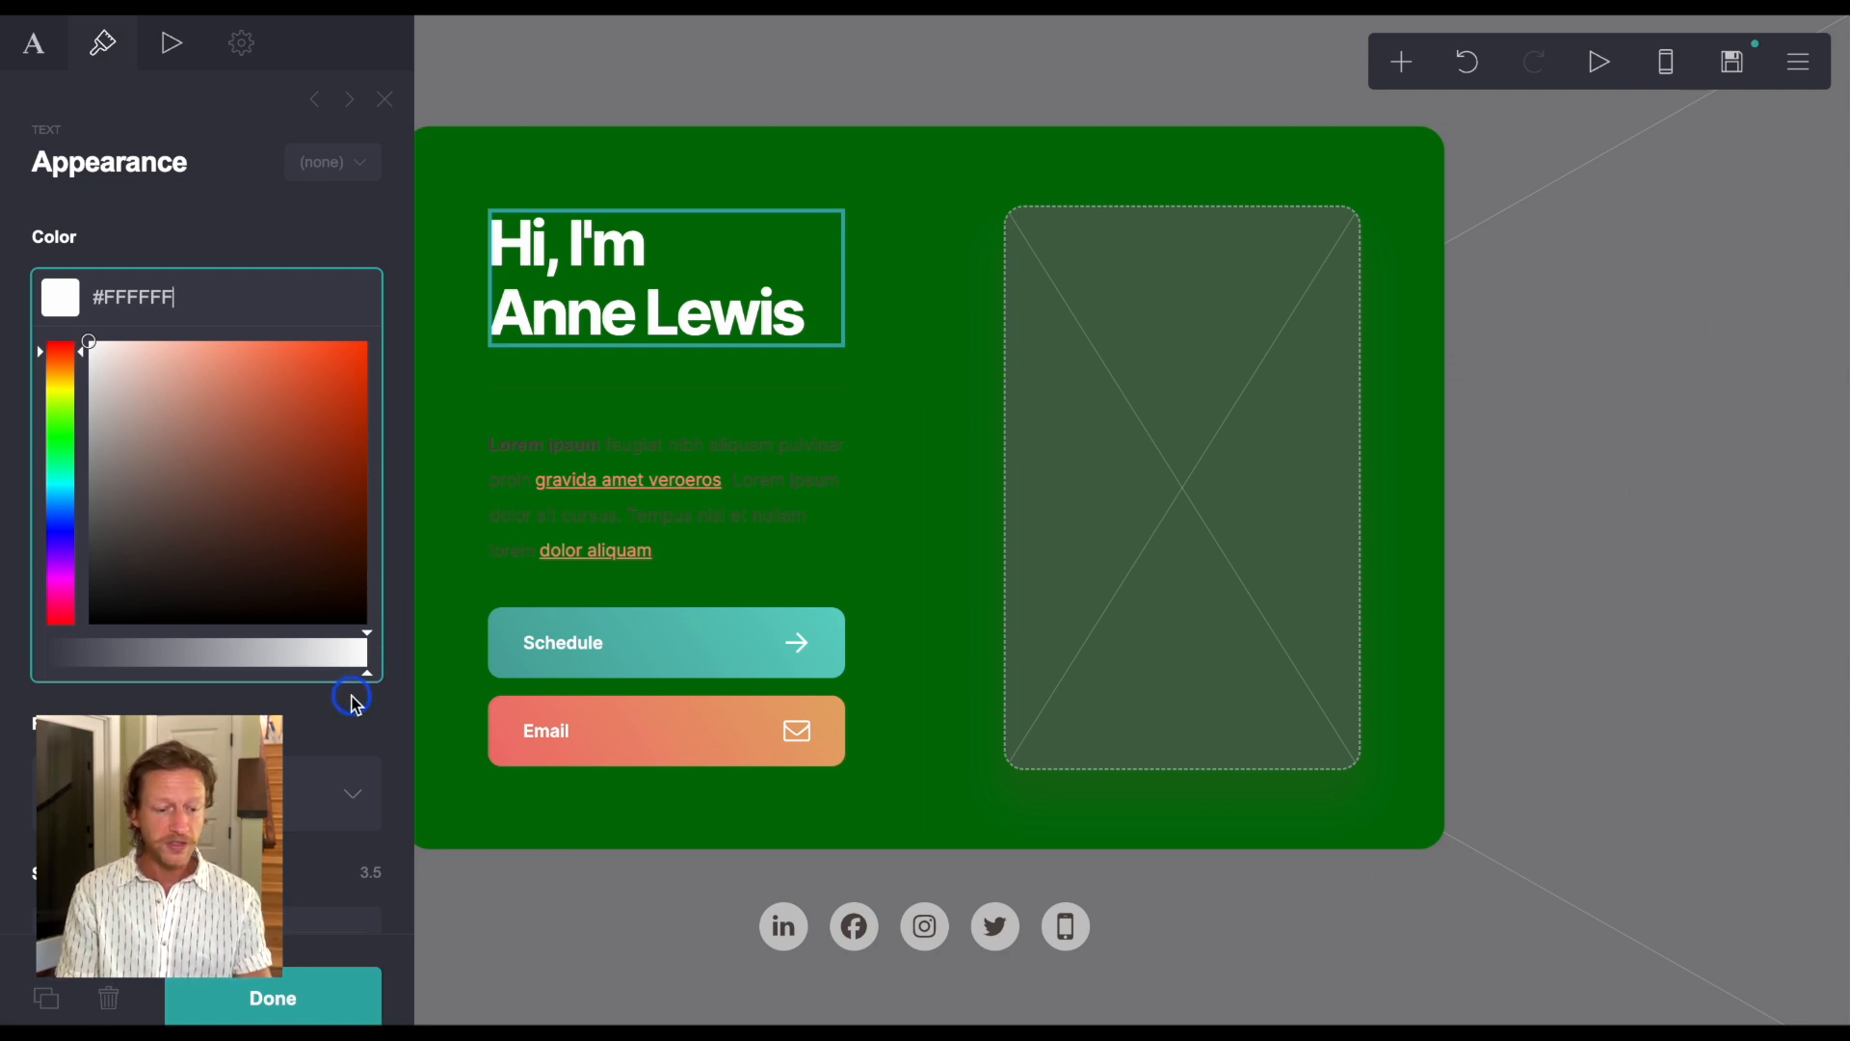
- Change the font of the "Hi, I'm" site title to Kanit
{"action": "scroll", "coordinate": [353, 700], "scroll_direction": "down", "scroll_amount": 2}
{"action": "left_click", "coordinate": [342, 602]}
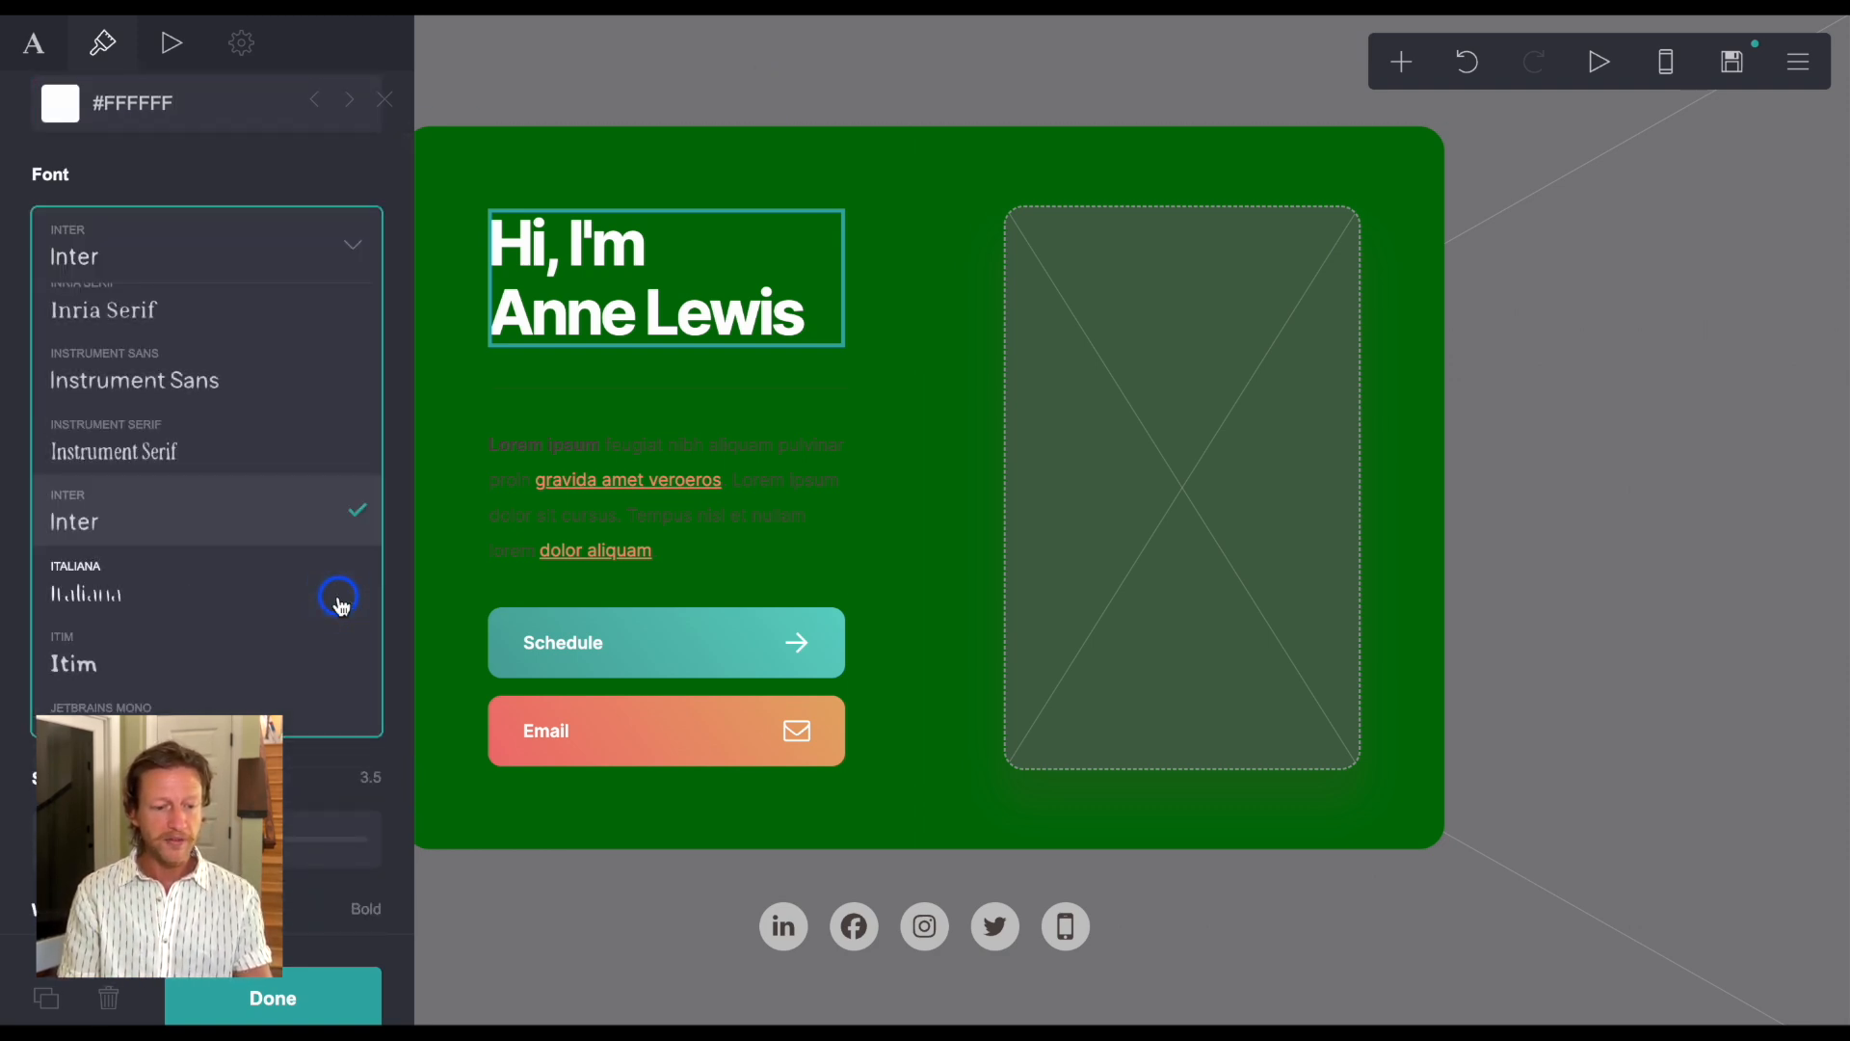
{"action": "scroll", "coordinate": [340, 600], "scroll_direction": "down", "scroll_amount": 7}
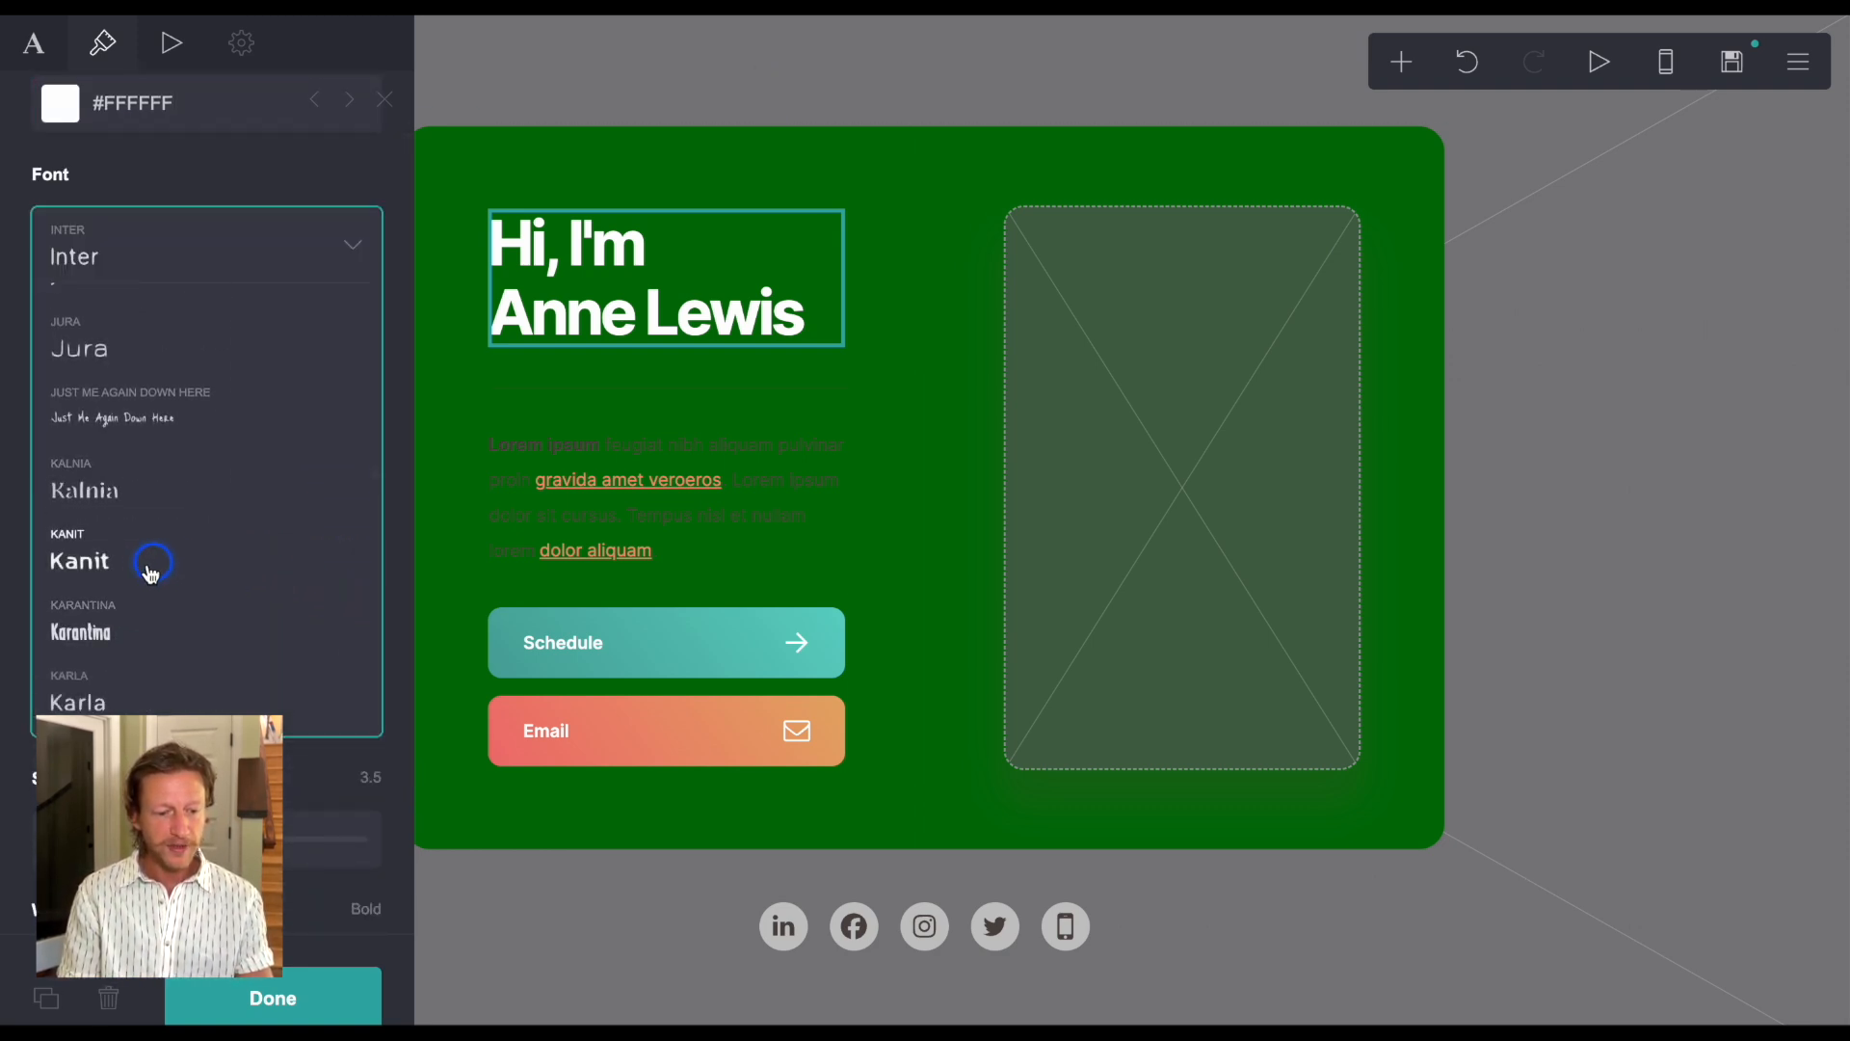
{"action": "left_click", "coordinate": [115, 569]}
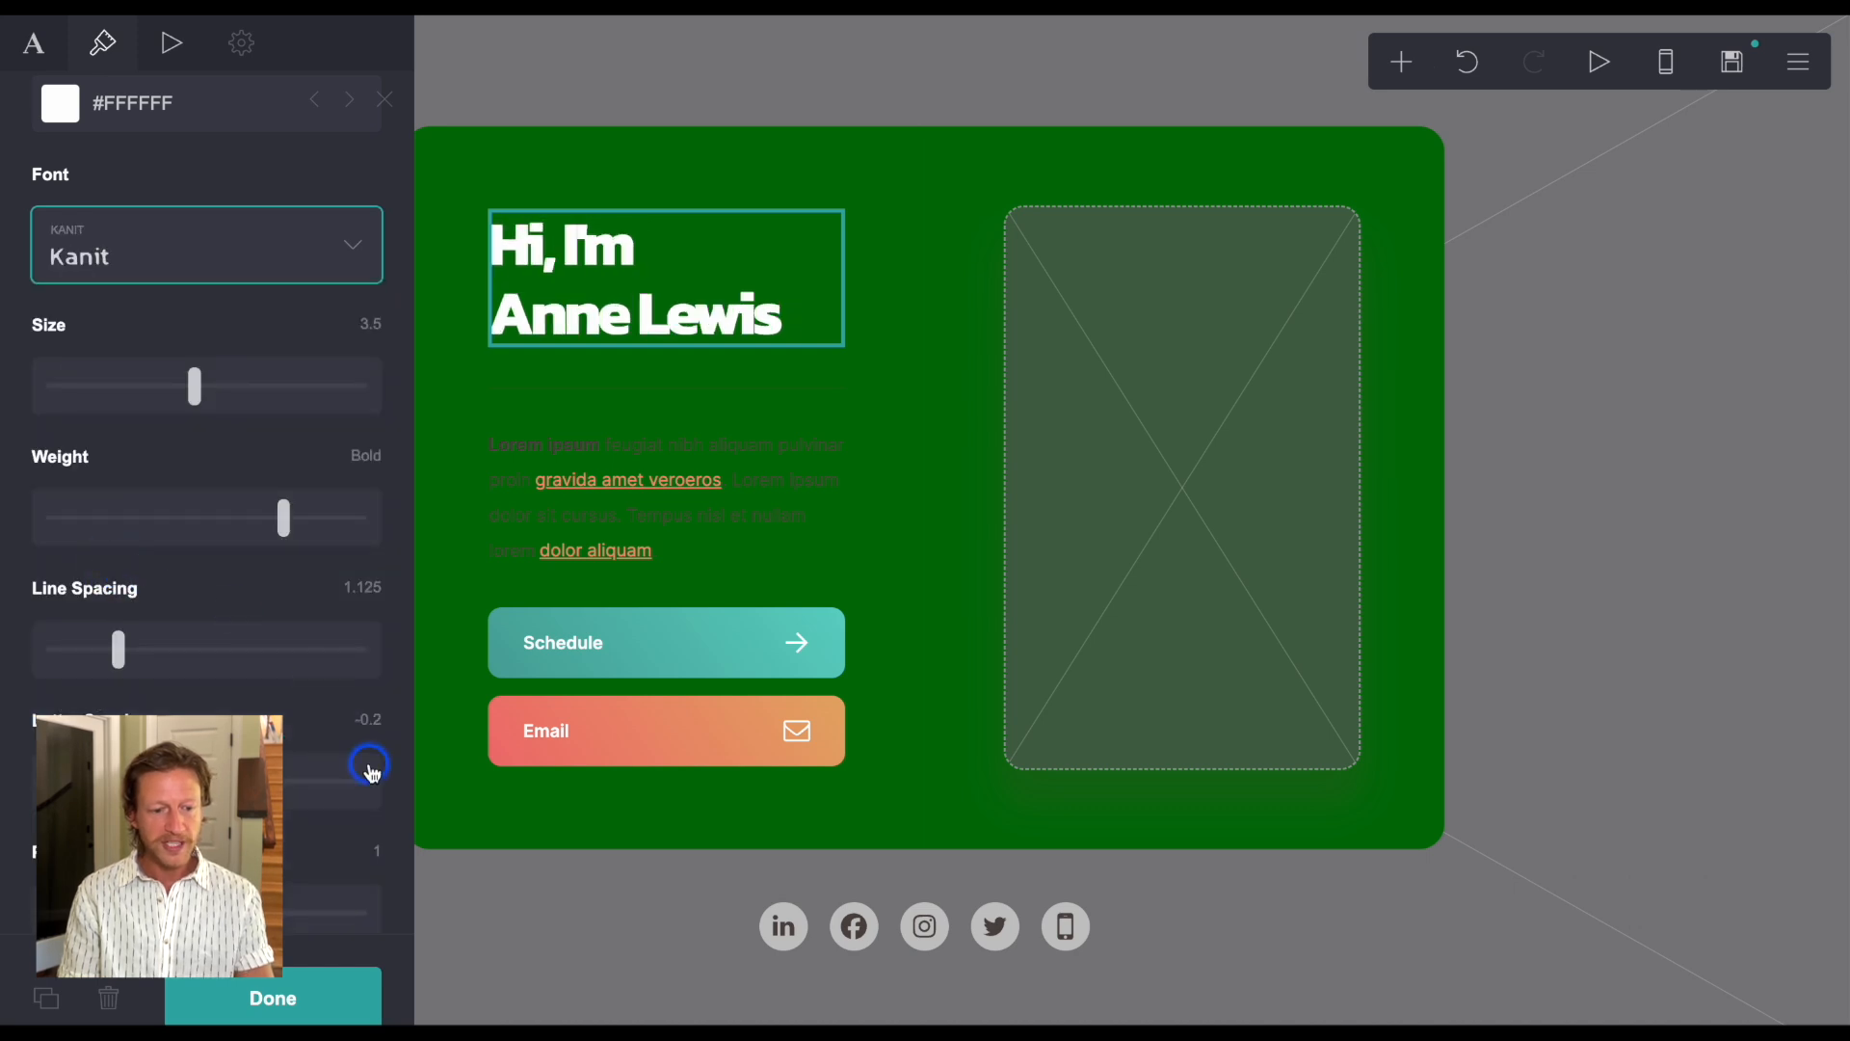
- Set the site title's text size to 3.375, letter spacing to -0.025 and line spacing to 1
{"action": "scroll", "coordinate": [265, 550], "scroll_direction": "down", "scroll_amount": 1}
{"action": "mouse_move", "coordinate": [193, 326]}
{"action": "left_mouse_down"}
{"action": "mouse_move", "coordinate": [172, 332]}
{"action": "mouse_move", "coordinate": [188, 329]}
{"action": "left_mouse_up"}
{"action": "scroll", "coordinate": [212, 620], "scroll_direction": "down", "scroll_amount": 1}
{"action": "left_click_drag", "start_coordinate": [118, 675], "coordinate": [126, 678]}
{"action": "left_click_drag", "start_coordinate": [117, 546], "coordinate": [104, 559]}
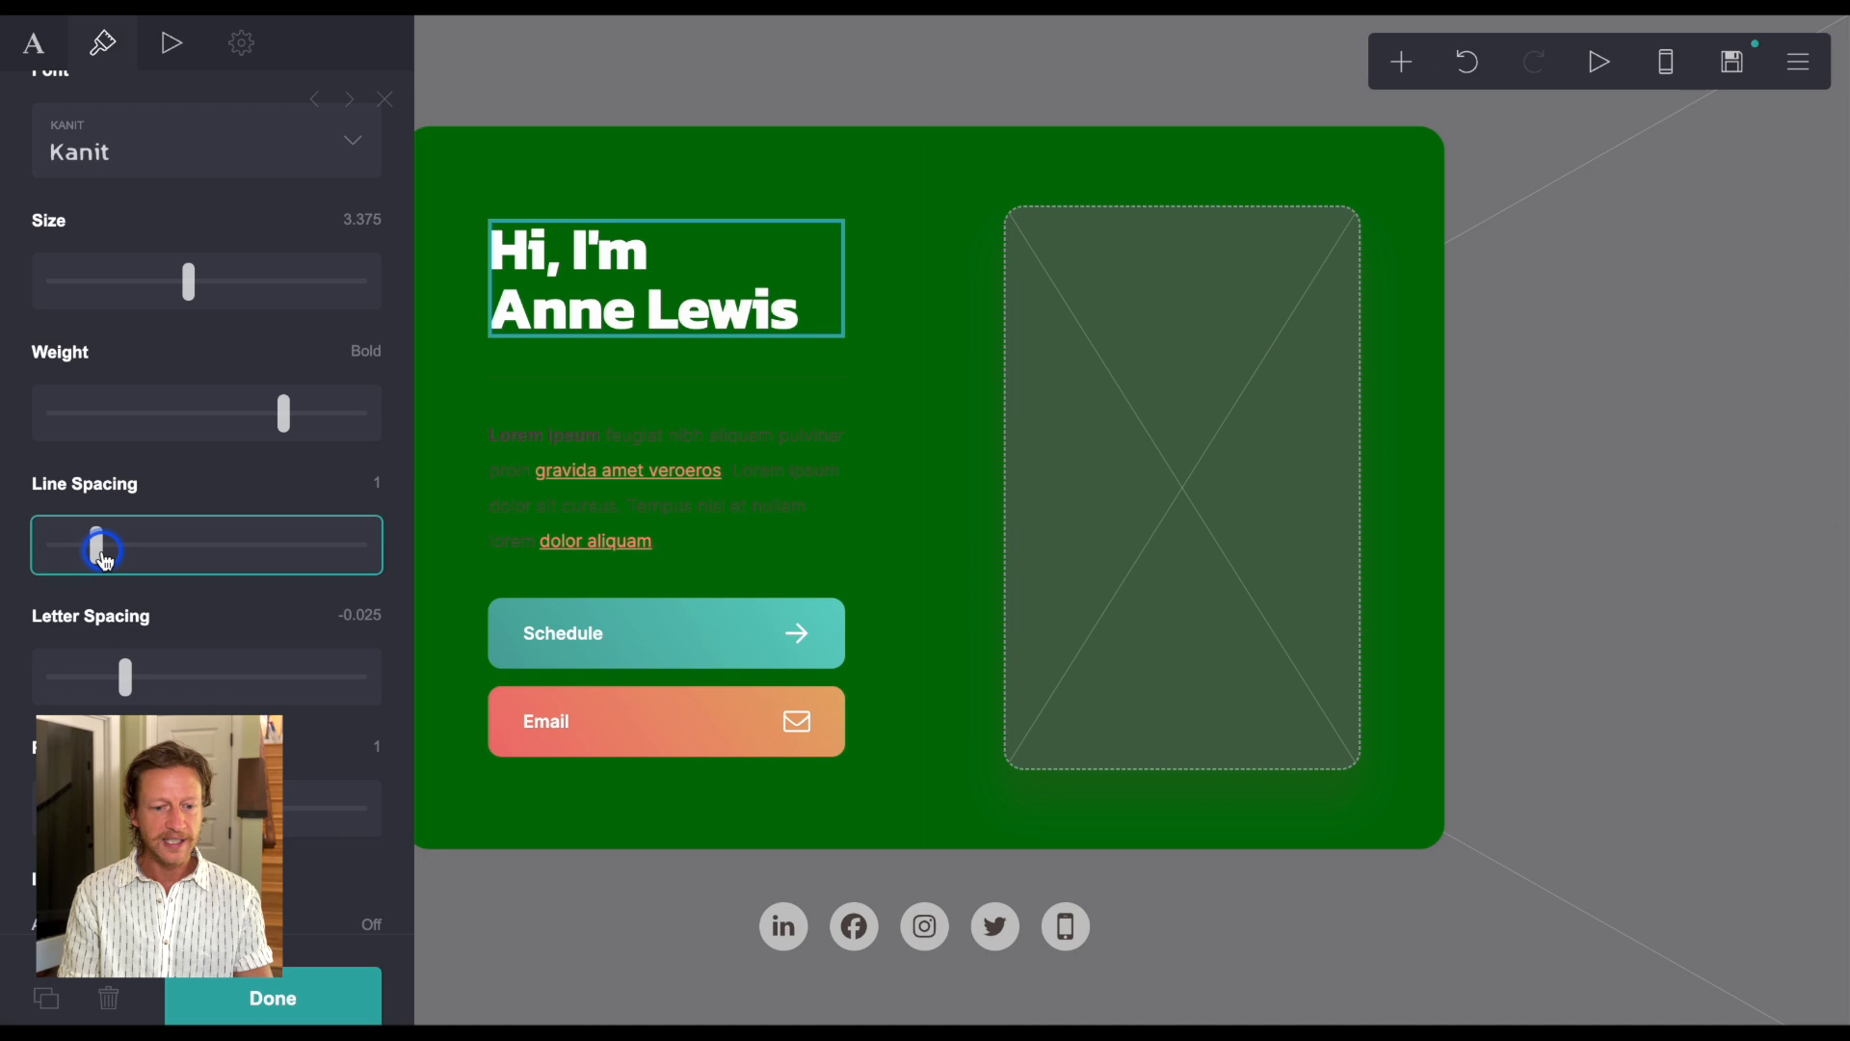
{"action": "left_click", "coordinate": [790, 176]}
{"action": "left_click", "coordinate": [826, 83]}
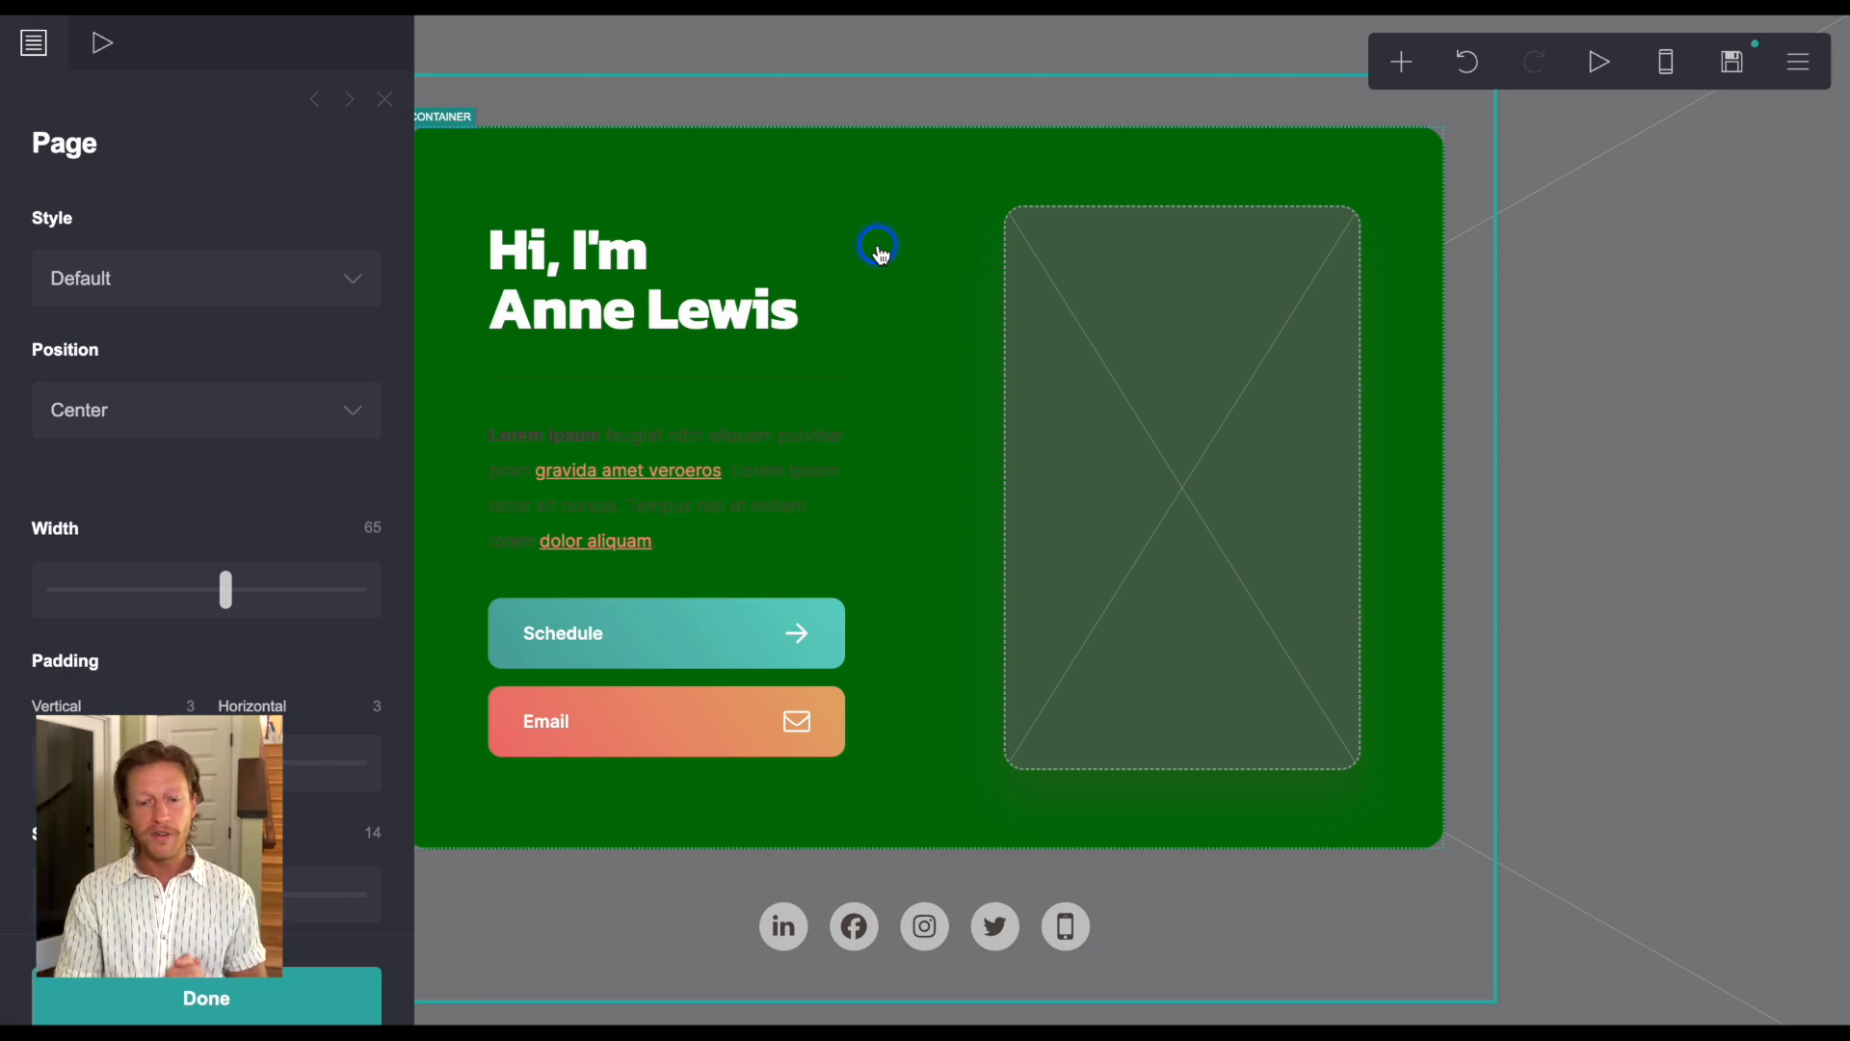
{"action": "left_click", "coordinate": [1485, 625]}
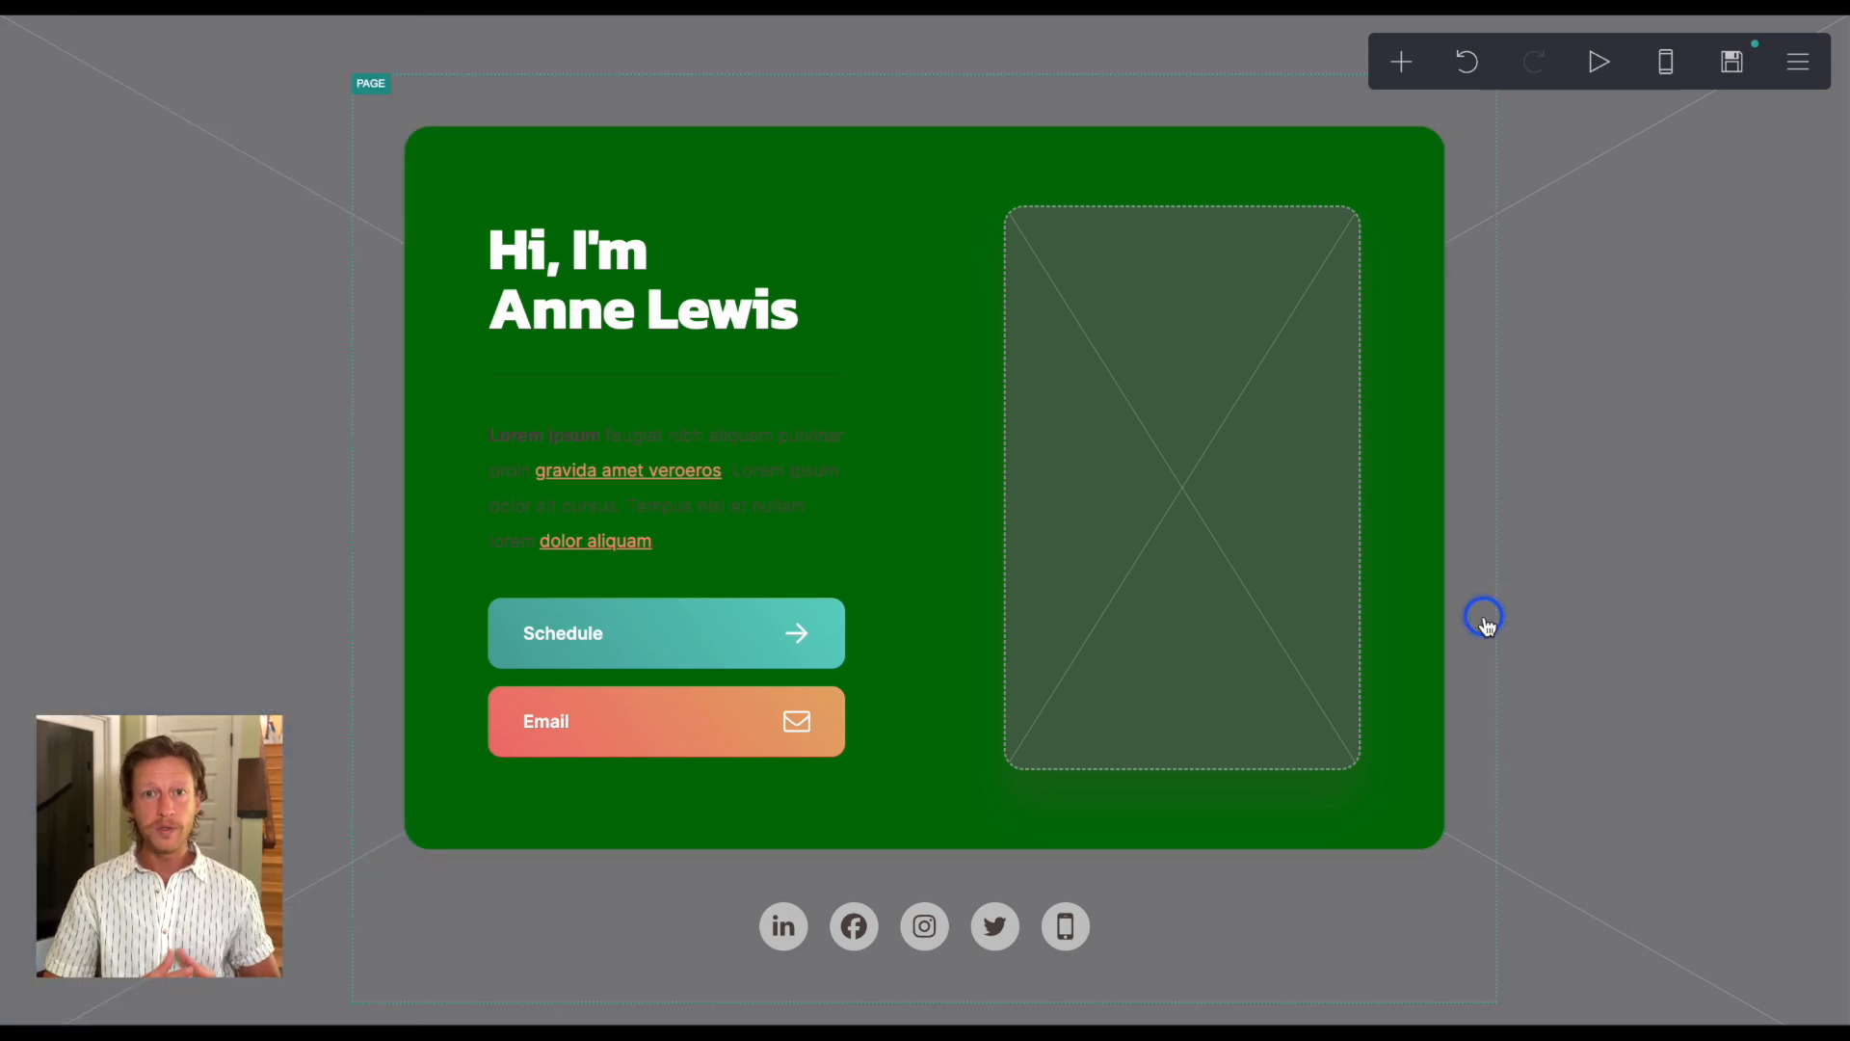
- Examine the page's mobile layout from the title to the social icons, and return to the desktop view
{"action": "left_click", "coordinate": [1667, 69]}
{"action": "left_click", "coordinate": [1330, 249]}
{"action": "left_click", "coordinate": [961, 607]}
{"action": "scroll", "coordinate": [964, 613], "scroll_direction": "down", "scroll_amount": 3}
{"action": "scroll", "coordinate": [965, 613], "scroll_direction": "up", "scroll_amount": 3}
{"action": "scroll", "coordinate": [964, 613], "scroll_direction": "down", "scroll_amount": 3}
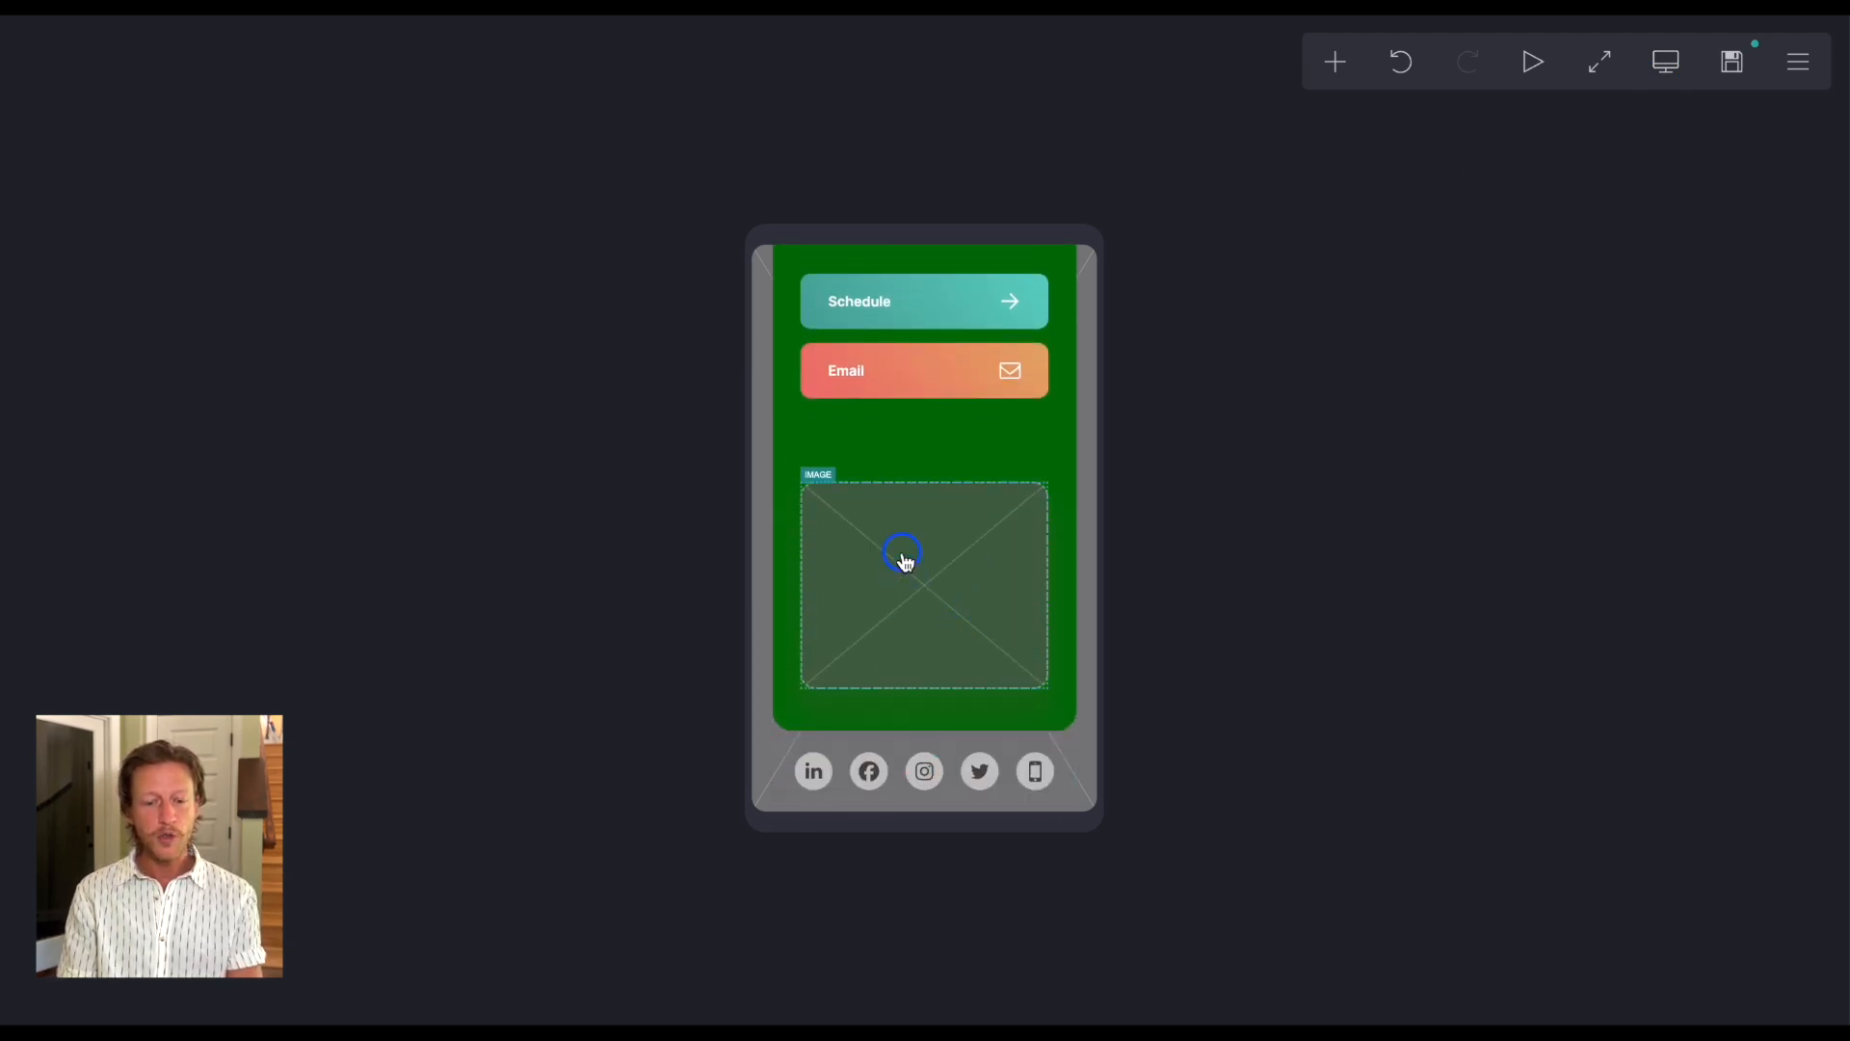
{"action": "scroll", "coordinate": [904, 562], "scroll_direction": "up", "scroll_amount": 1}
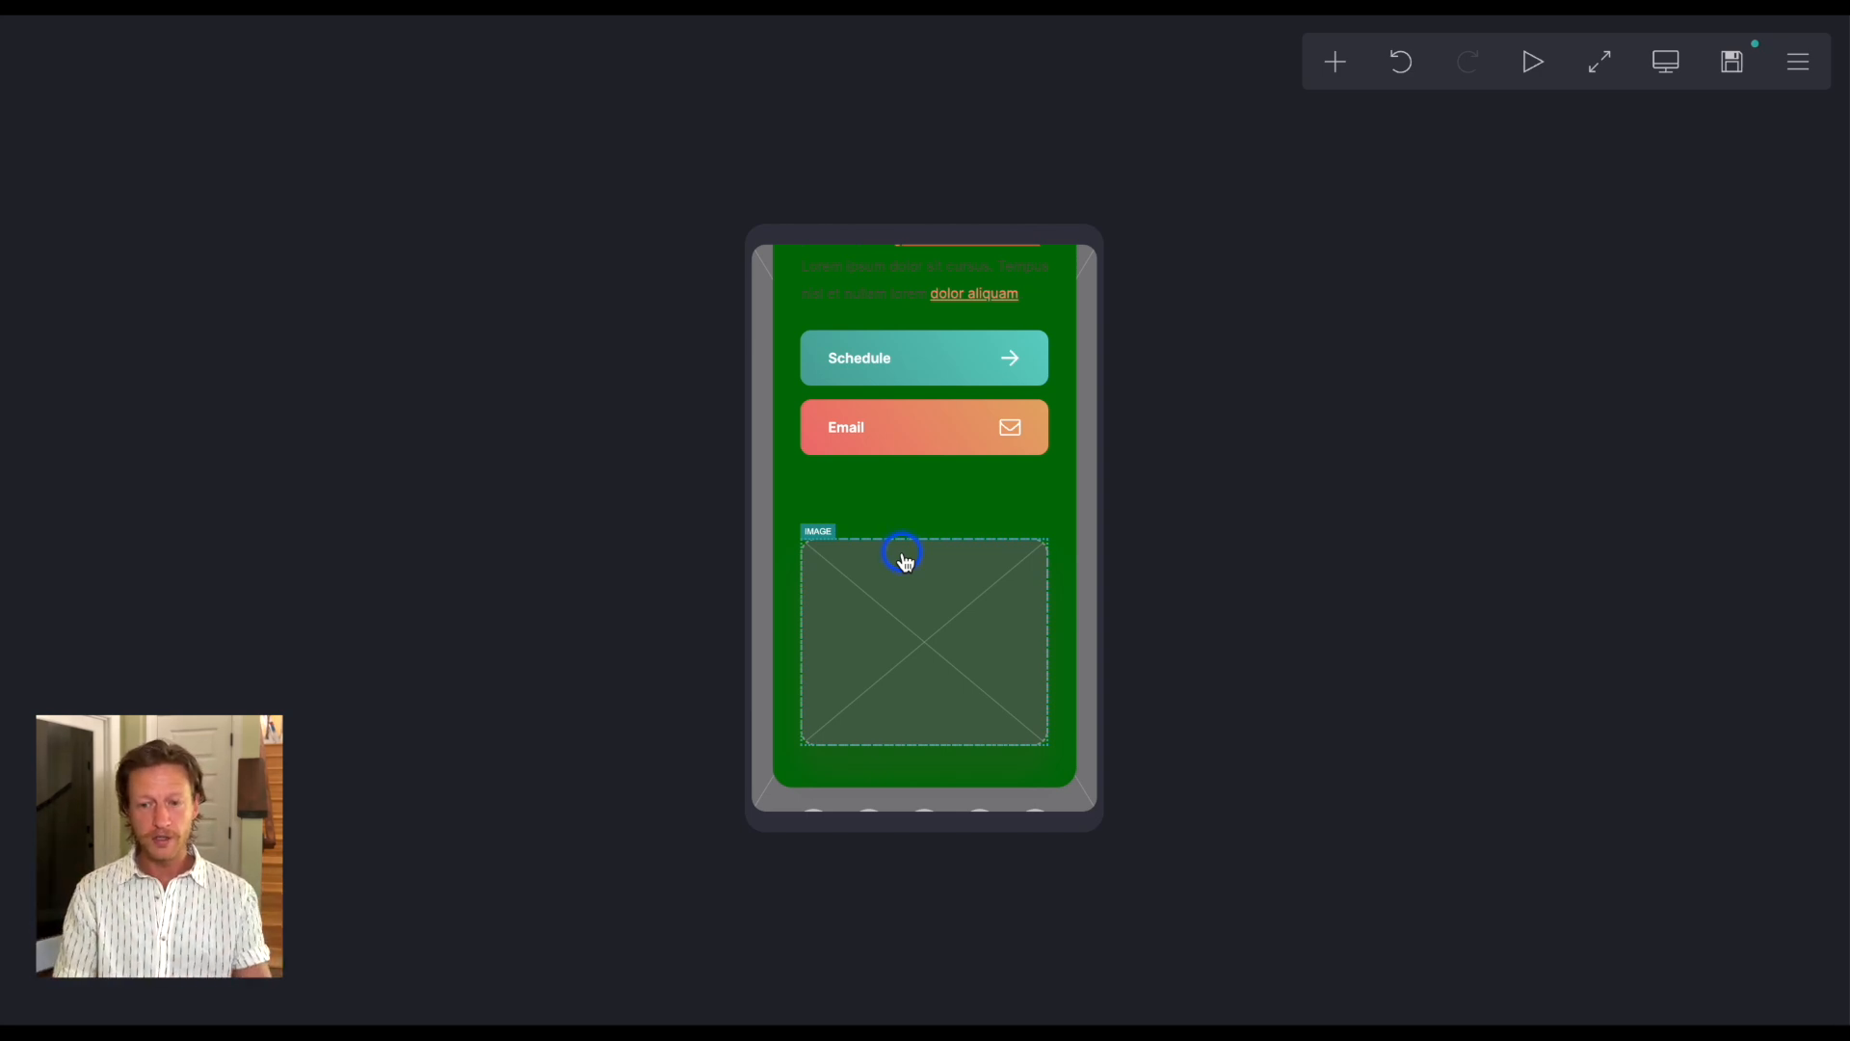
{"action": "scroll", "coordinate": [900, 366], "scroll_direction": "up", "scroll_amount": 5}
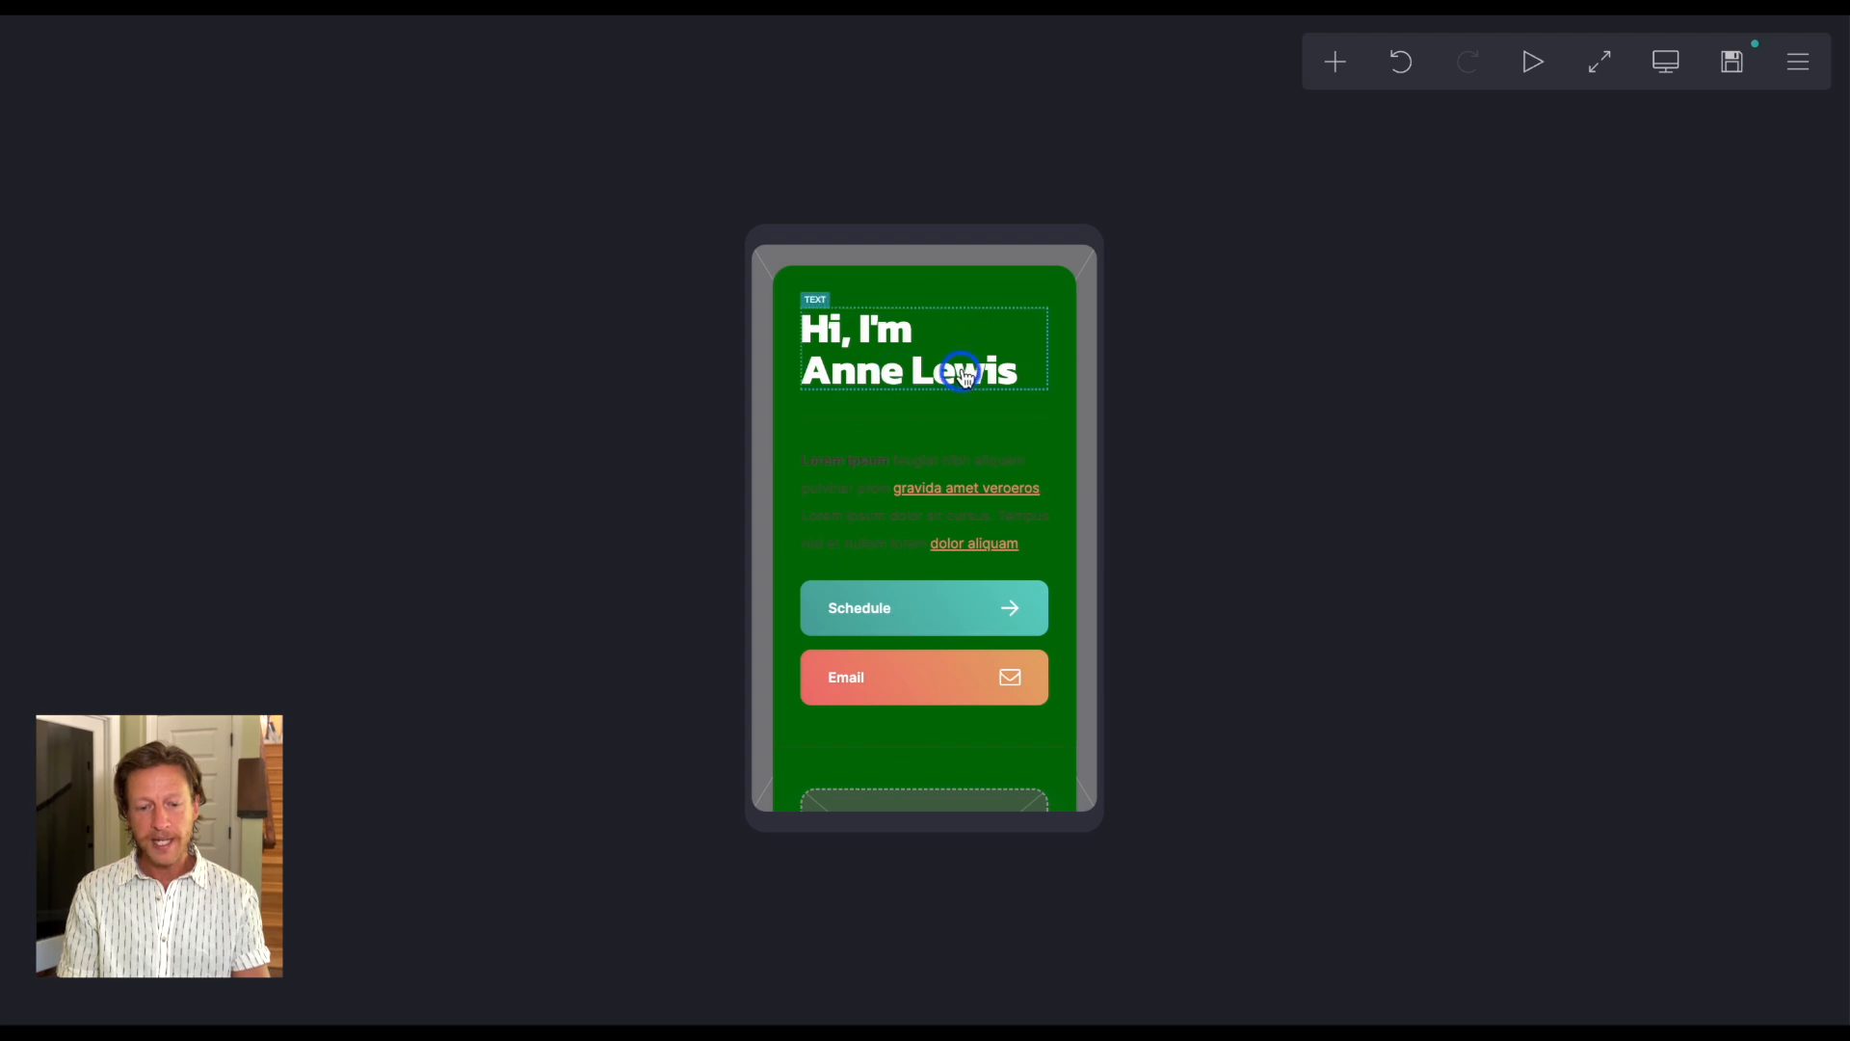
{"action": "scroll", "coordinate": [964, 374], "scroll_direction": "down", "scroll_amount": 5}
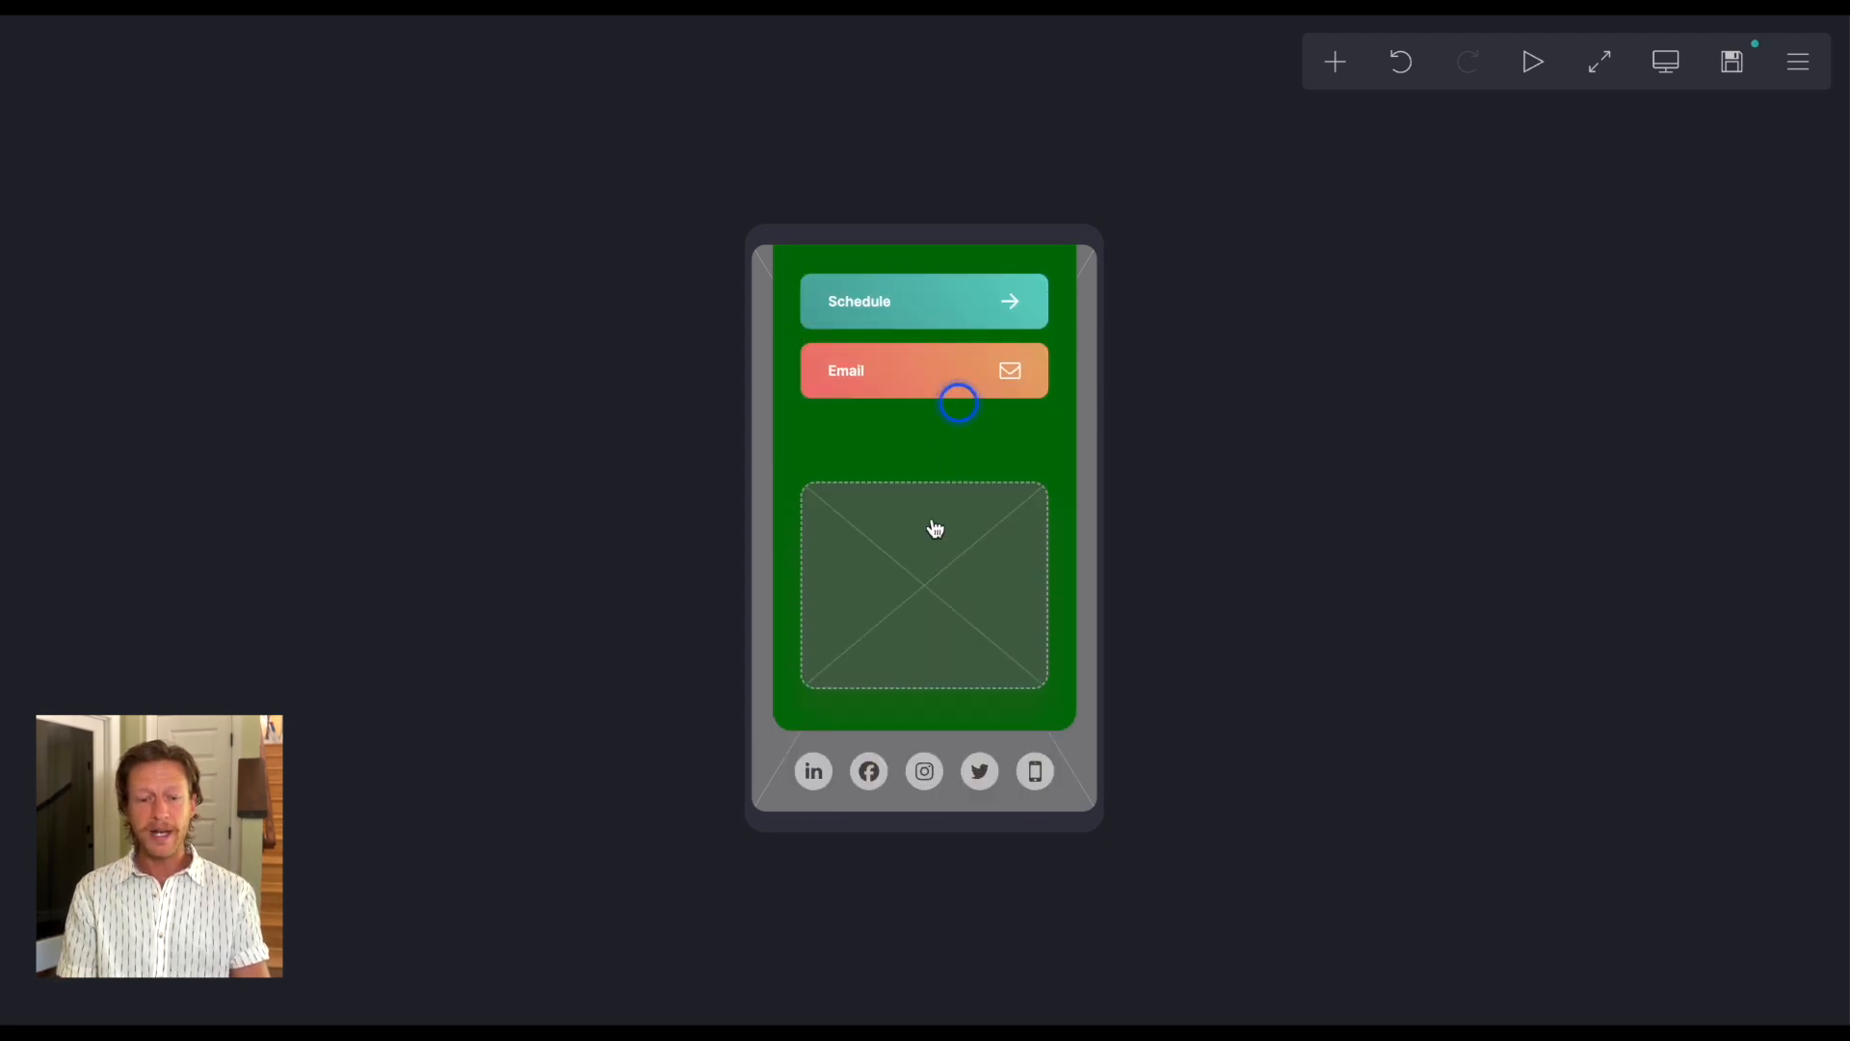
{"action": "scroll", "coordinate": [904, 578], "scroll_direction": "up", "scroll_amount": 5}
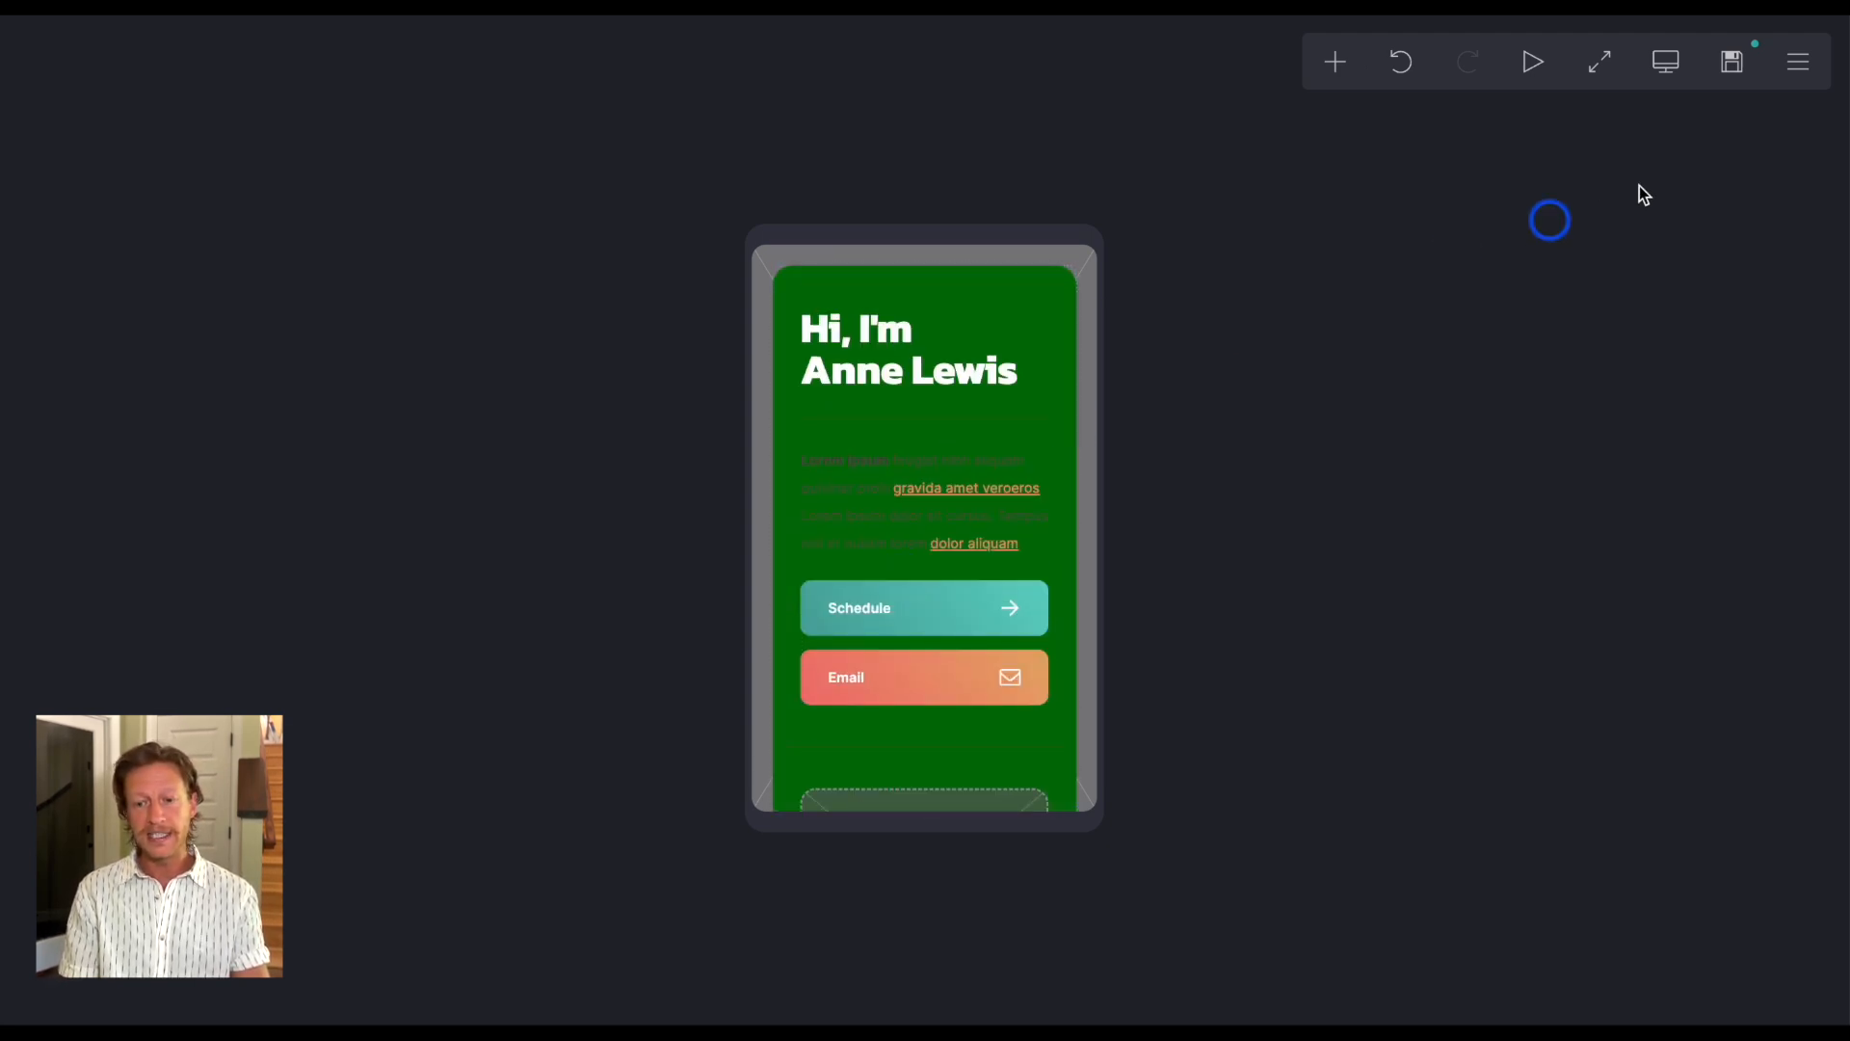
{"action": "left_click", "coordinate": [1666, 61]}
{"action": "left_click", "coordinate": [1395, 613]}
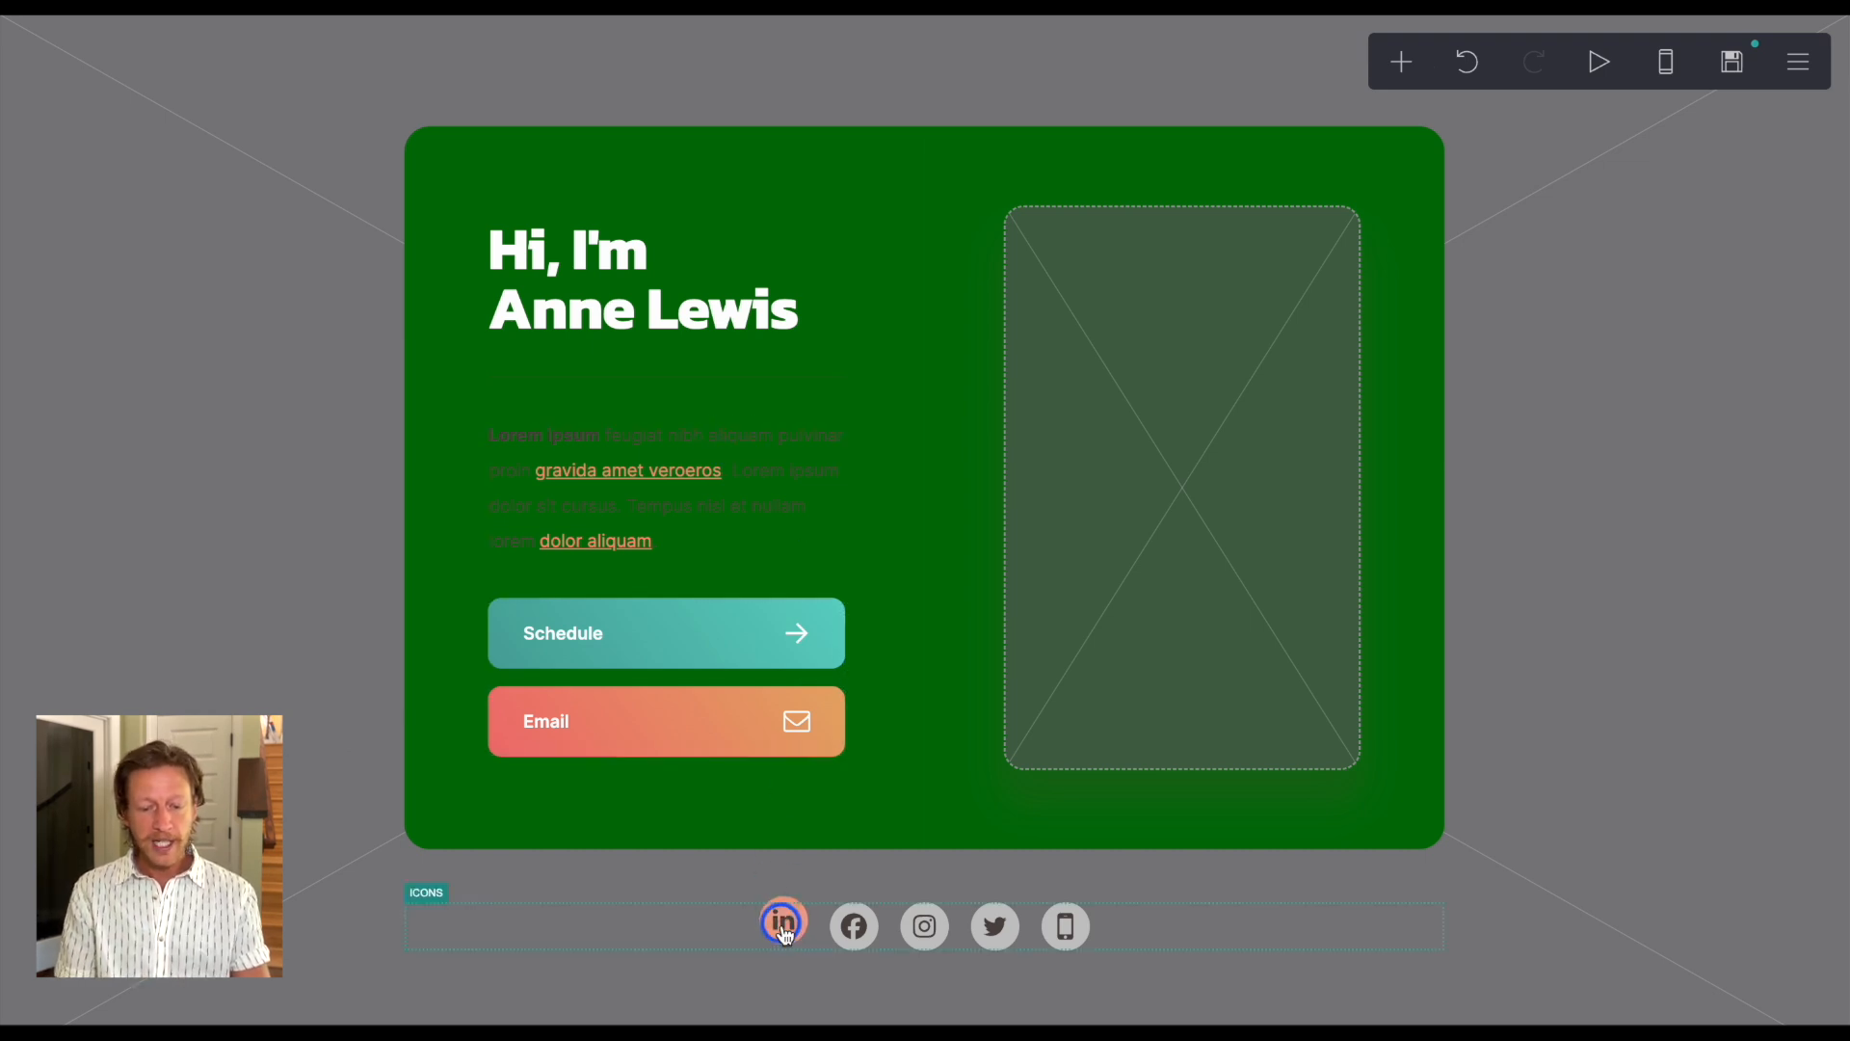
- Delete the LinkedIn icon from the social icons row beneath the card
{"action": "left_click", "coordinate": [857, 927]}
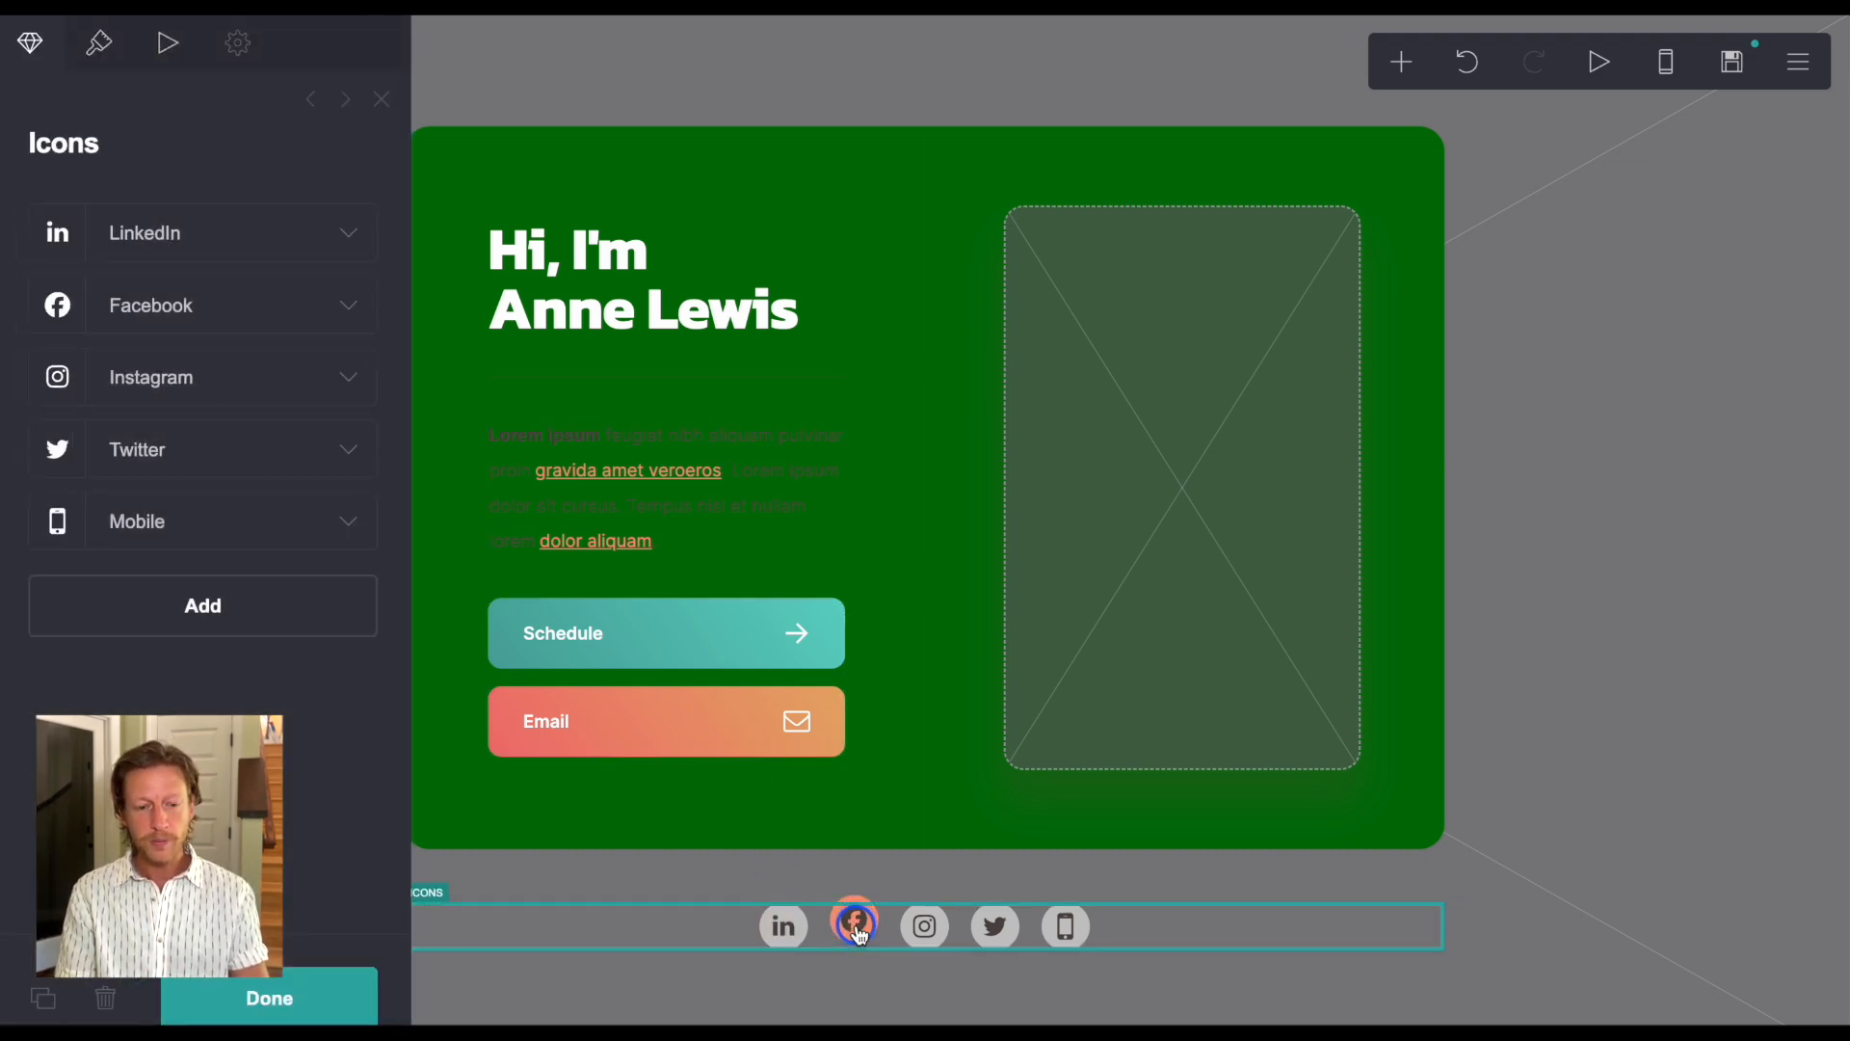
{"action": "left_click", "coordinate": [357, 229]}
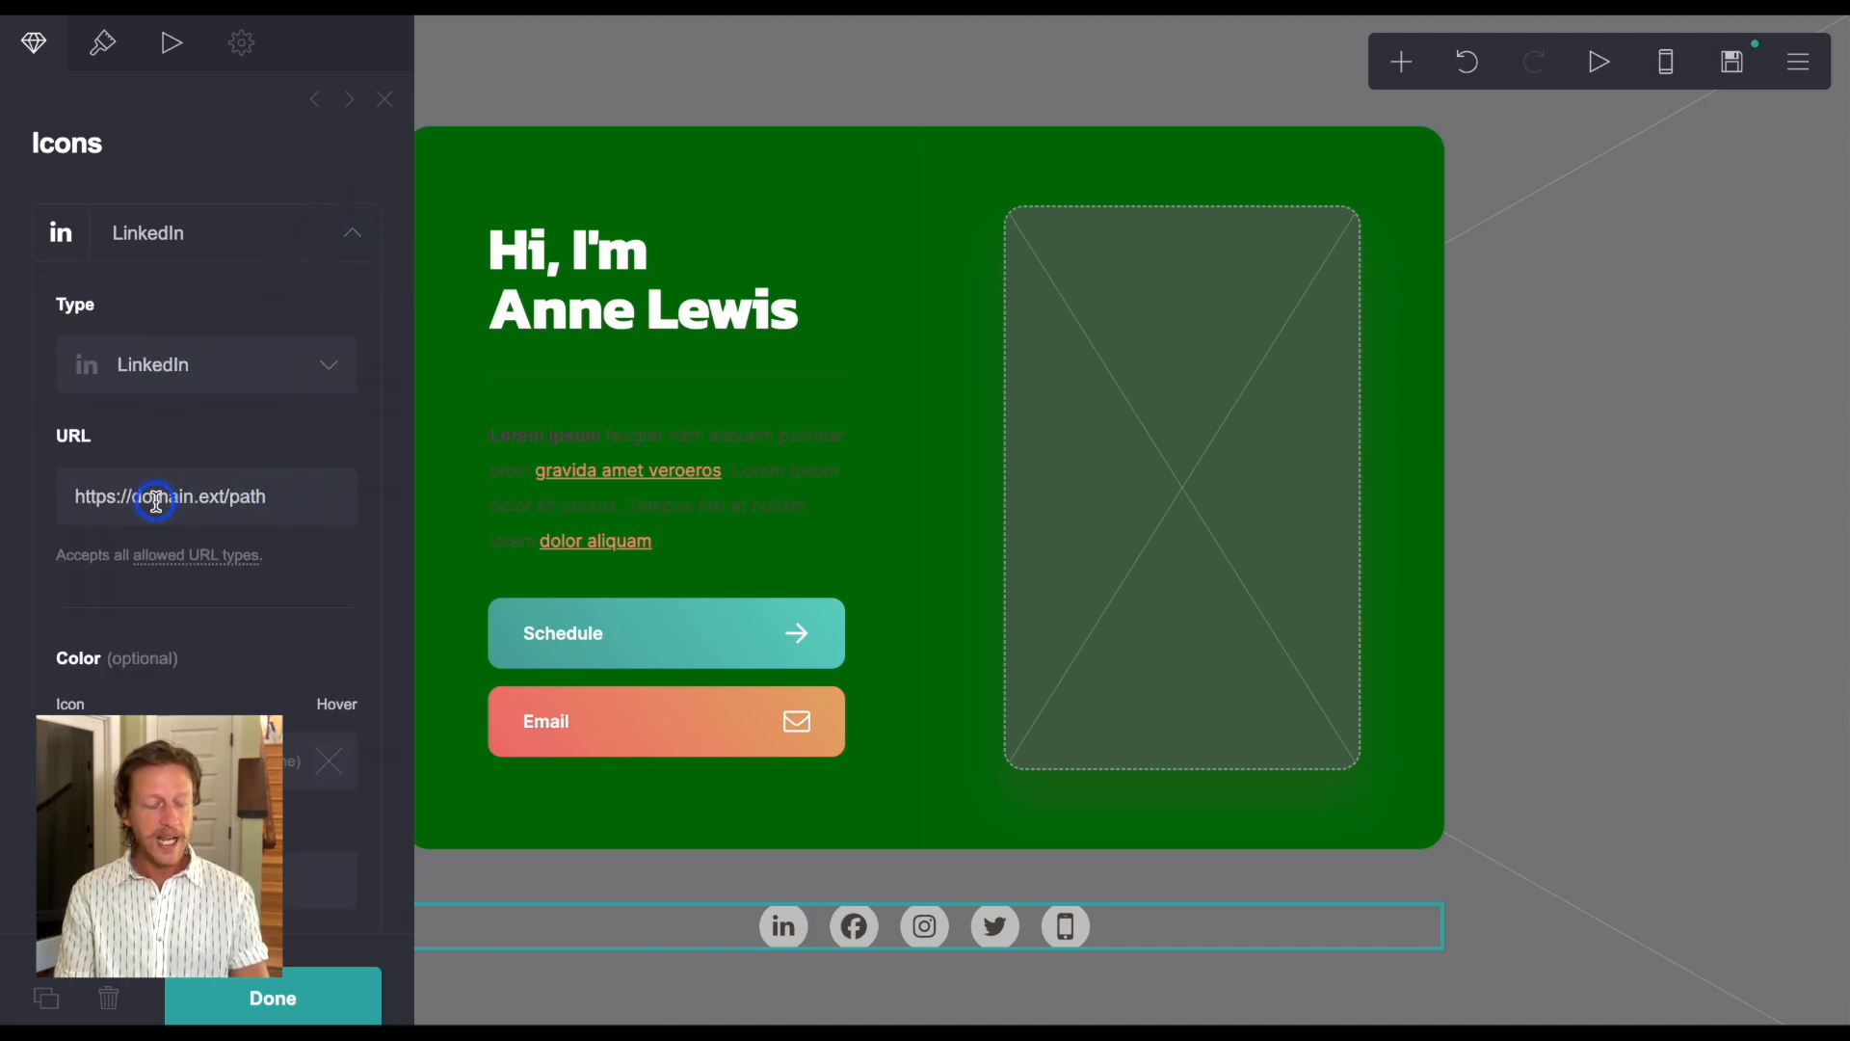
{"action": "scroll", "coordinate": [332, 405], "scroll_direction": "down", "scroll_amount": 5}
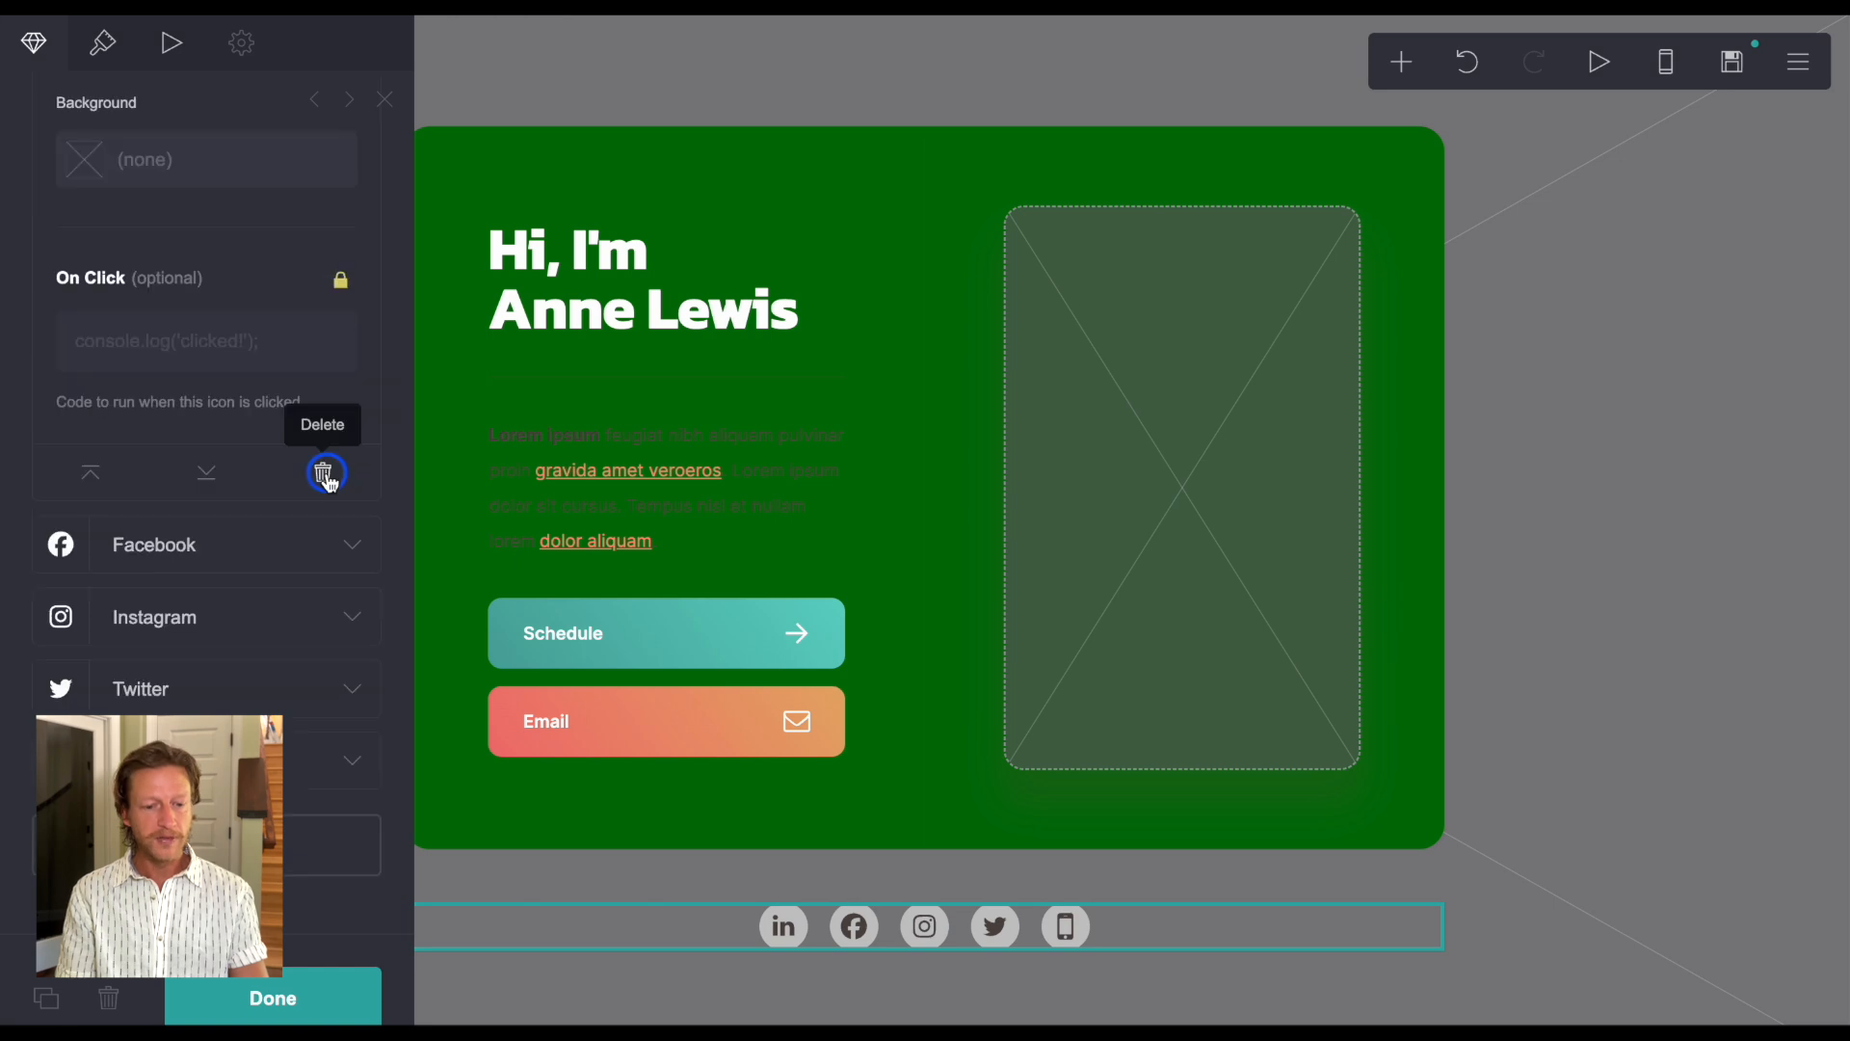
{"action": "left_click", "coordinate": [324, 472]}
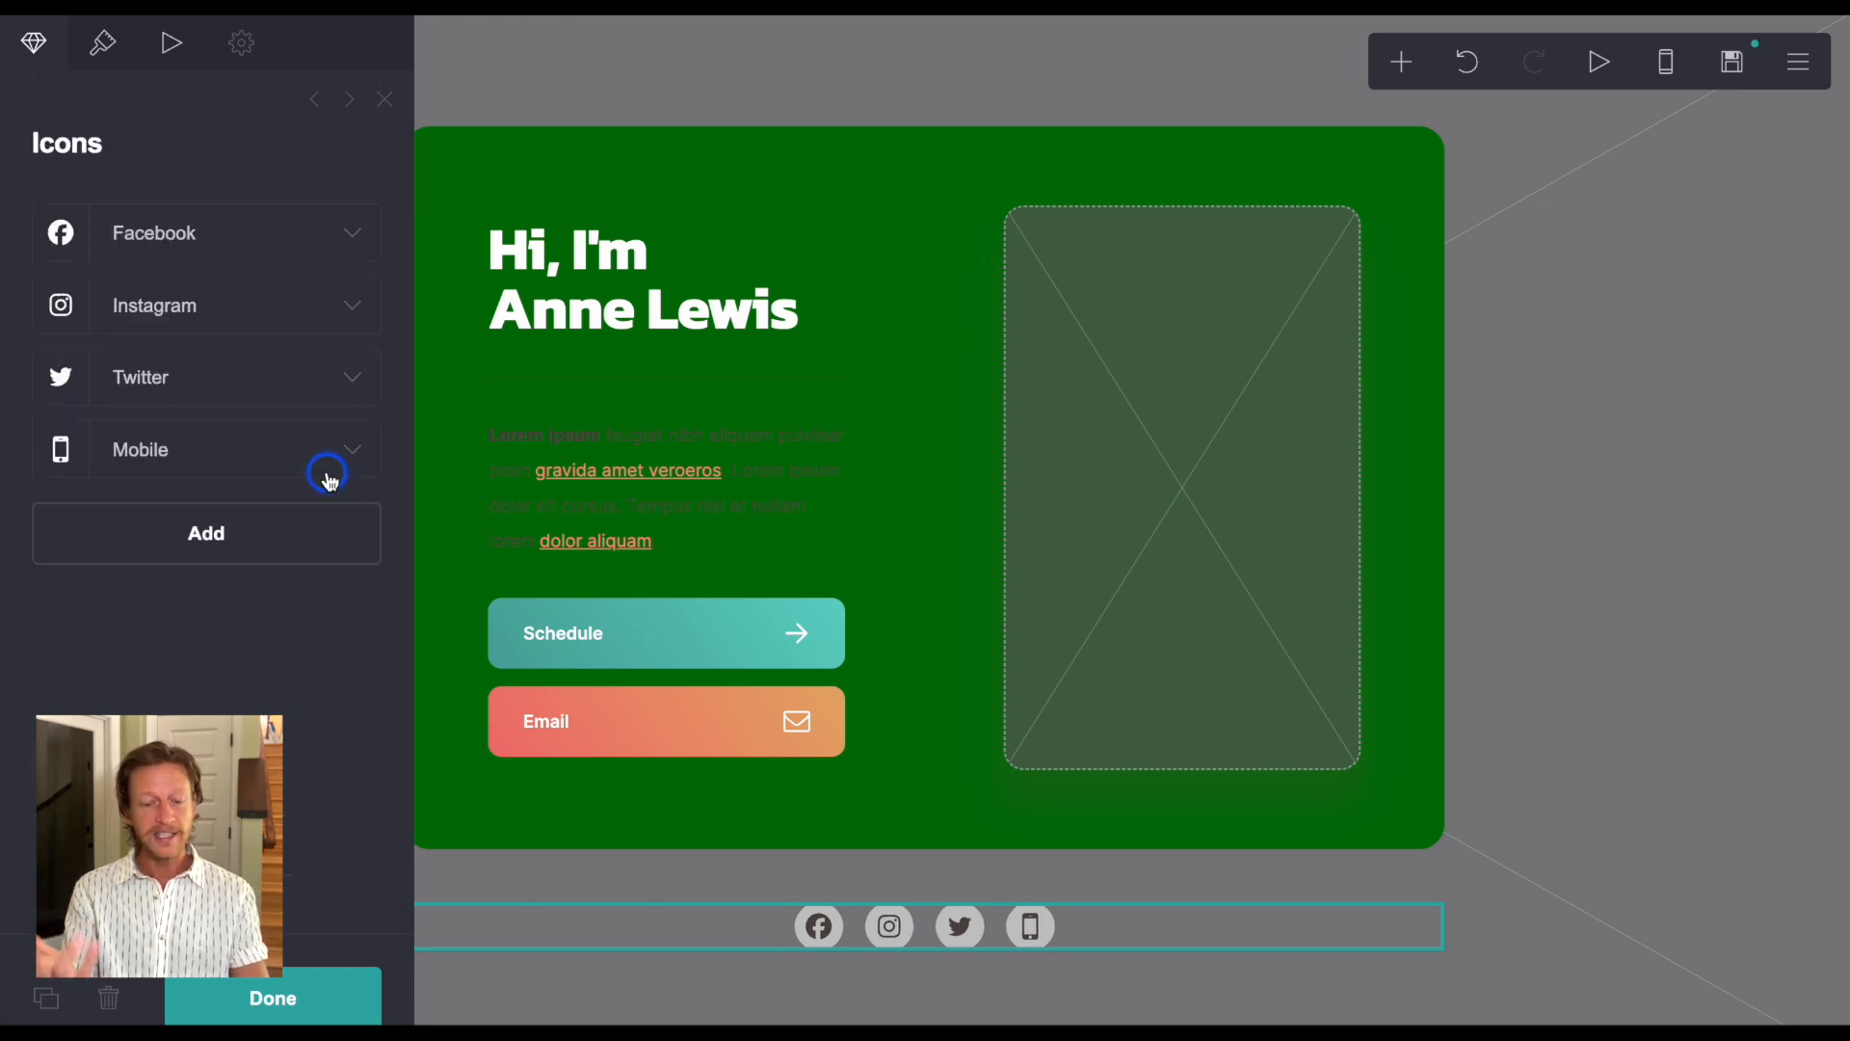
- Change the page background to a linear gradient from white #FFFFFF to grey #8C8C8F
{"action": "left_click", "coordinate": [1644, 378]}
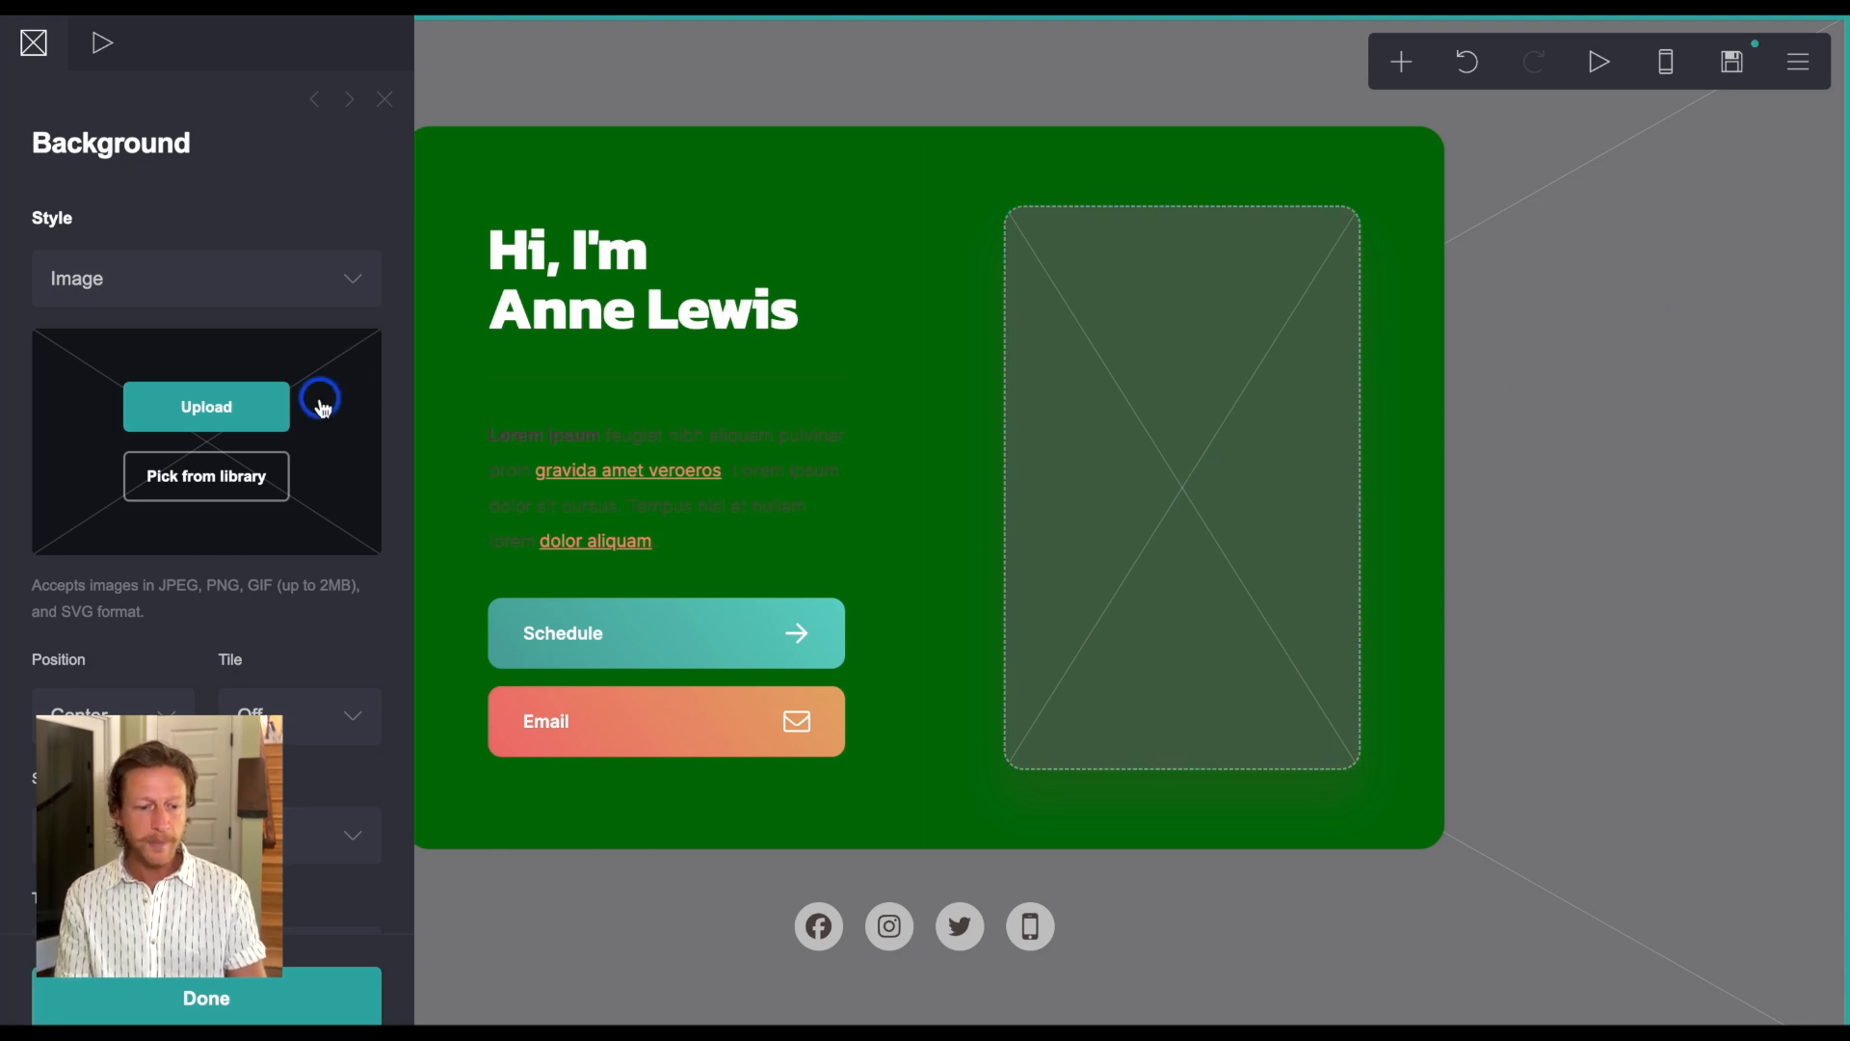
{"action": "left_click", "coordinate": [248, 260]}
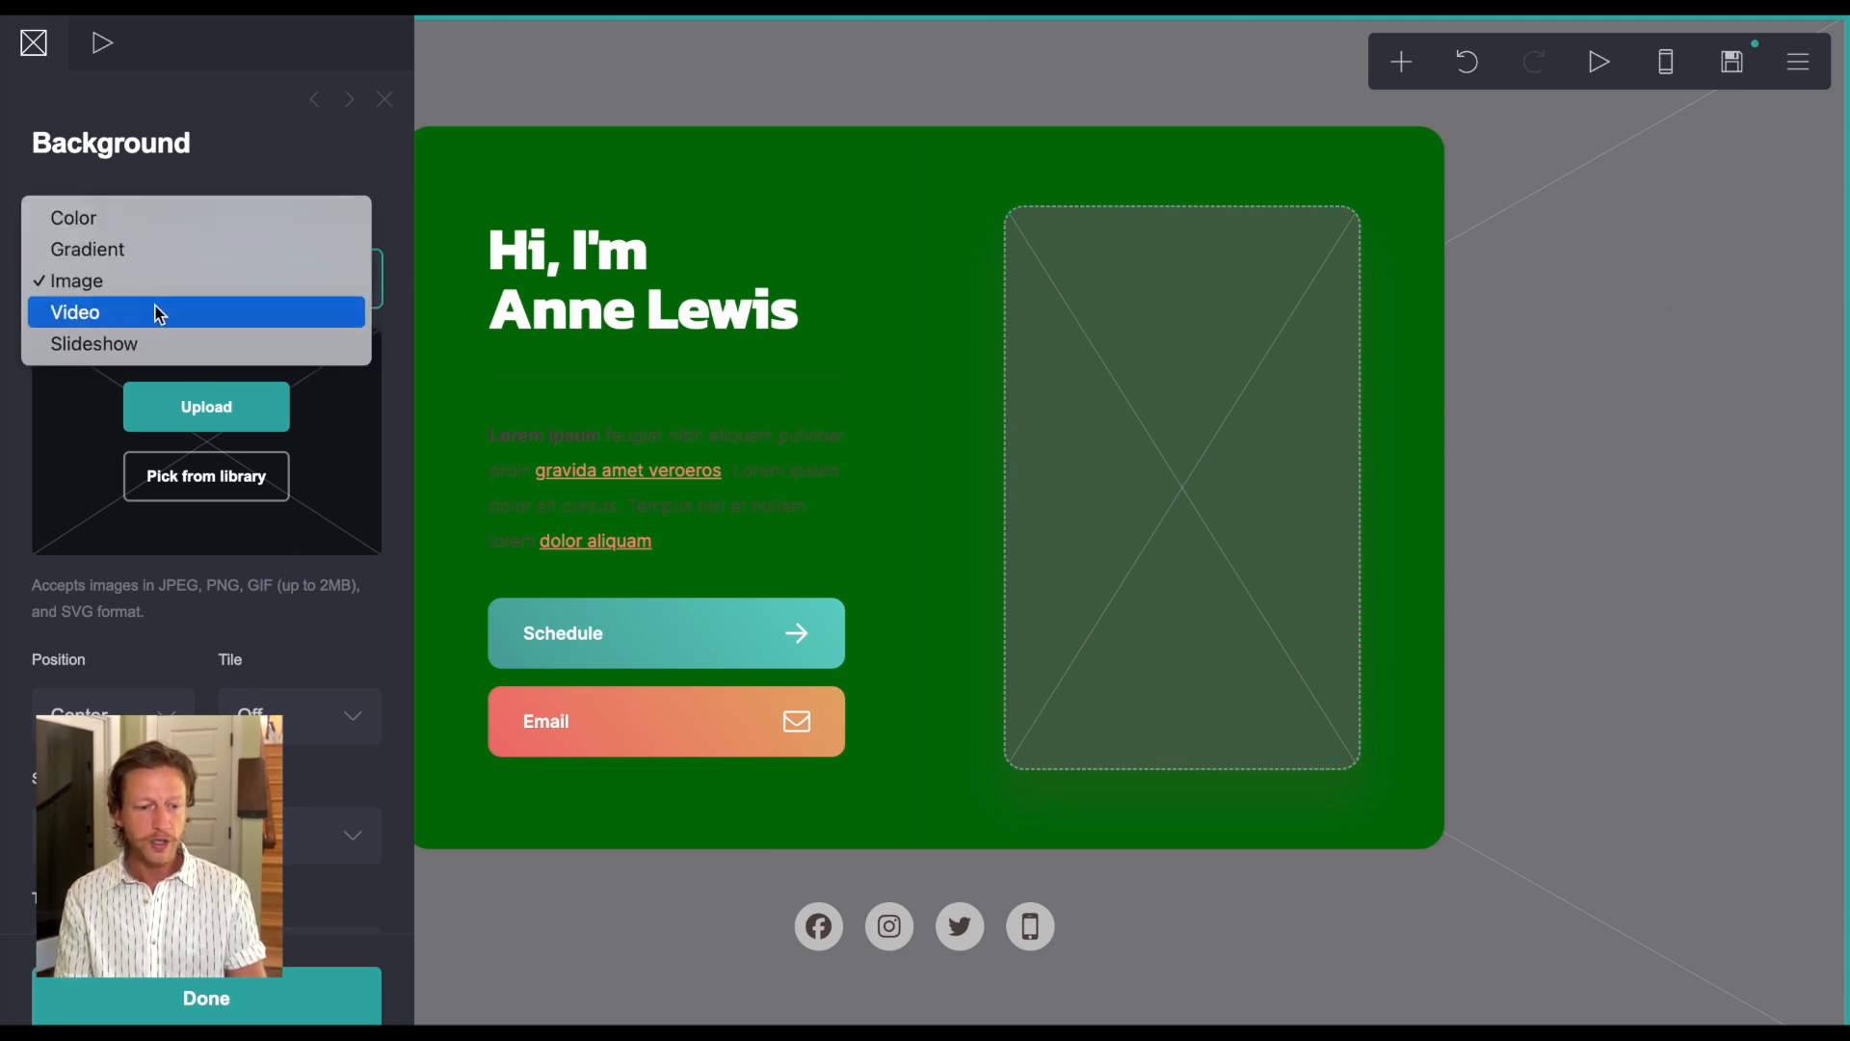
{"action": "left_click", "coordinate": [86, 253]}
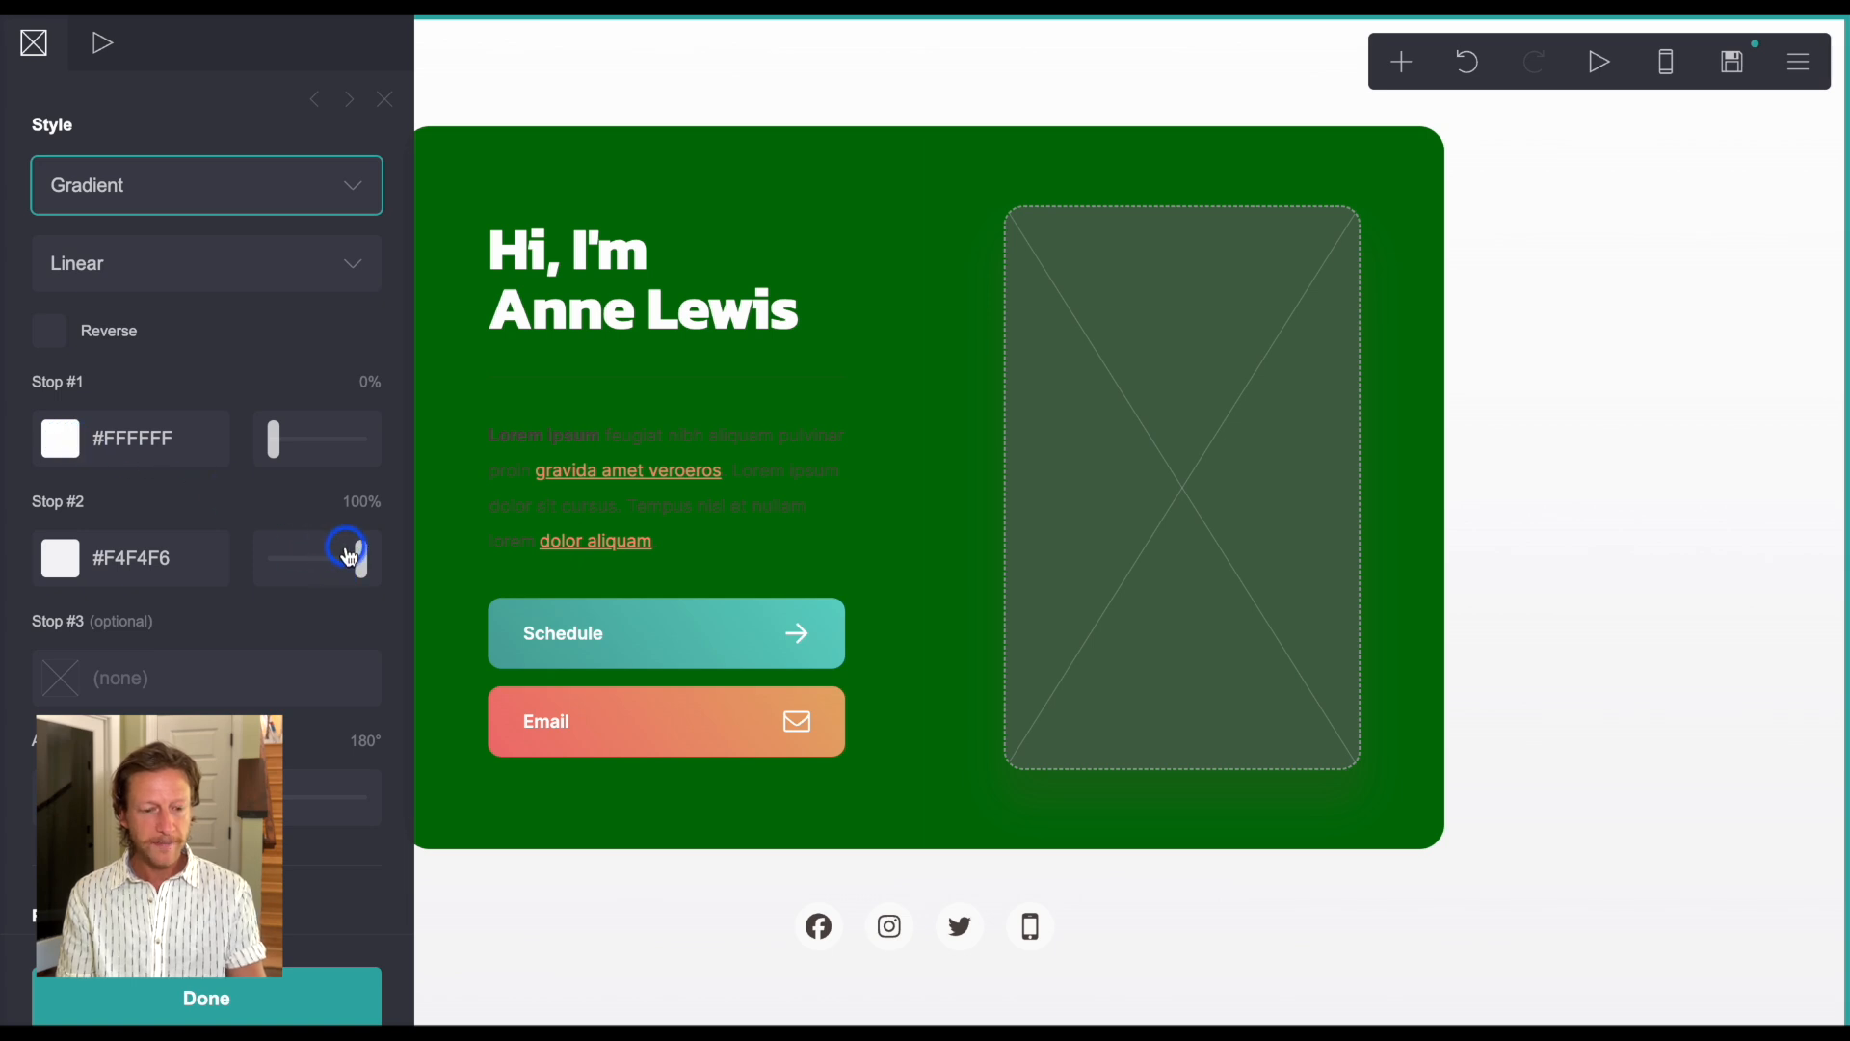
{"action": "left_click", "coordinate": [58, 556]}
{"action": "left_click_drag", "start_coordinate": [92, 614], "coordinate": [277, 694]}
{"action": "left_click", "coordinate": [1534, 530]}
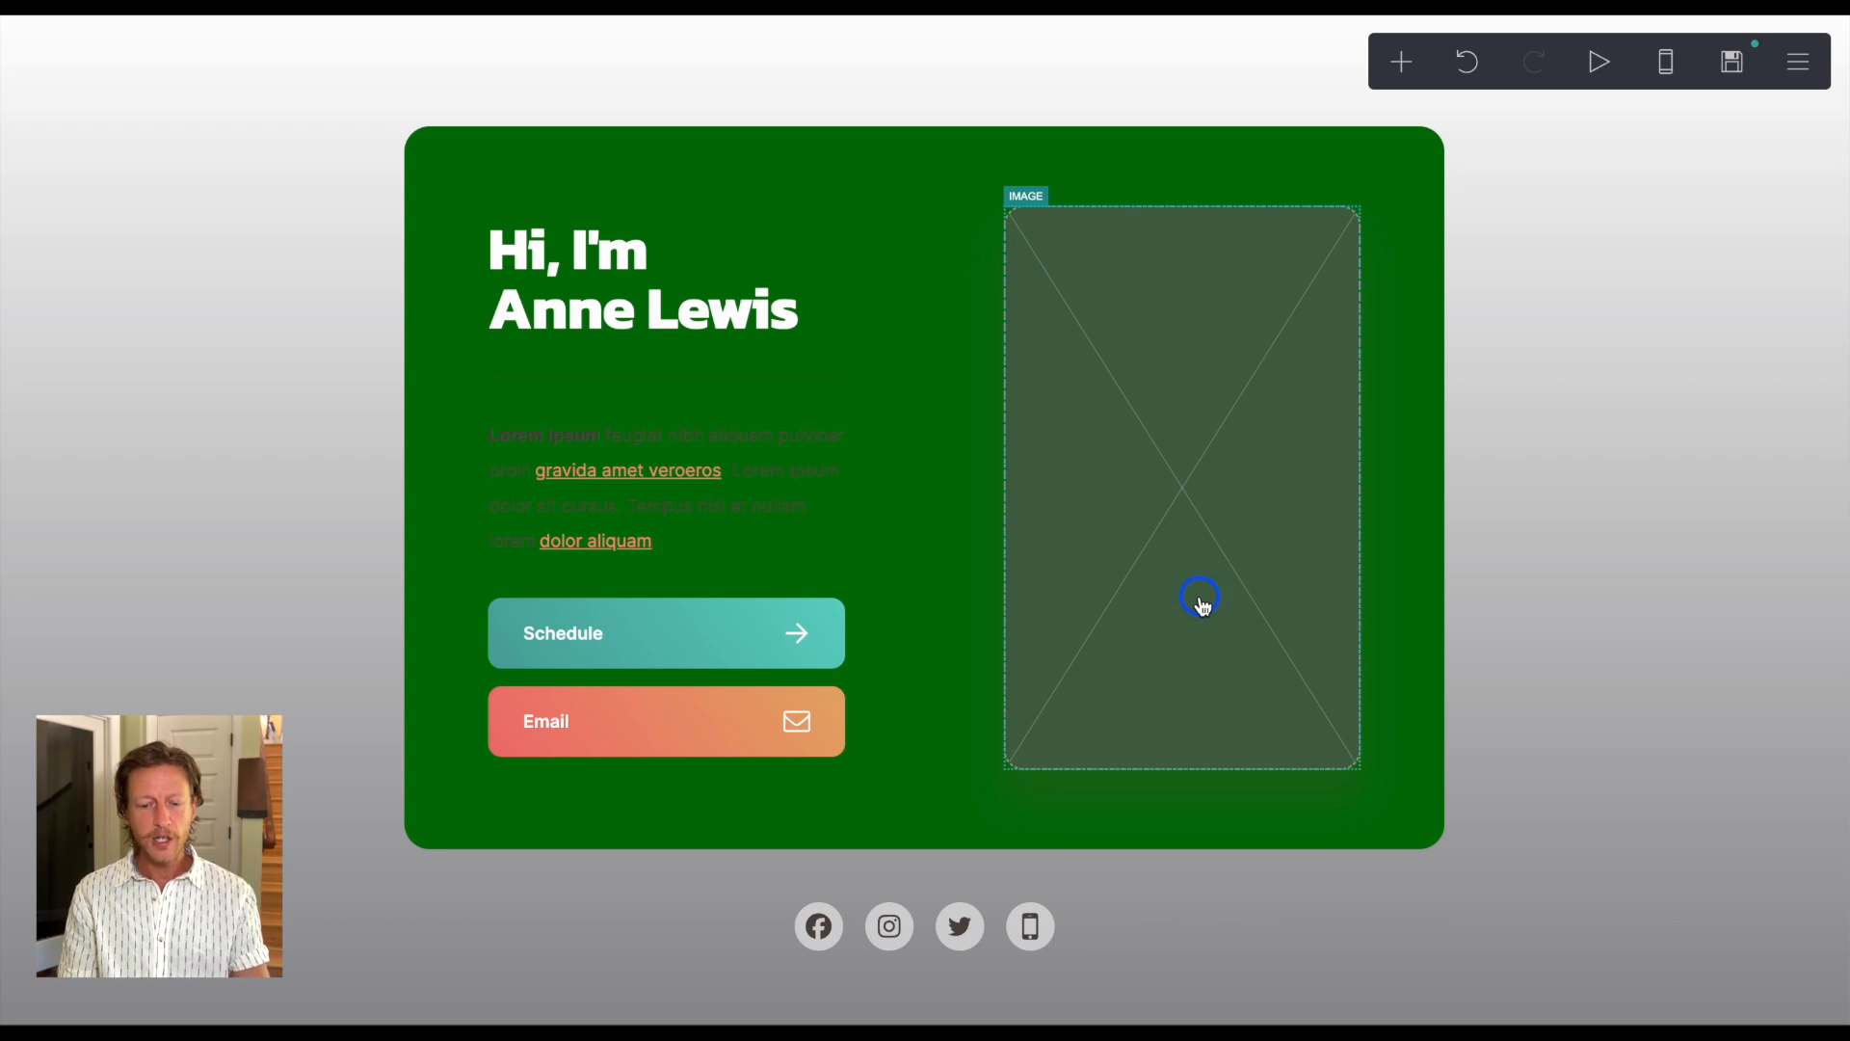
- Slightly reduce the height of the image placeholder beside the text in the green card
{"action": "left_click", "coordinate": [1192, 479]}
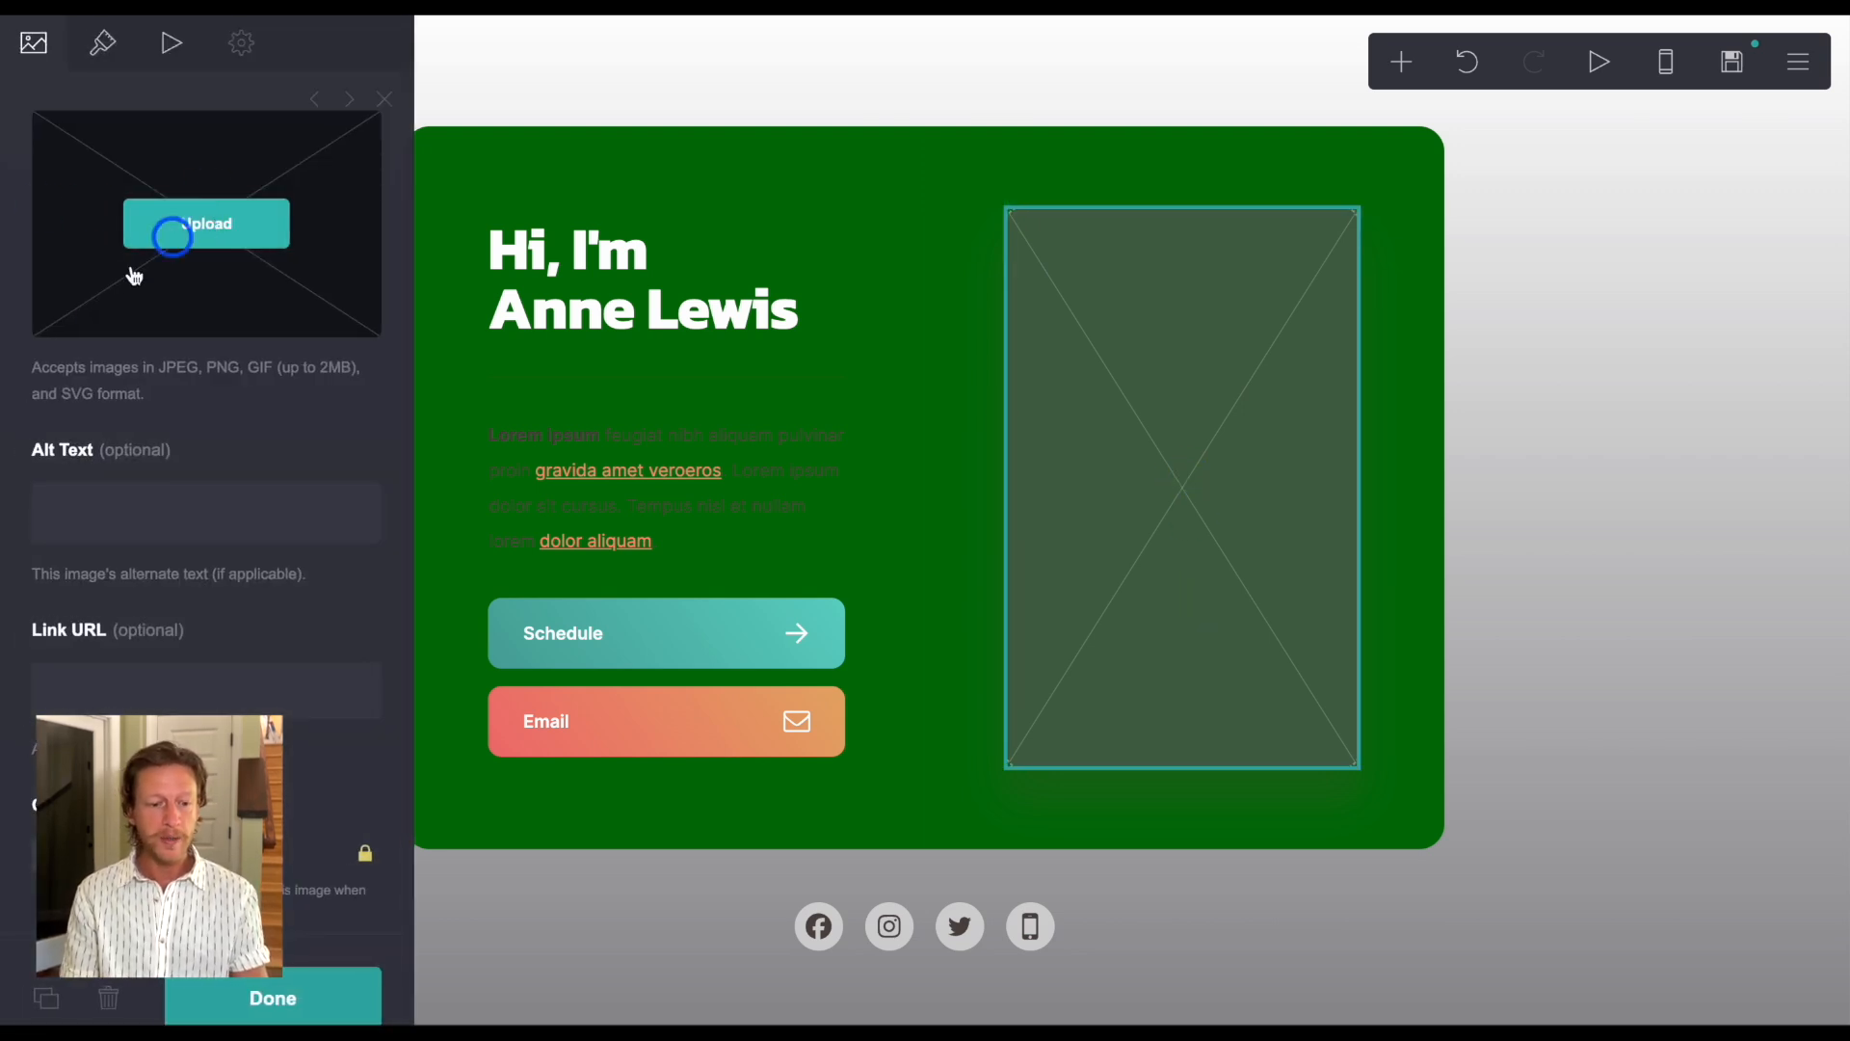
{"action": "left_click", "coordinate": [172, 518]}
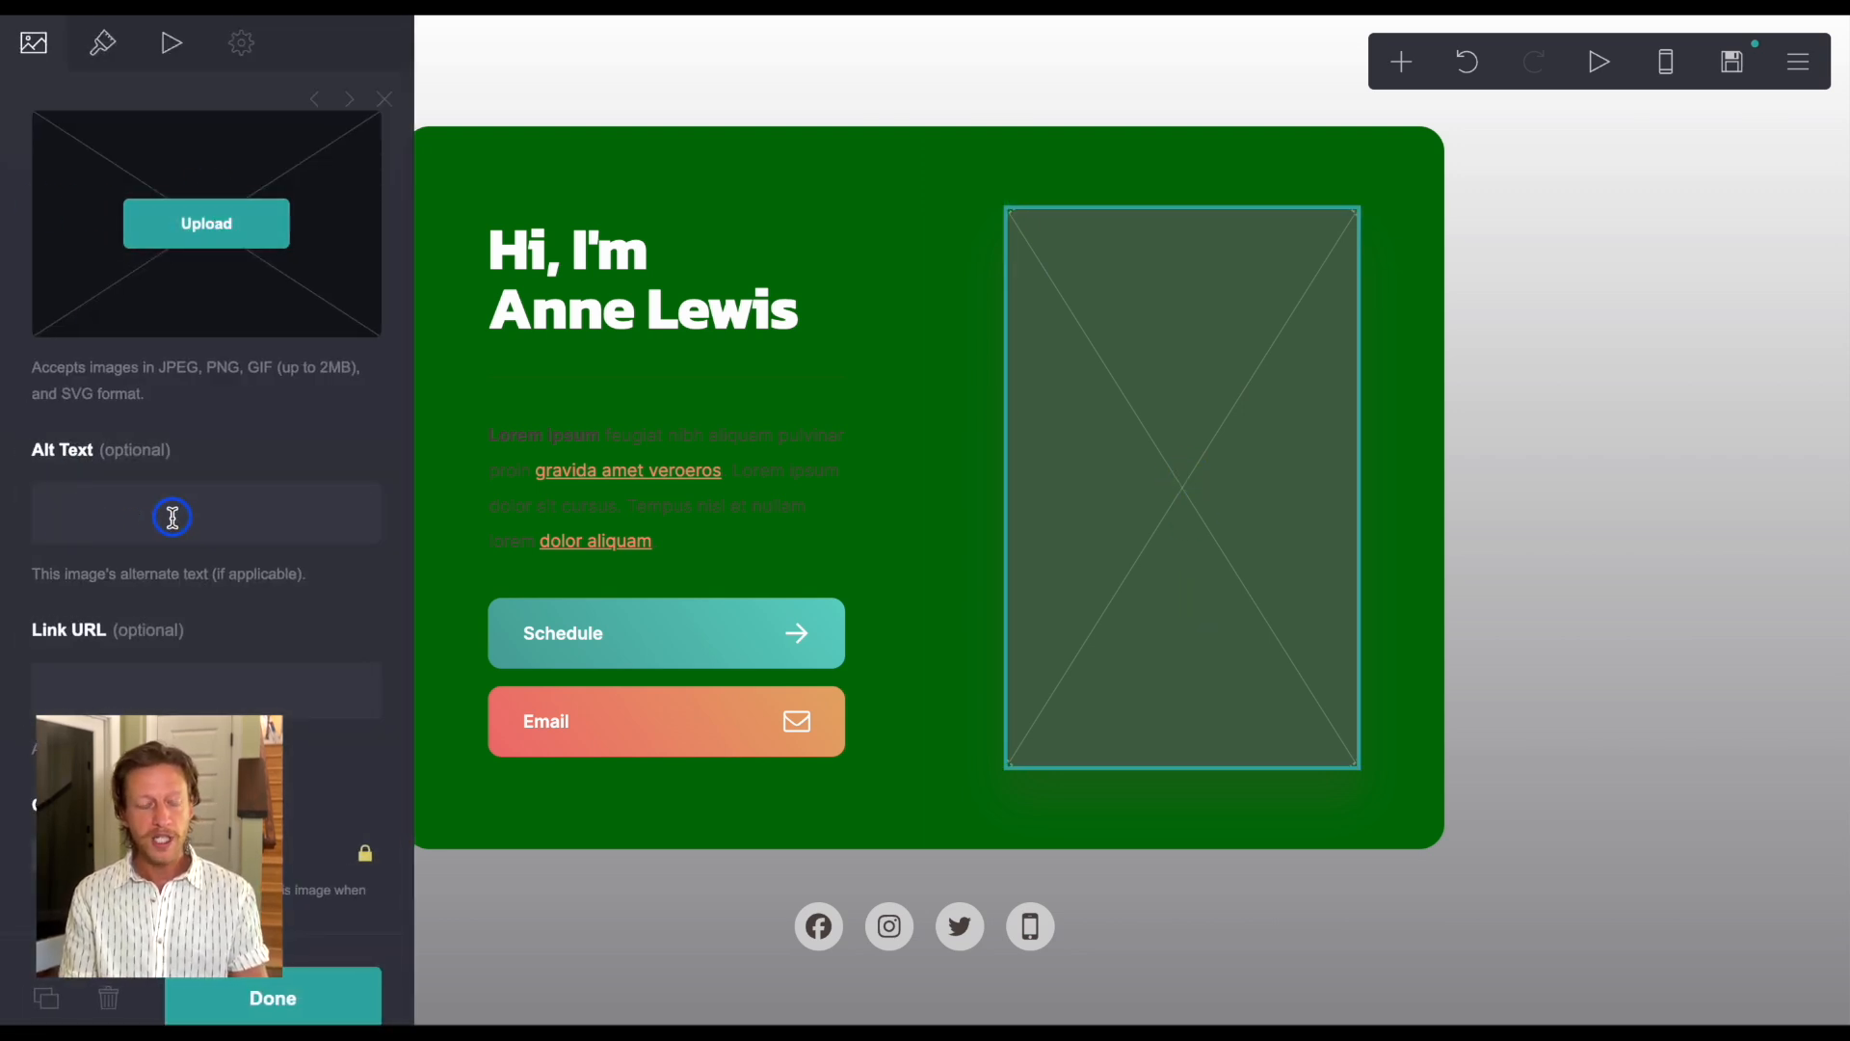
{"action": "left_click", "coordinate": [102, 59]}
{"action": "left_click", "coordinate": [310, 206]}
{"action": "mouse_move", "coordinate": [247, 340]}
{"action": "left_mouse_down"}
{"action": "mouse_move", "coordinate": [162, 345]}
{"action": "mouse_move", "coordinate": [248, 350]}
{"action": "mouse_move", "coordinate": [207, 350]}
{"action": "mouse_move", "coordinate": [233, 356]}
{"action": "left_mouse_up"}
{"action": "left_click", "coordinate": [1210, 529]}
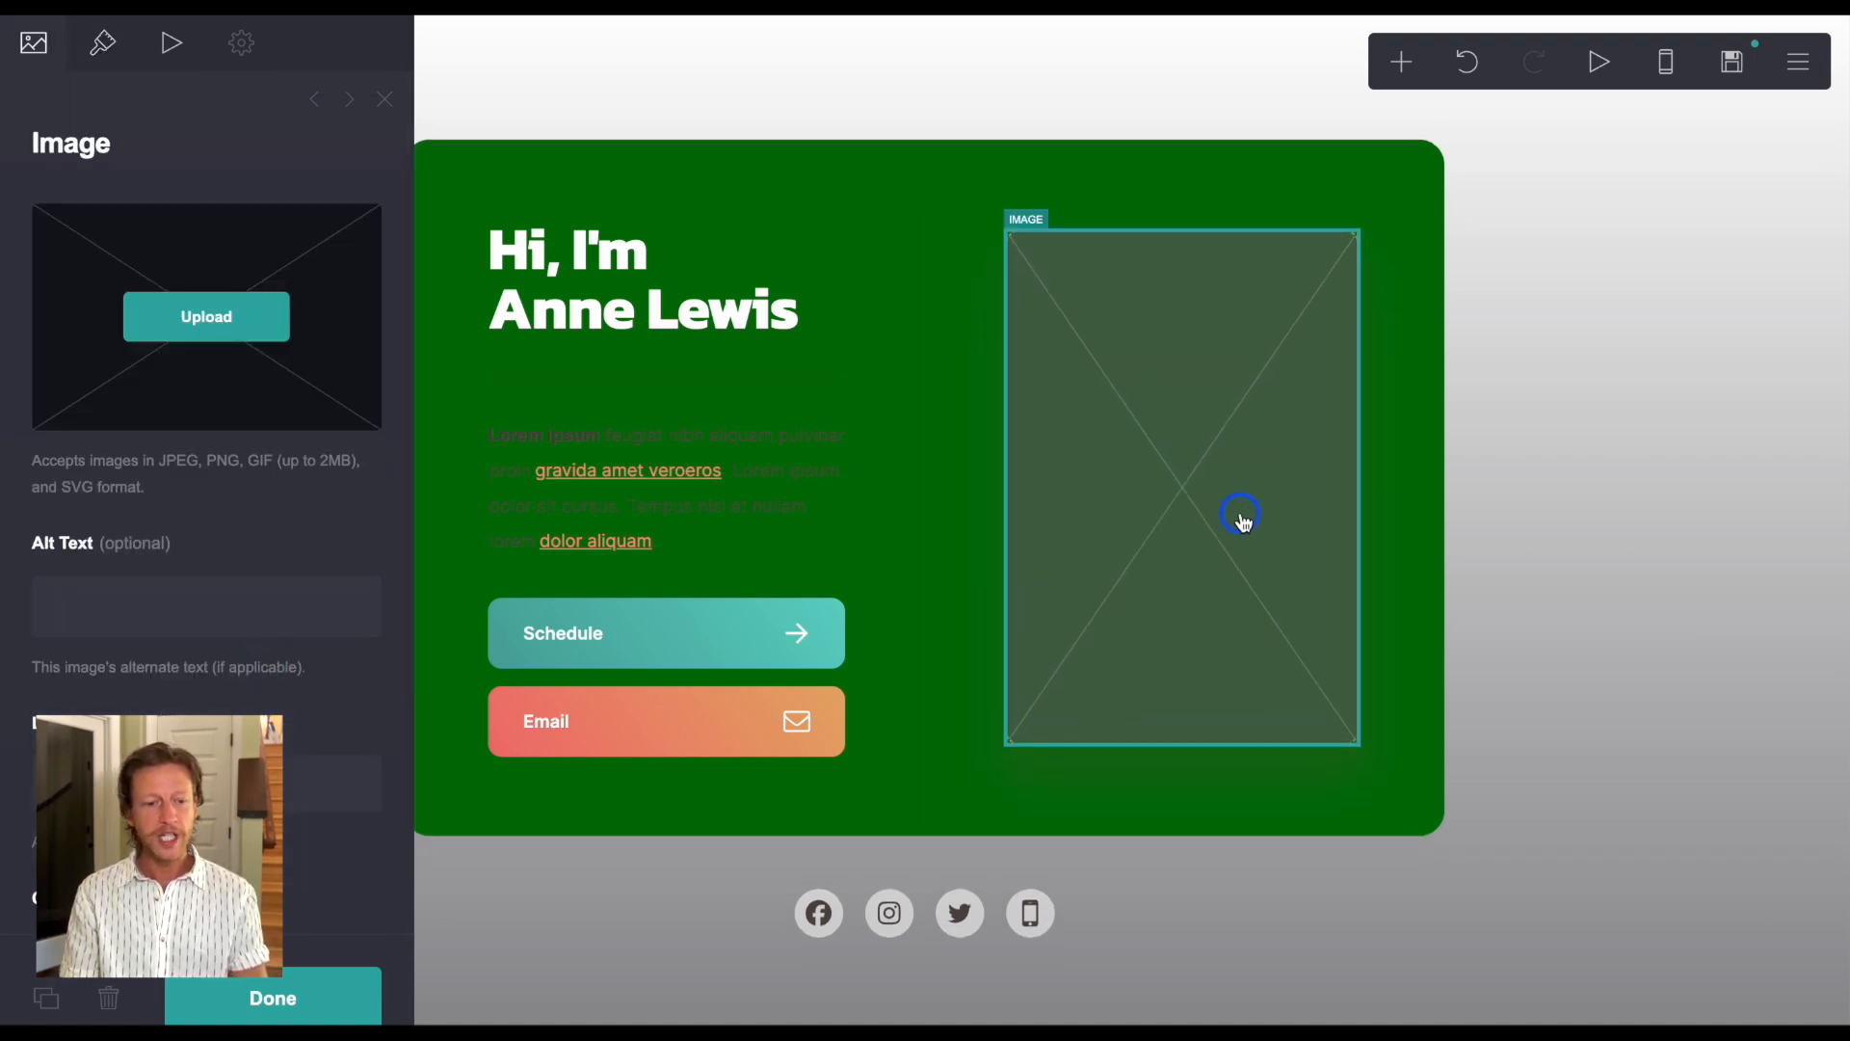
{"action": "left_click", "coordinate": [858, 85]}
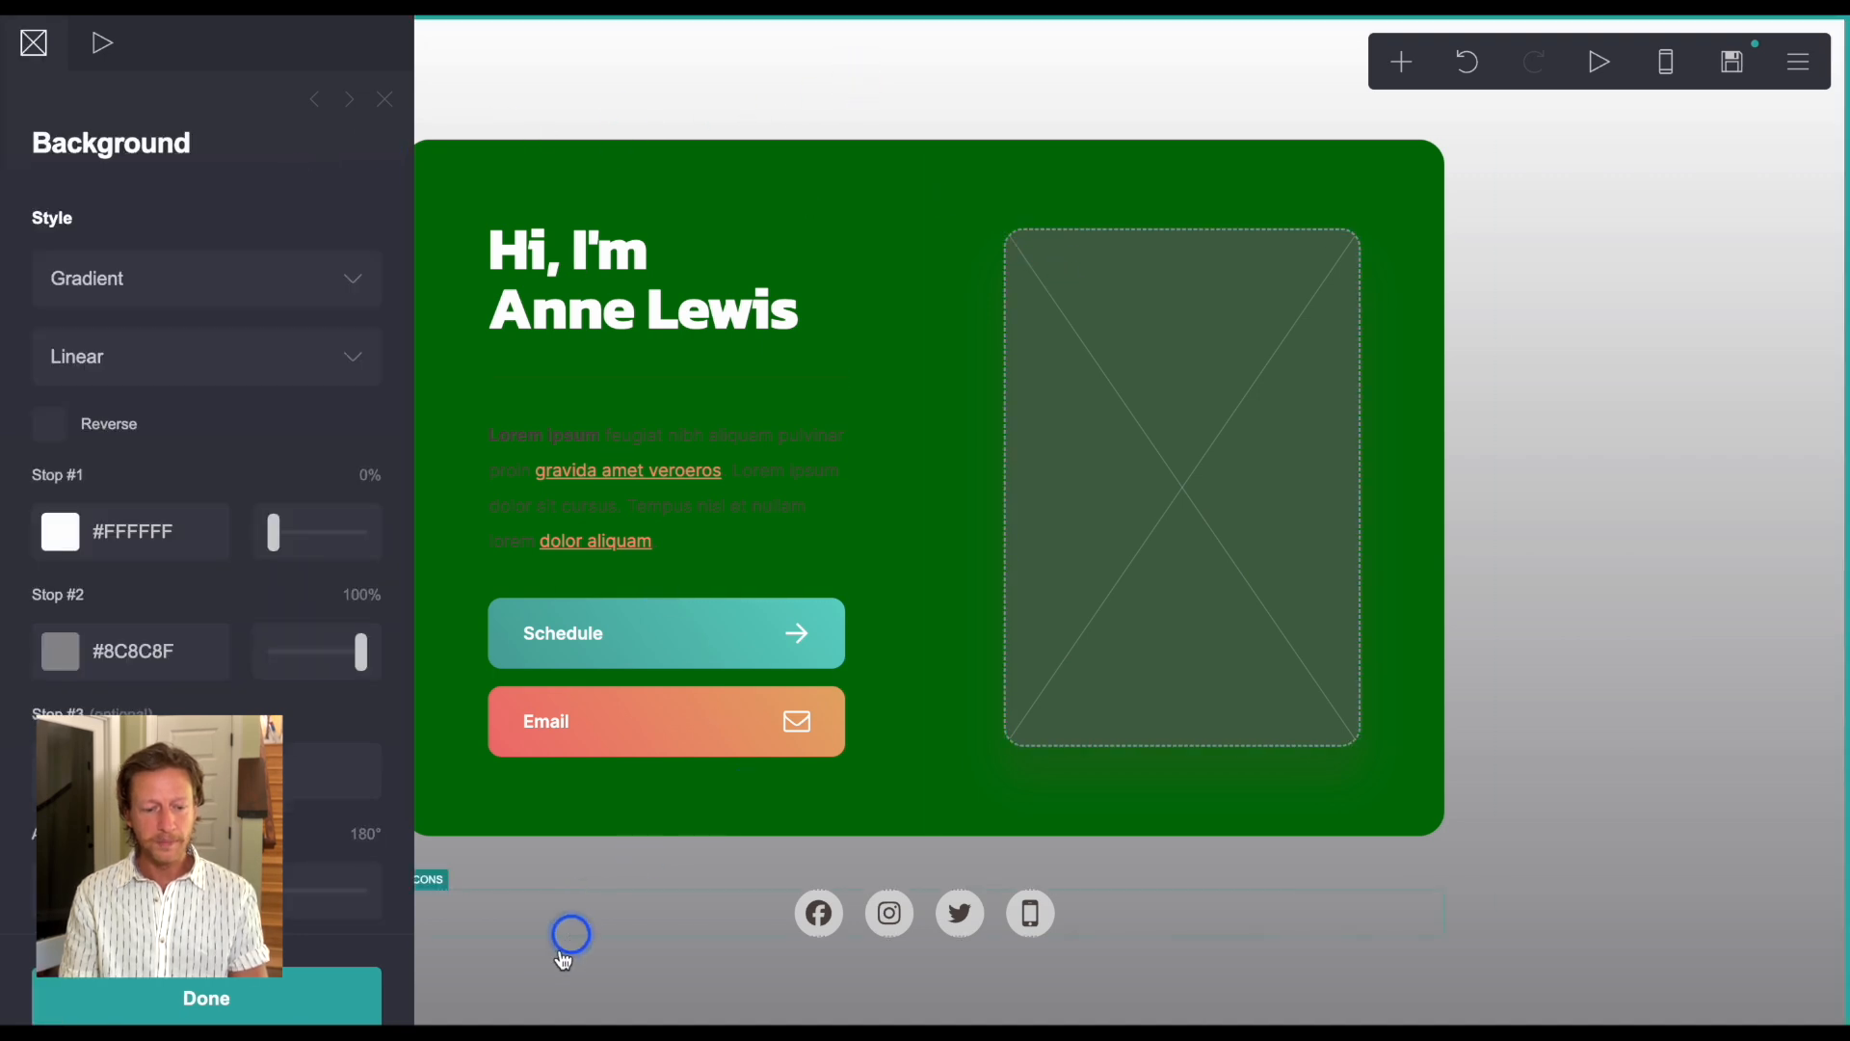
{"action": "left_click", "coordinate": [380, 977]}
{"action": "left_click", "coordinate": [1570, 644]}
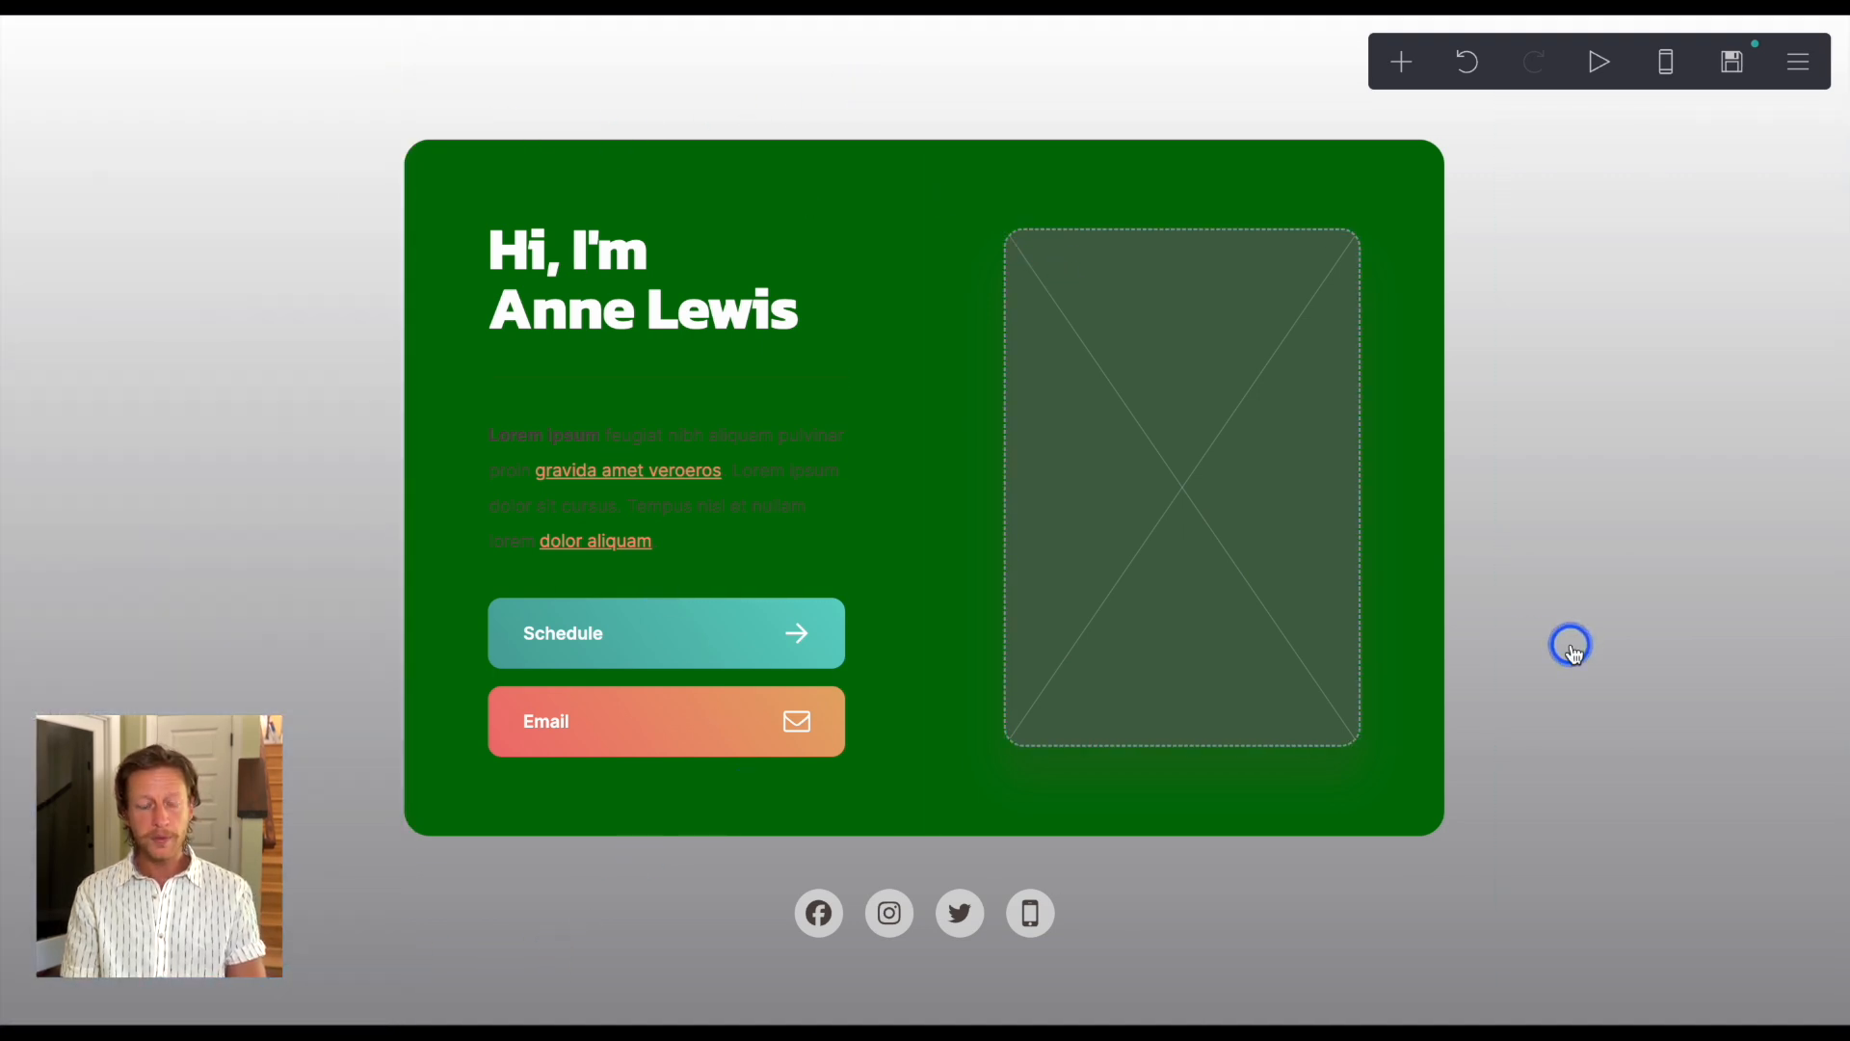
- Delete the Email button beneath the Schedule button in the card
{"action": "left_click", "coordinate": [606, 646]}
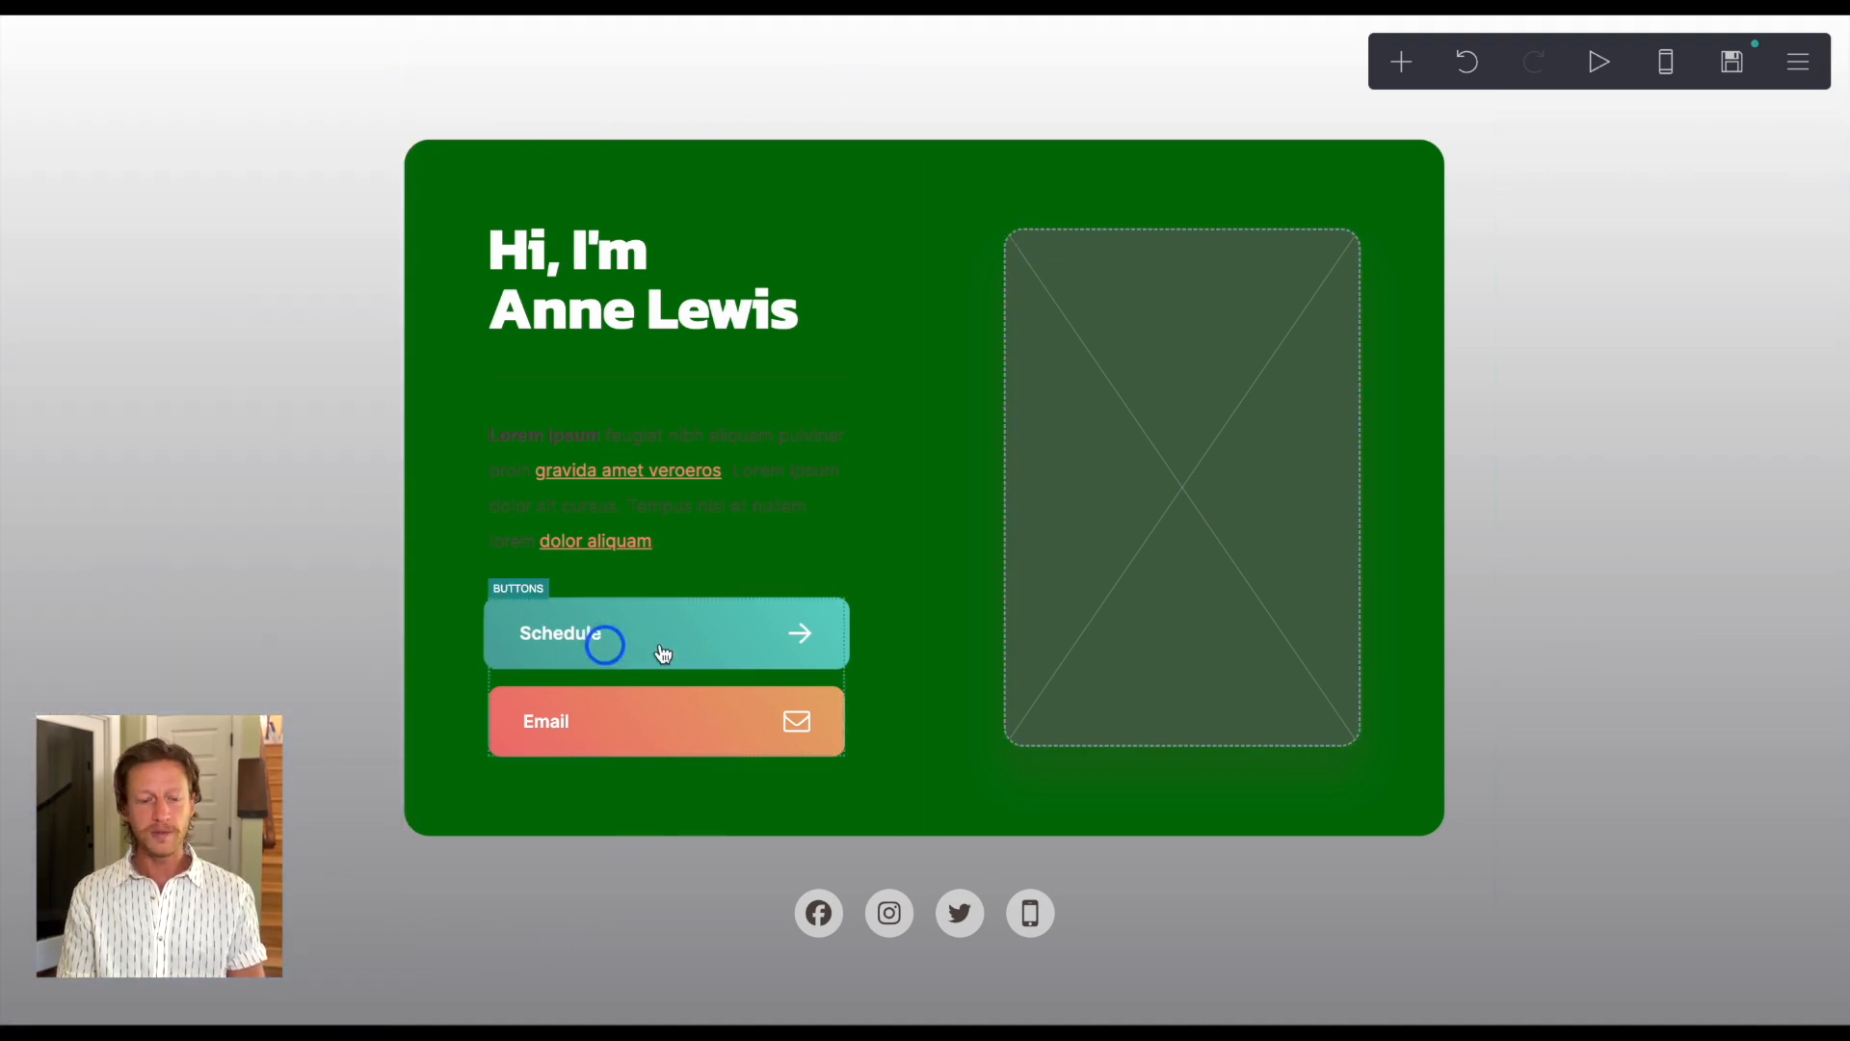
{"action": "left_click", "coordinate": [827, 732]}
{"action": "left_click", "coordinate": [351, 309]}
{"action": "scroll", "coordinate": [232, 680], "scroll_direction": "down", "scroll_amount": 10}
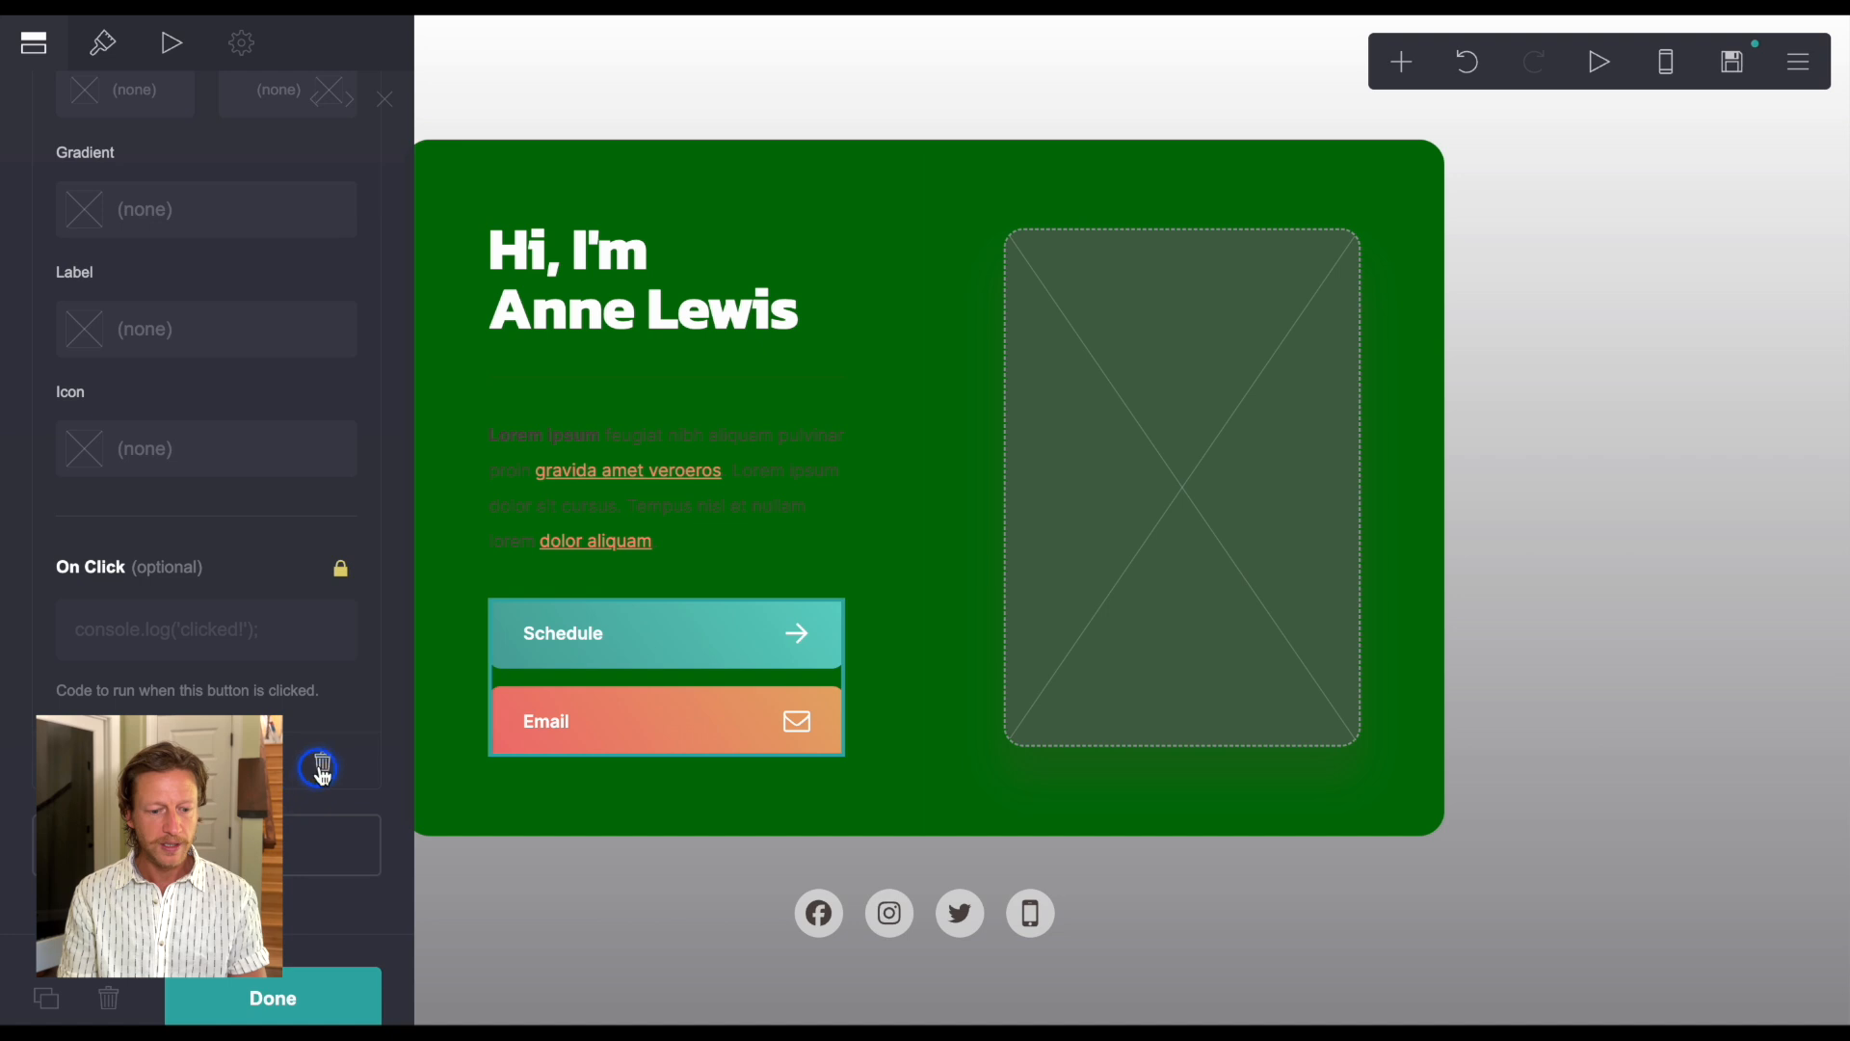
{"action": "left_click", "coordinate": [322, 766]}
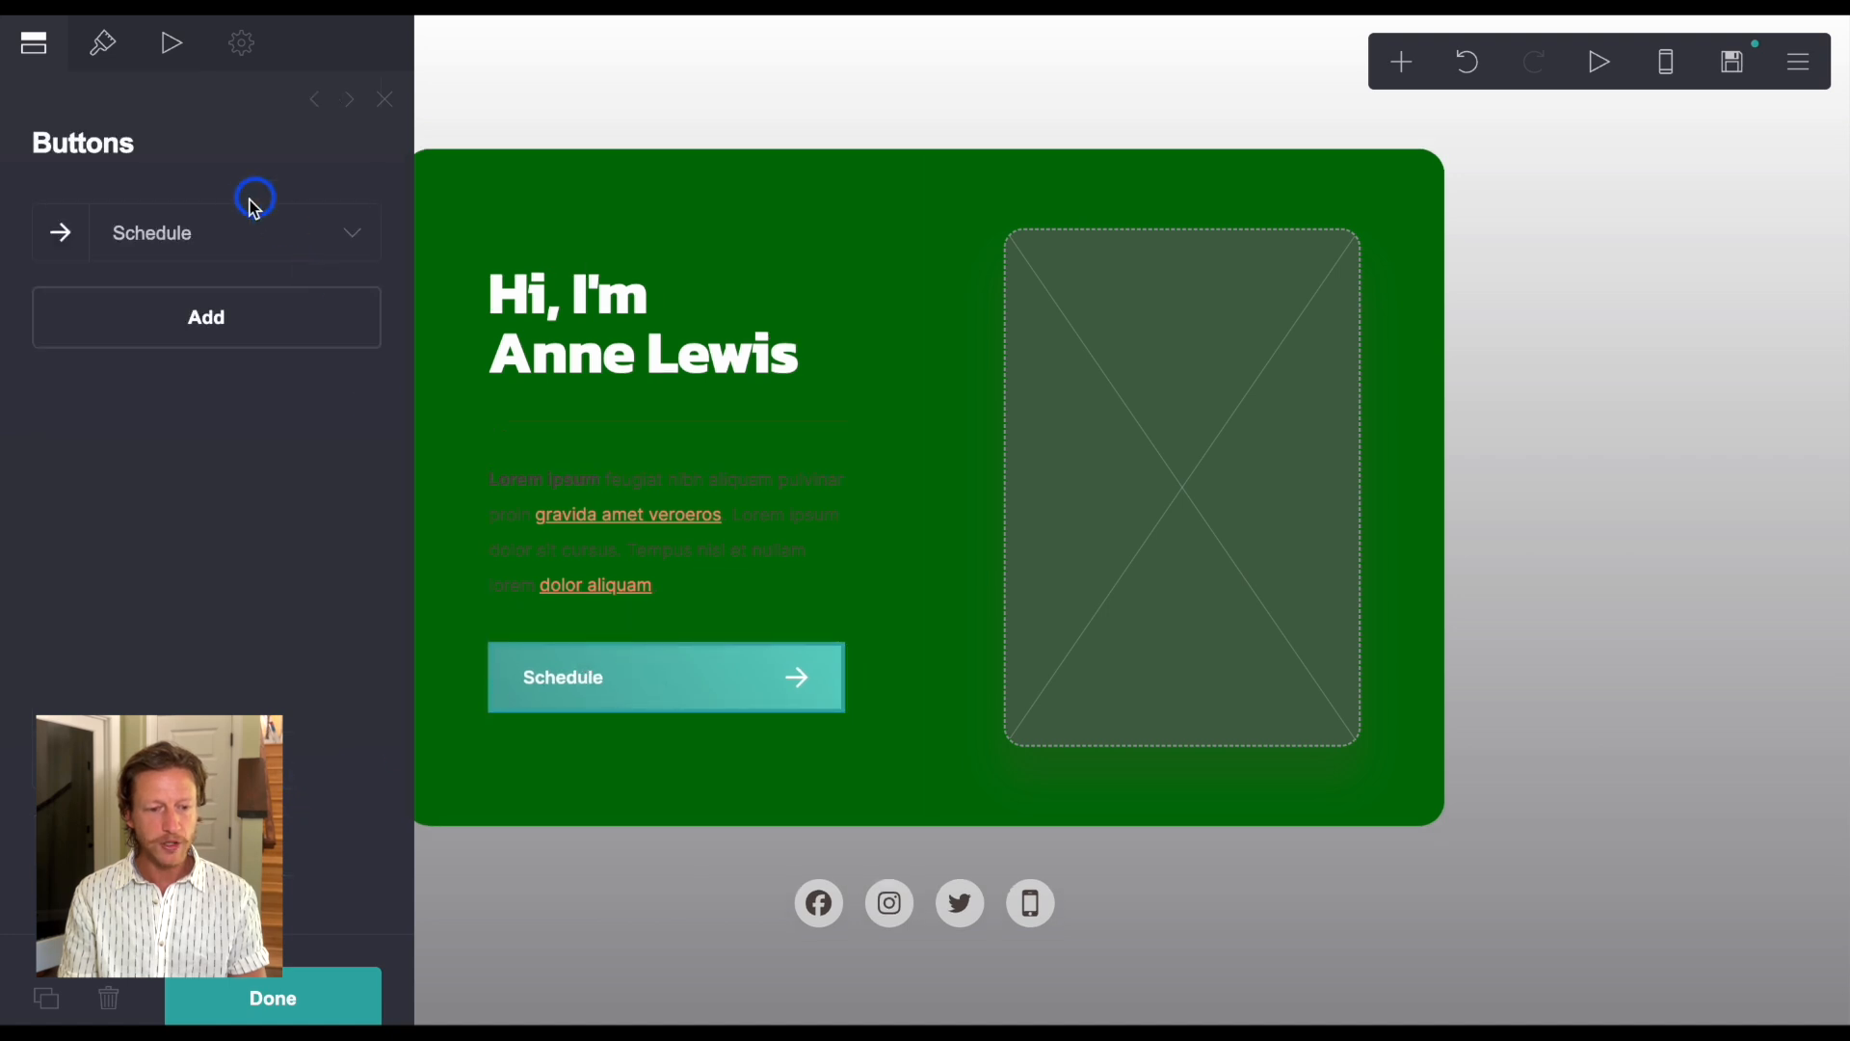
- Set the font size of the Schedule button's label to 1.875
{"action": "left_click", "coordinate": [101, 48]}
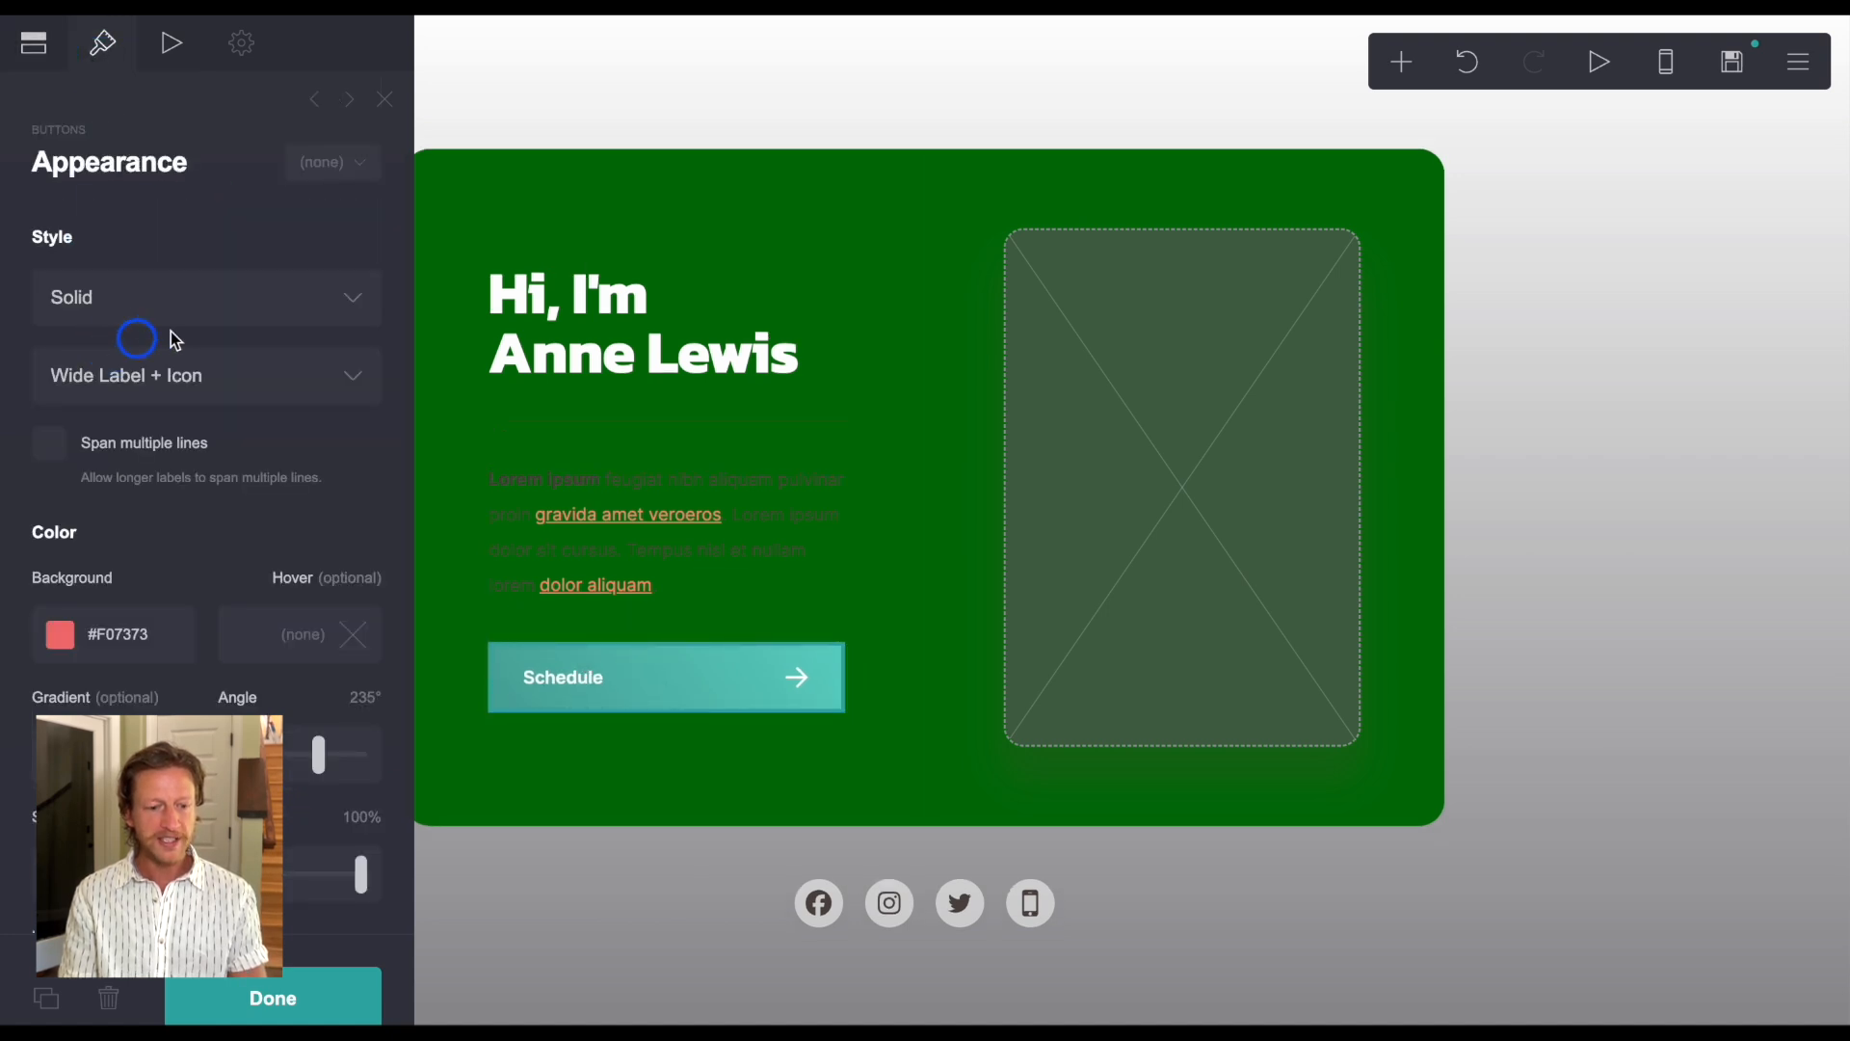
{"action": "scroll", "coordinate": [255, 538], "scroll_direction": "down", "scroll_amount": 3}
{"action": "scroll", "coordinate": [255, 537], "scroll_direction": "down", "scroll_amount": 3}
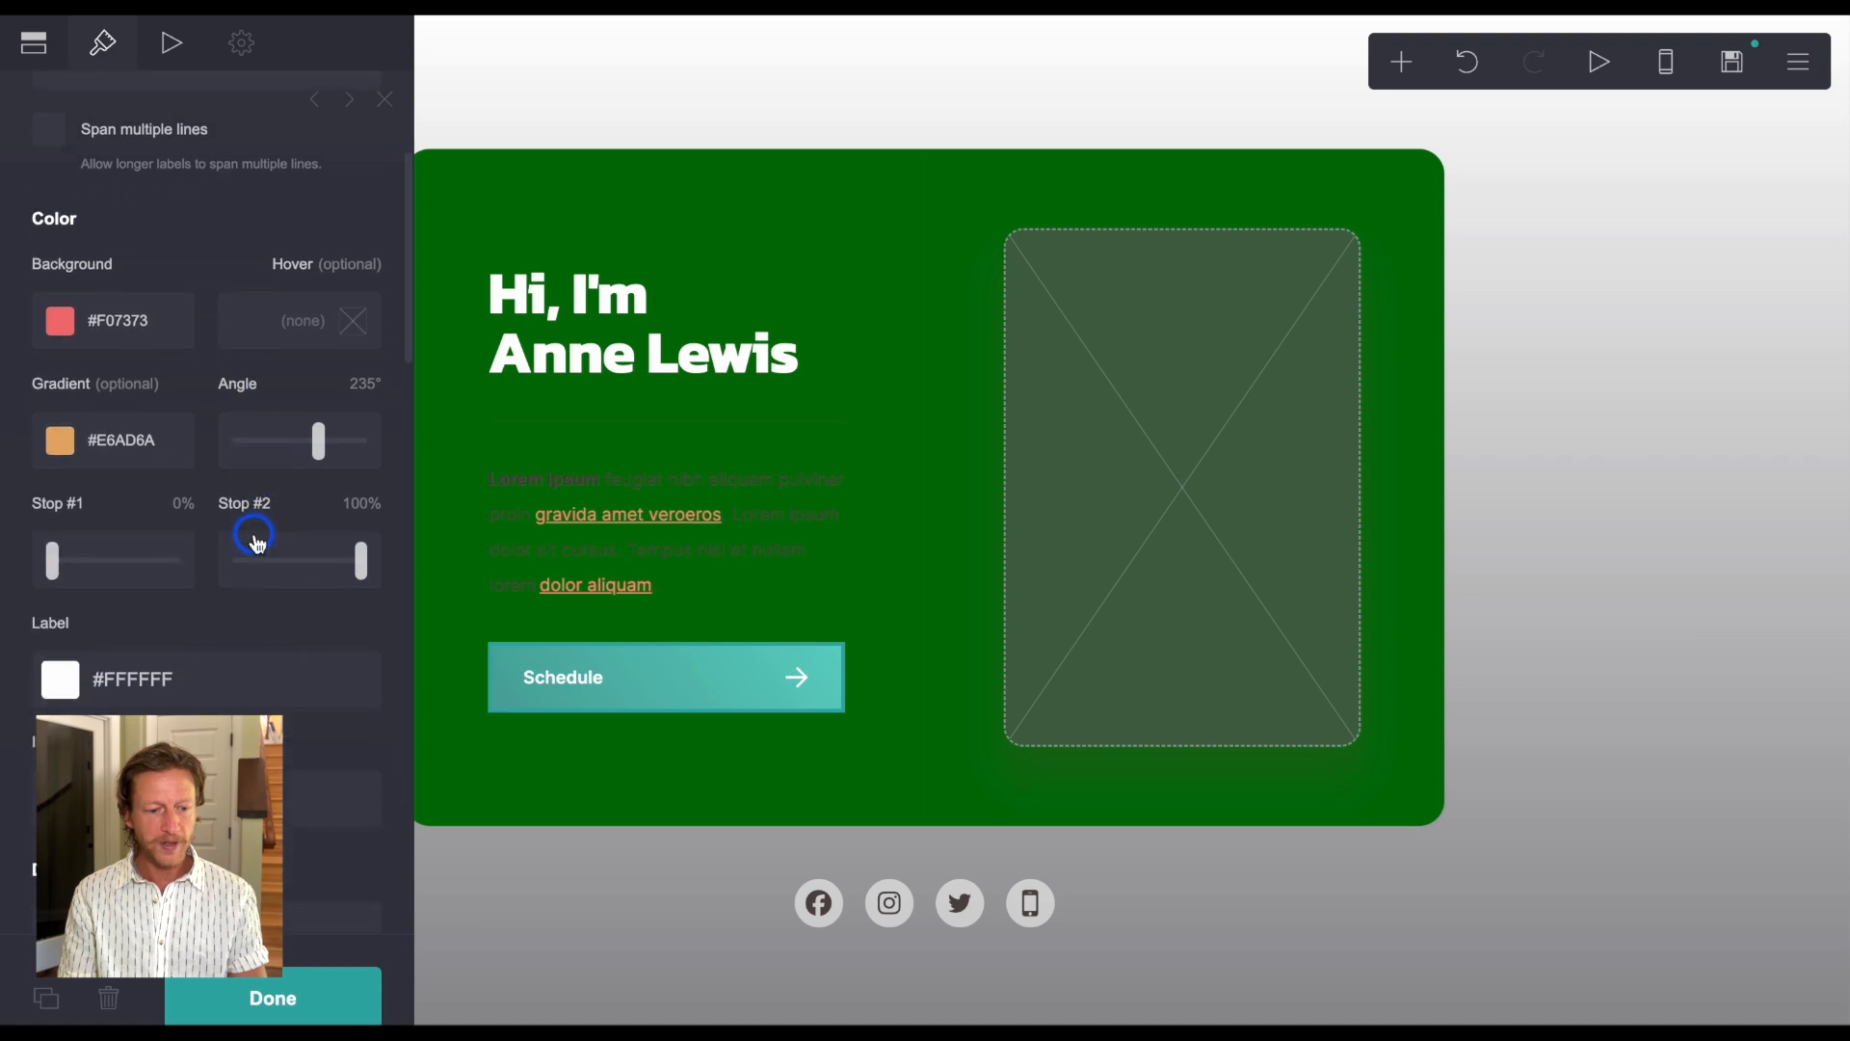
{"action": "scroll", "coordinate": [256, 538], "scroll_direction": "down", "scroll_amount": 5}
{"action": "left_click_drag", "start_coordinate": [90, 393], "coordinate": [166, 407]}
- Change the Schedule button's label to "Schedule Now"
{"action": "left_click", "coordinate": [34, 43]}
{"action": "double_click", "coordinate": [181, 357]}
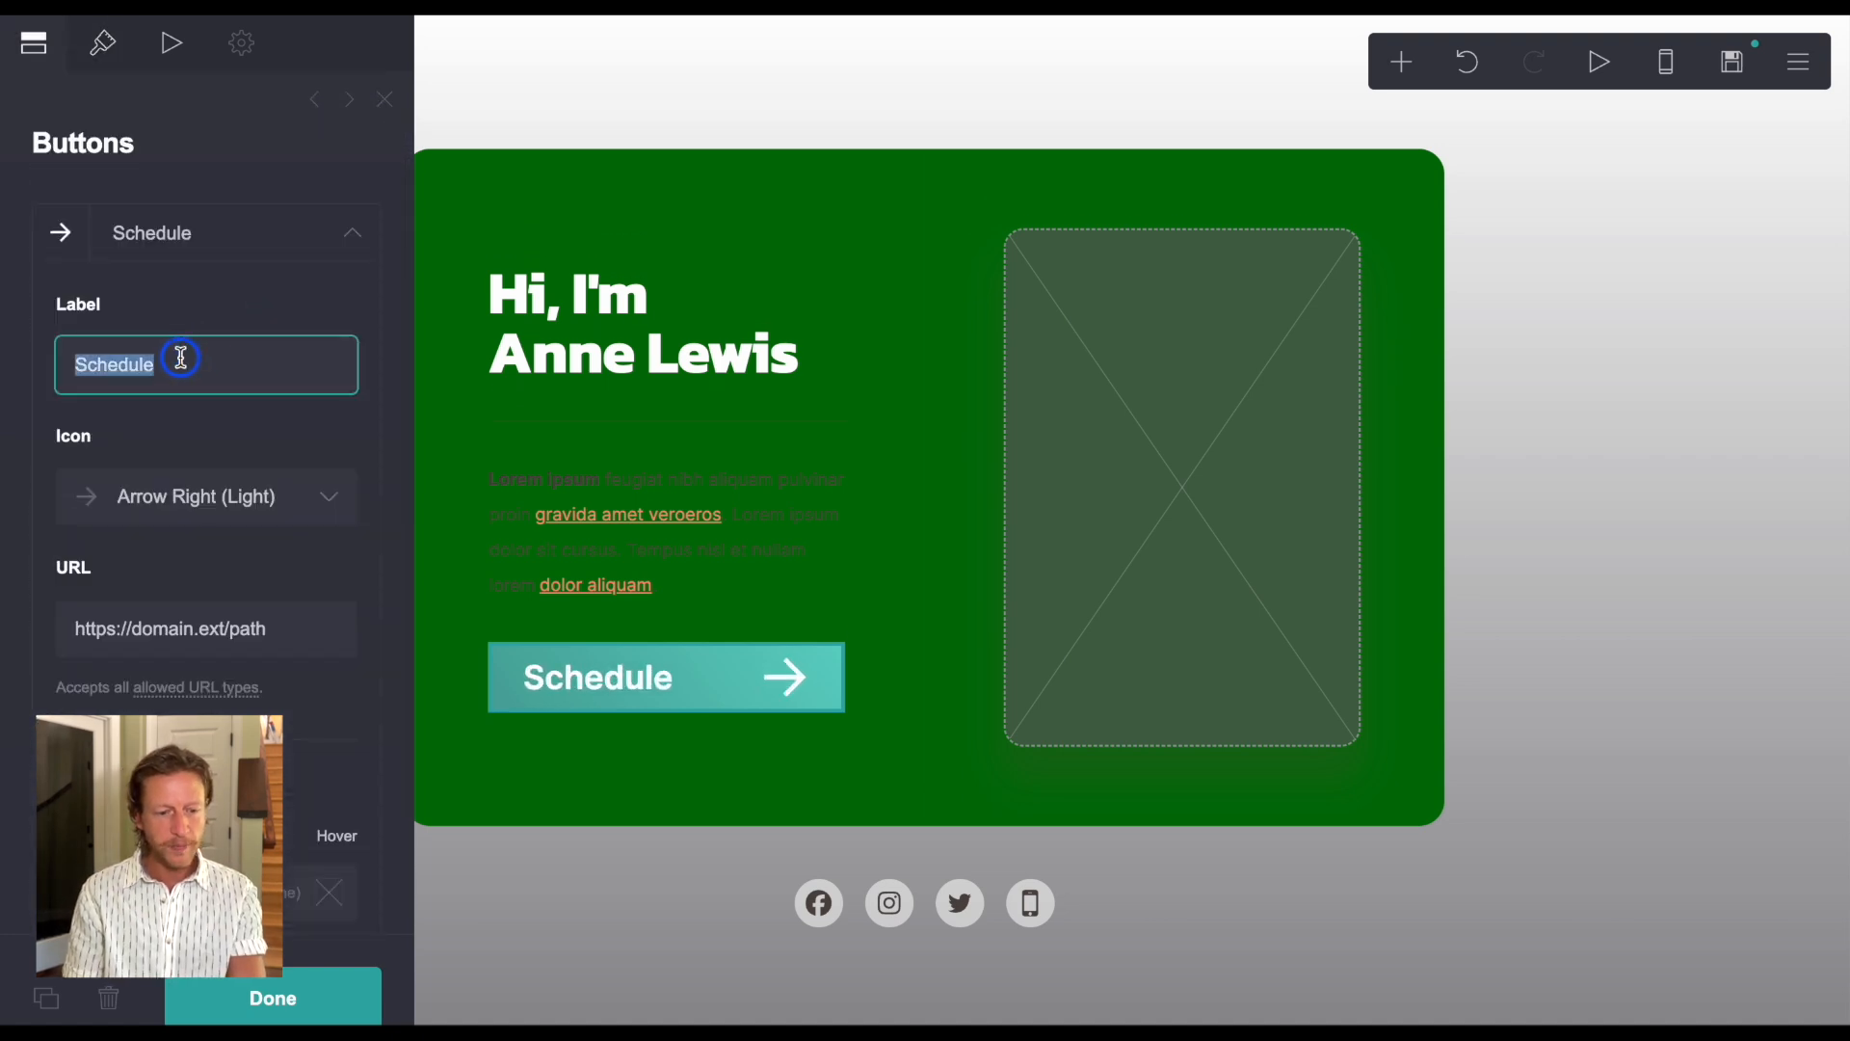
{"action": "type", "text": "Sched"}
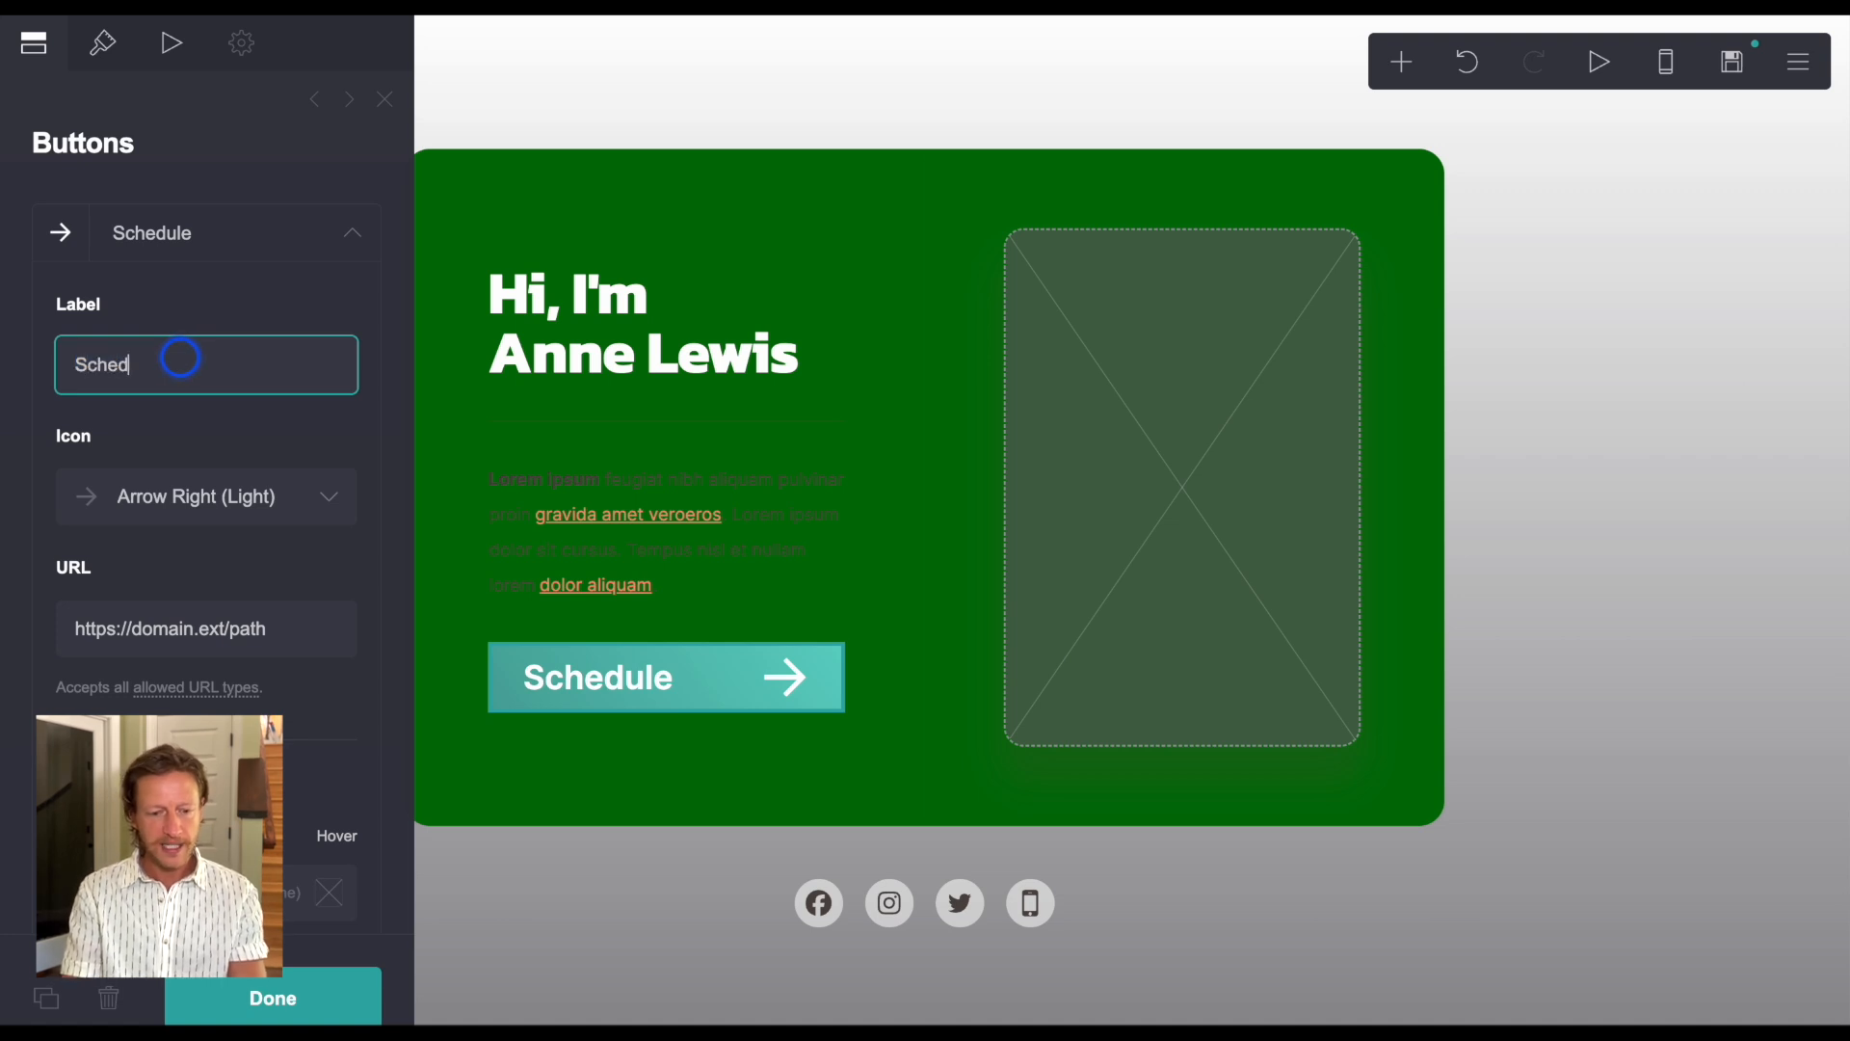
{"action": "type", "text": "ule Now"}
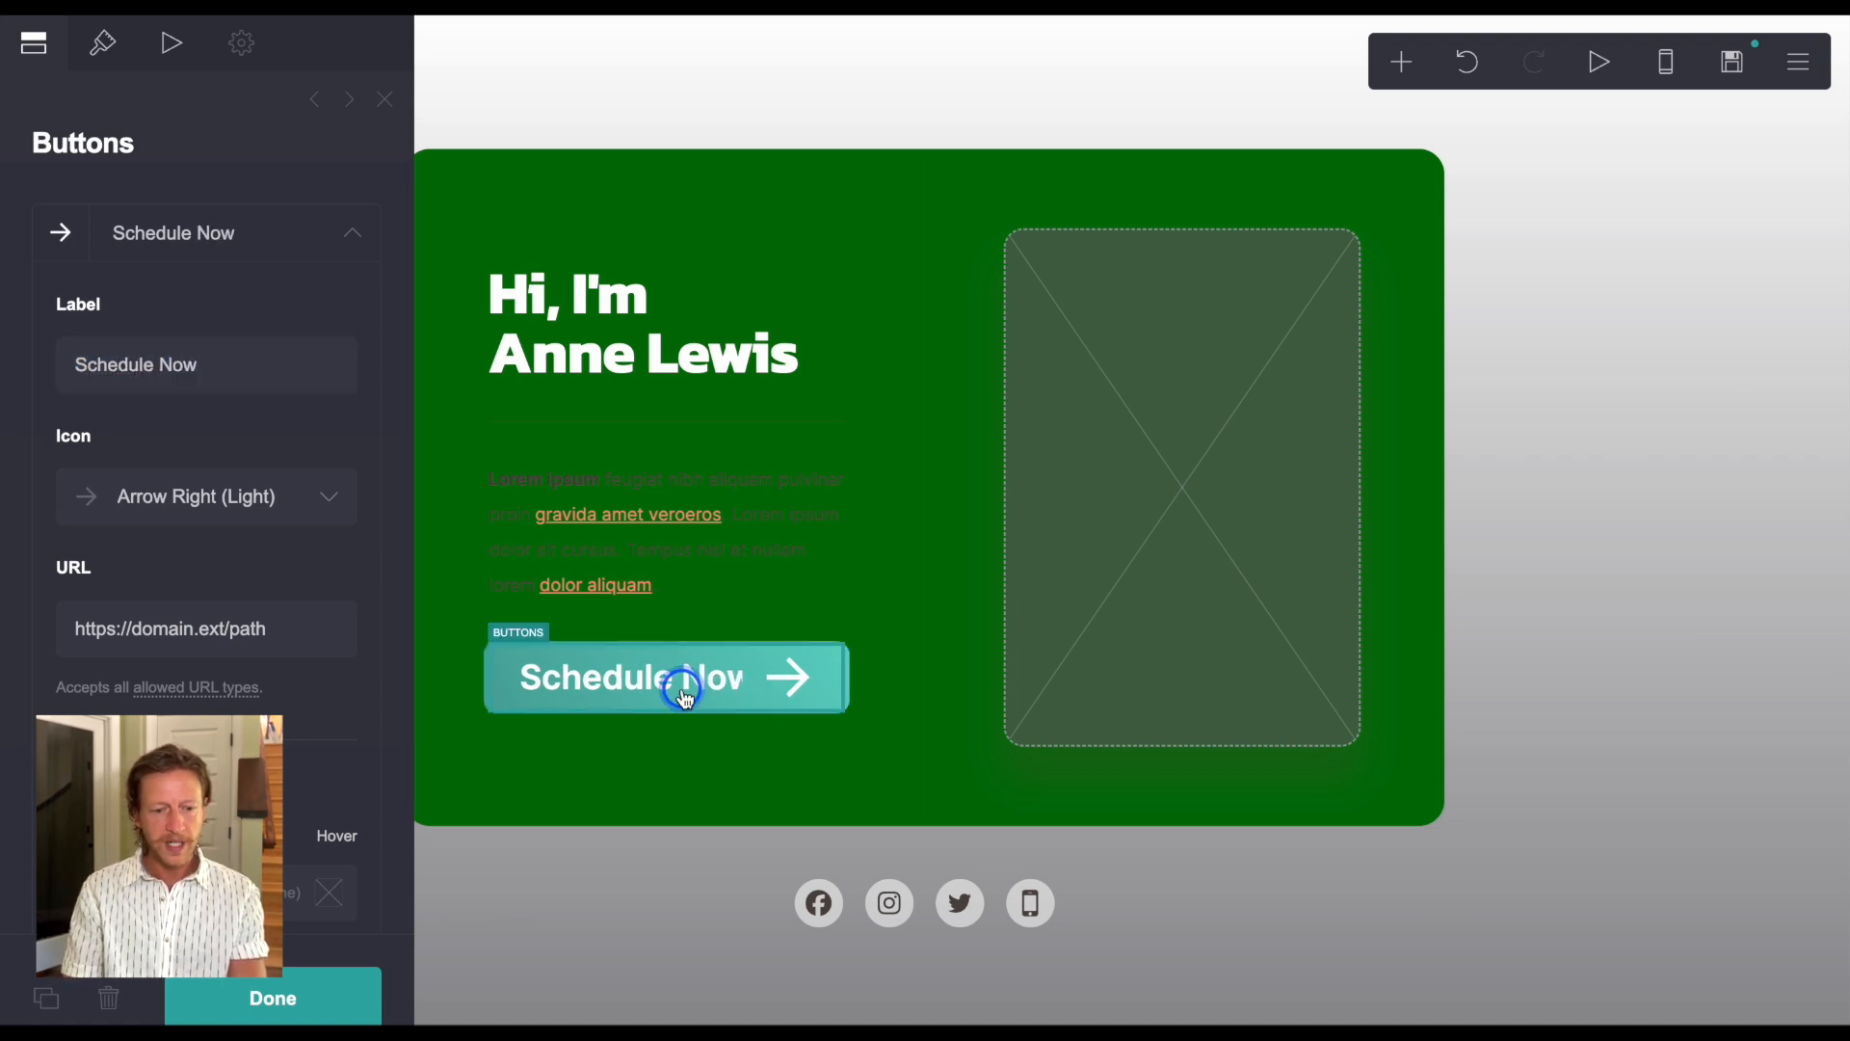
- Reduce the font size of the "Schedule Now" button so its whole label fits beside the arrow icon
{"action": "left_click", "coordinate": [103, 43]}
{"action": "scroll", "coordinate": [214, 590], "scroll_direction": "down", "scroll_amount": 10}
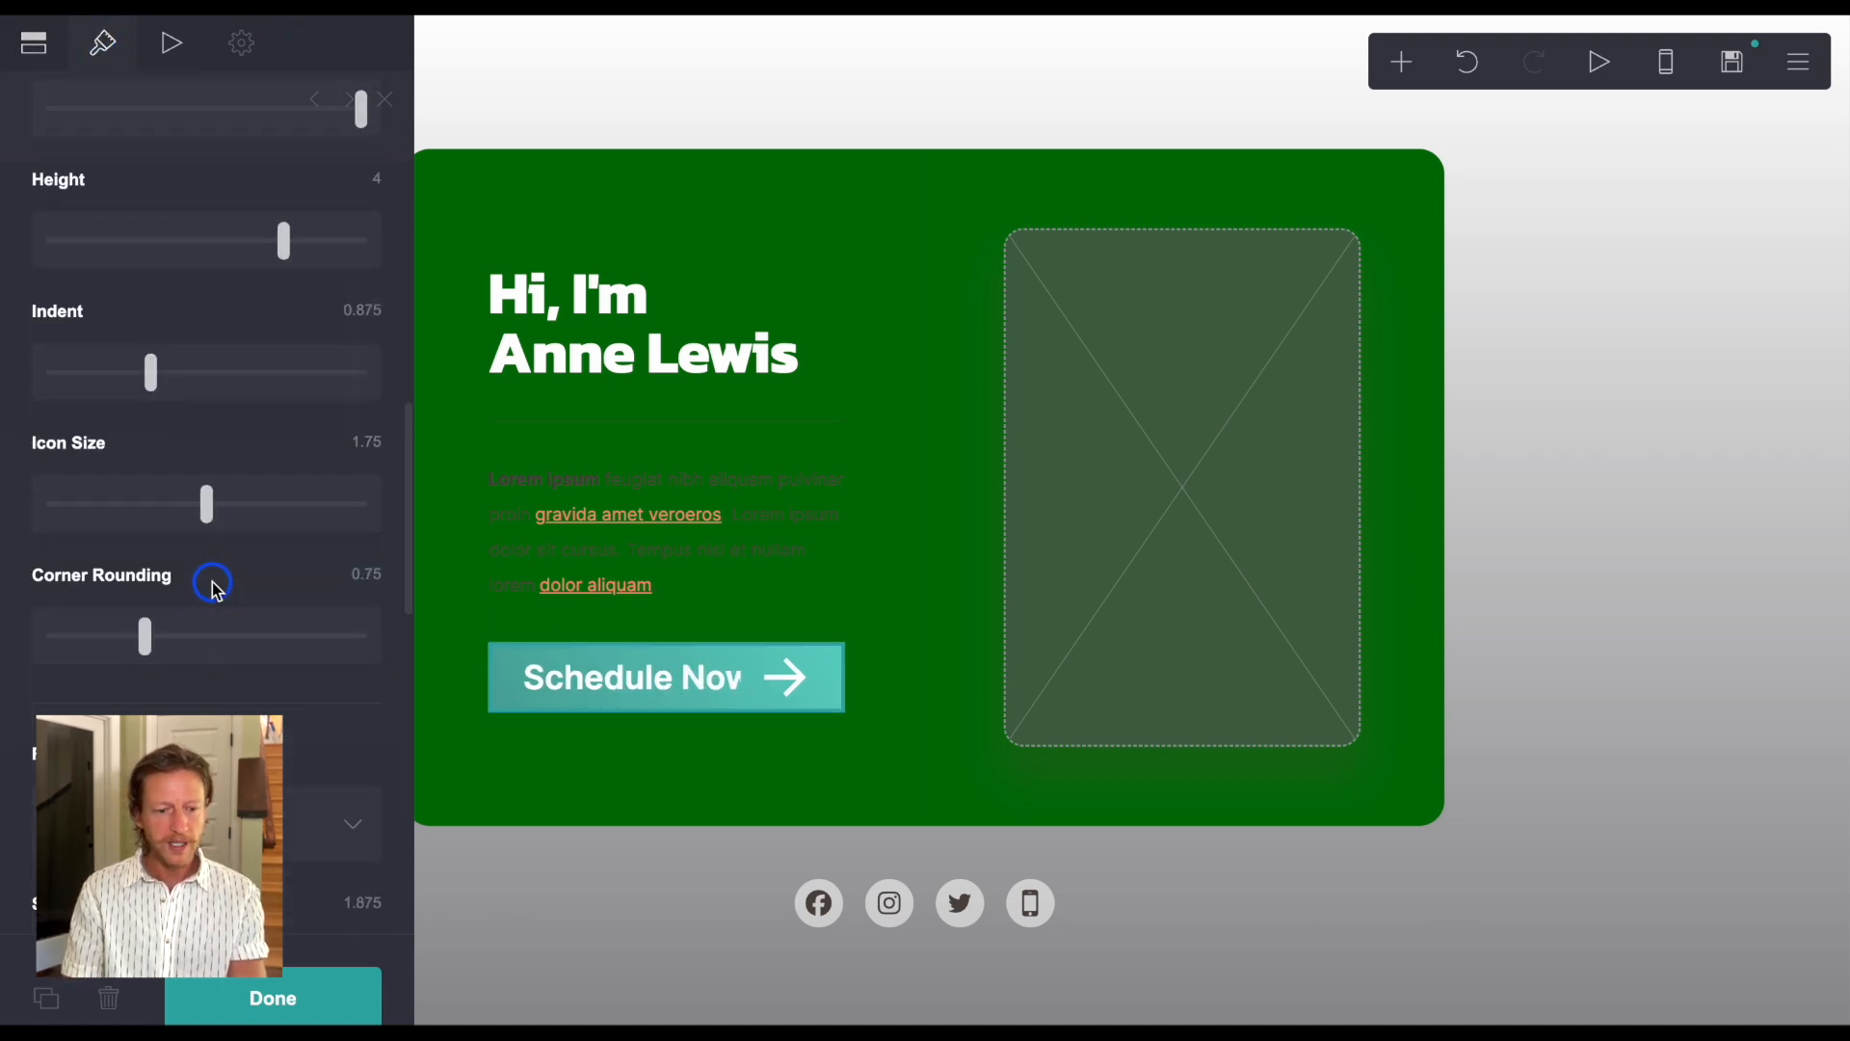
{"action": "scroll", "coordinate": [214, 590], "scroll_direction": "up", "scroll_amount": 5}
{"action": "scroll", "coordinate": [261, 446], "scroll_direction": "down", "scroll_amount": 7}
{"action": "scroll", "coordinate": [207, 640], "scroll_direction": "down", "scroll_amount": 1}
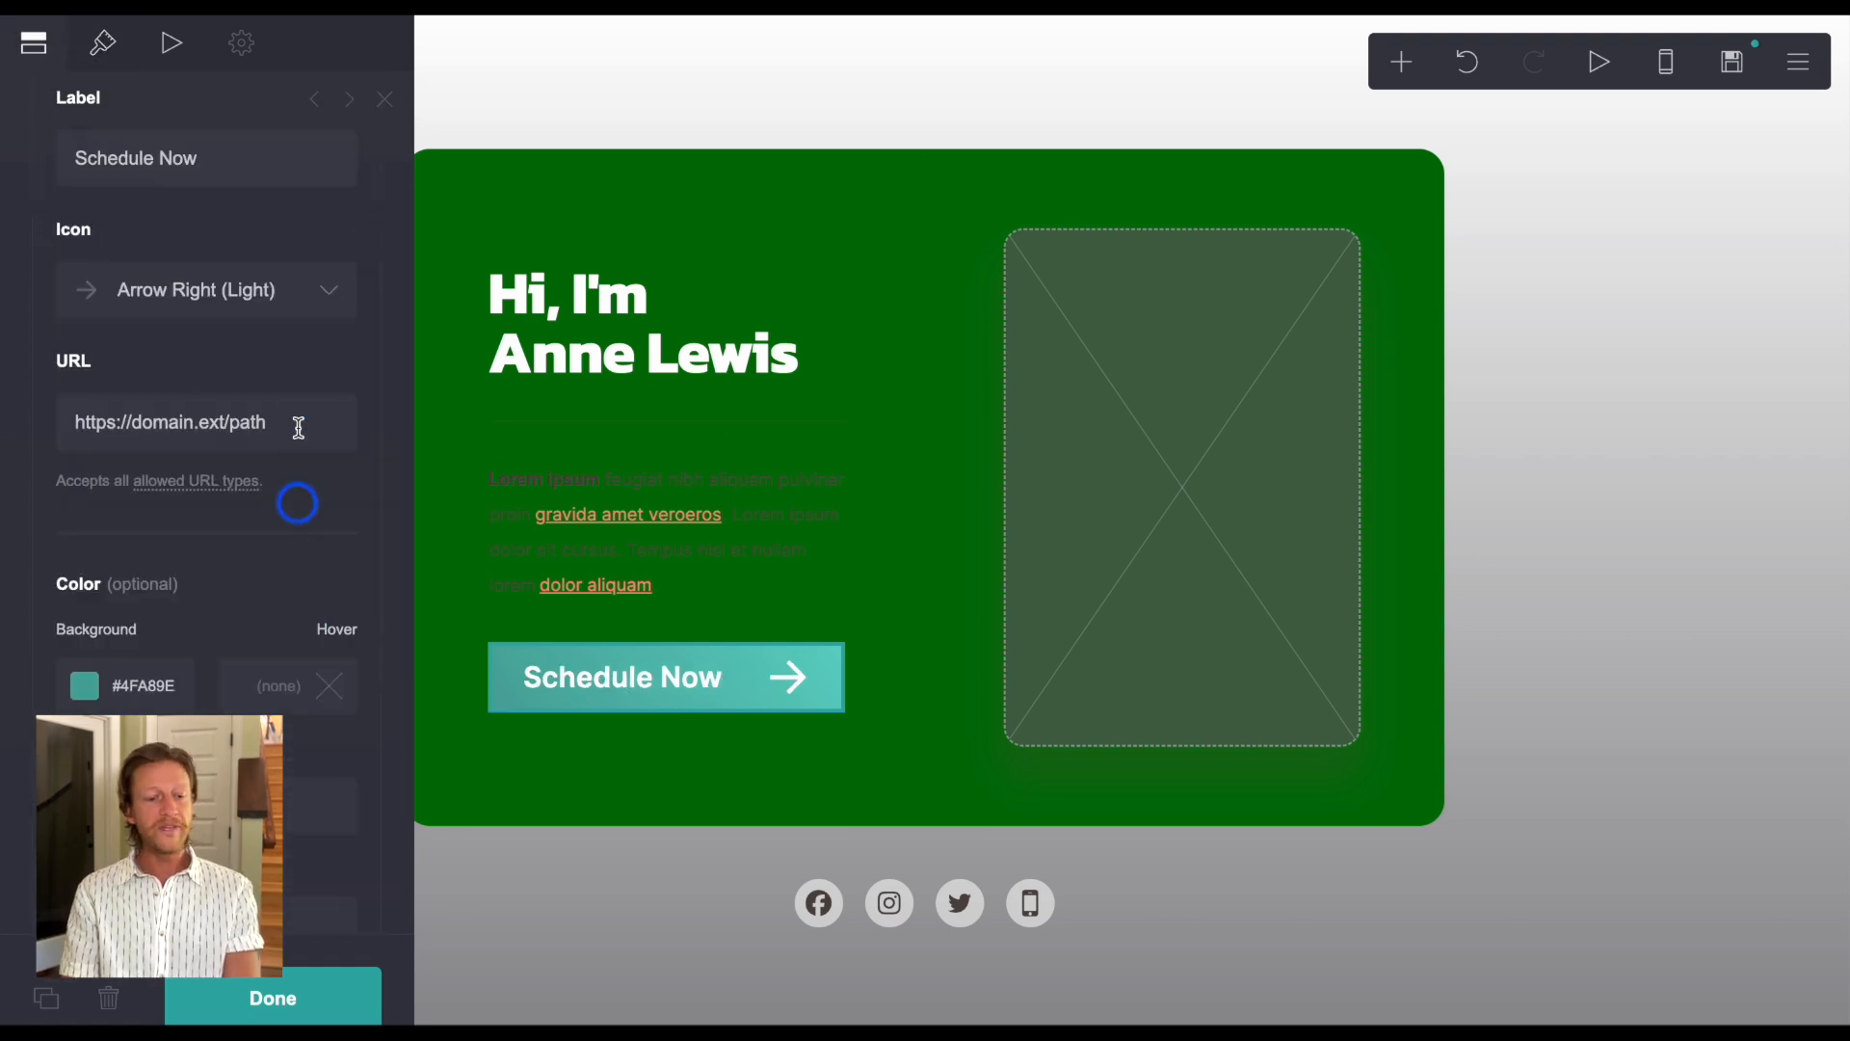
{"action": "triple_click", "coordinate": [289, 428]}
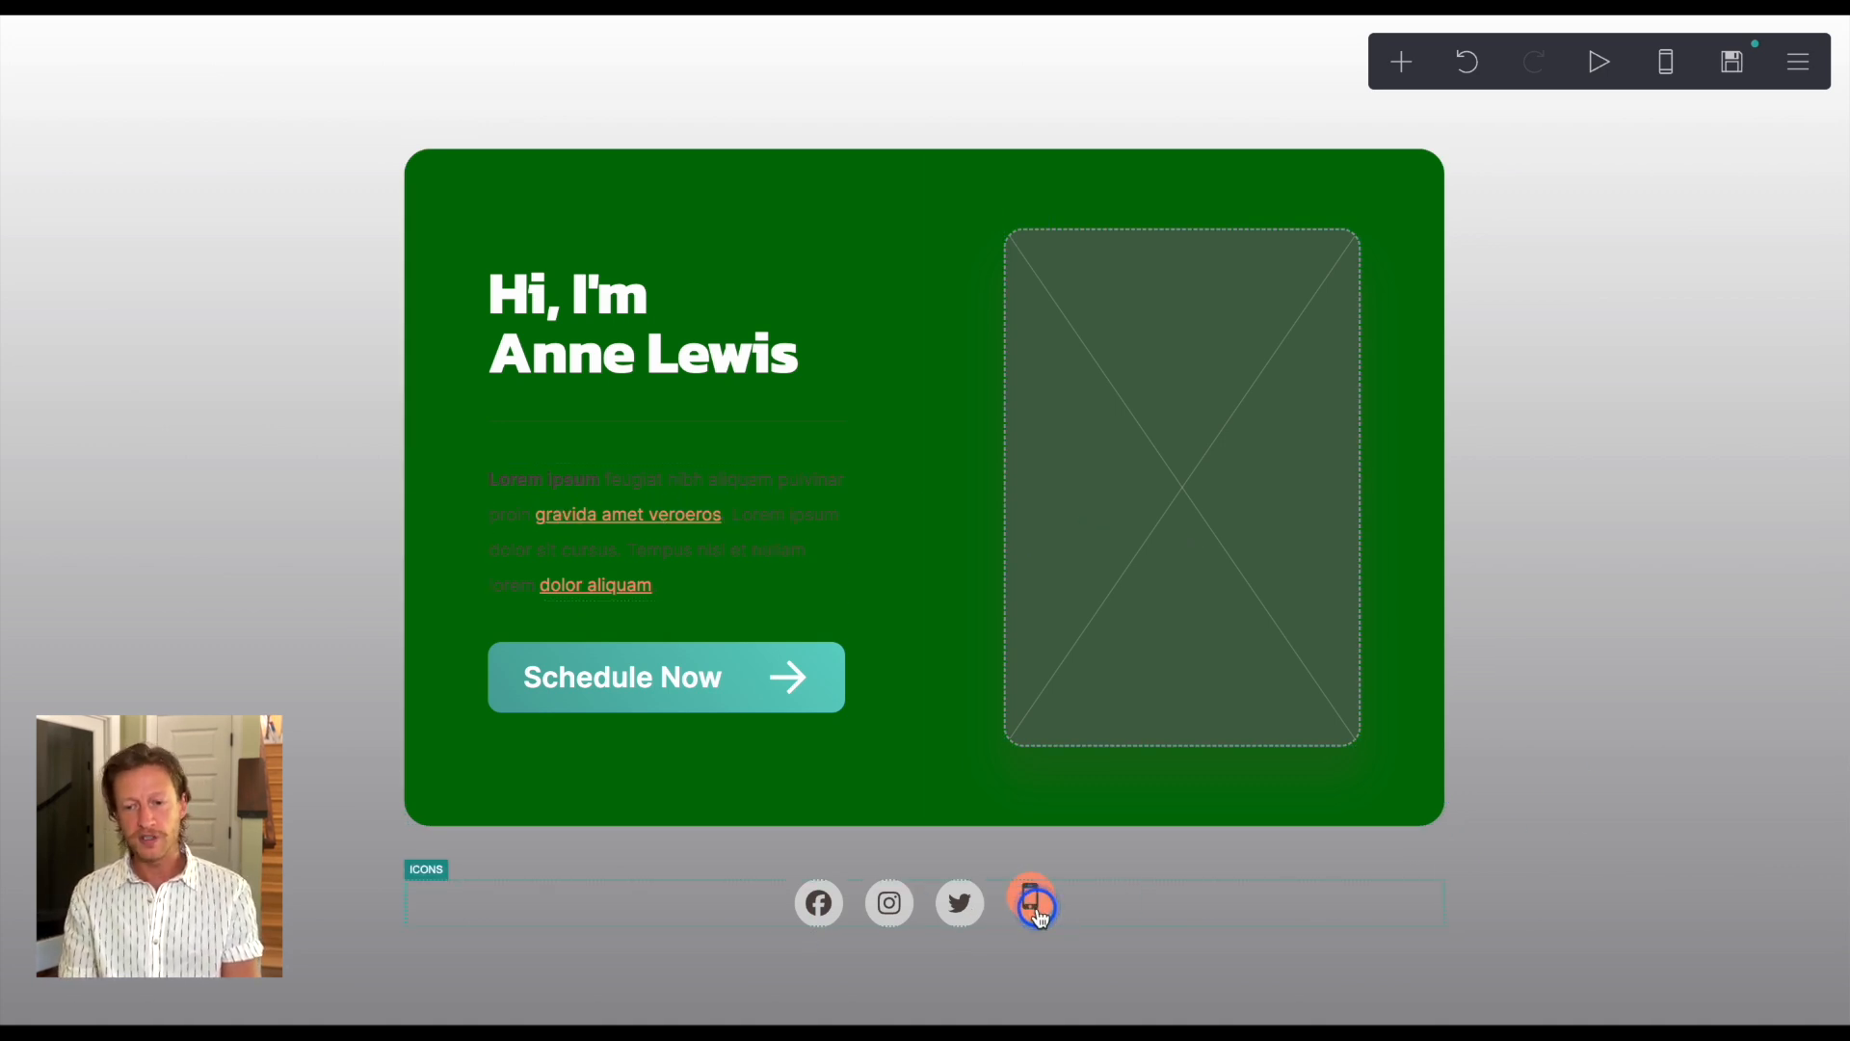
- Open the site's publish settings
{"action": "left_click", "coordinate": [1804, 58]}
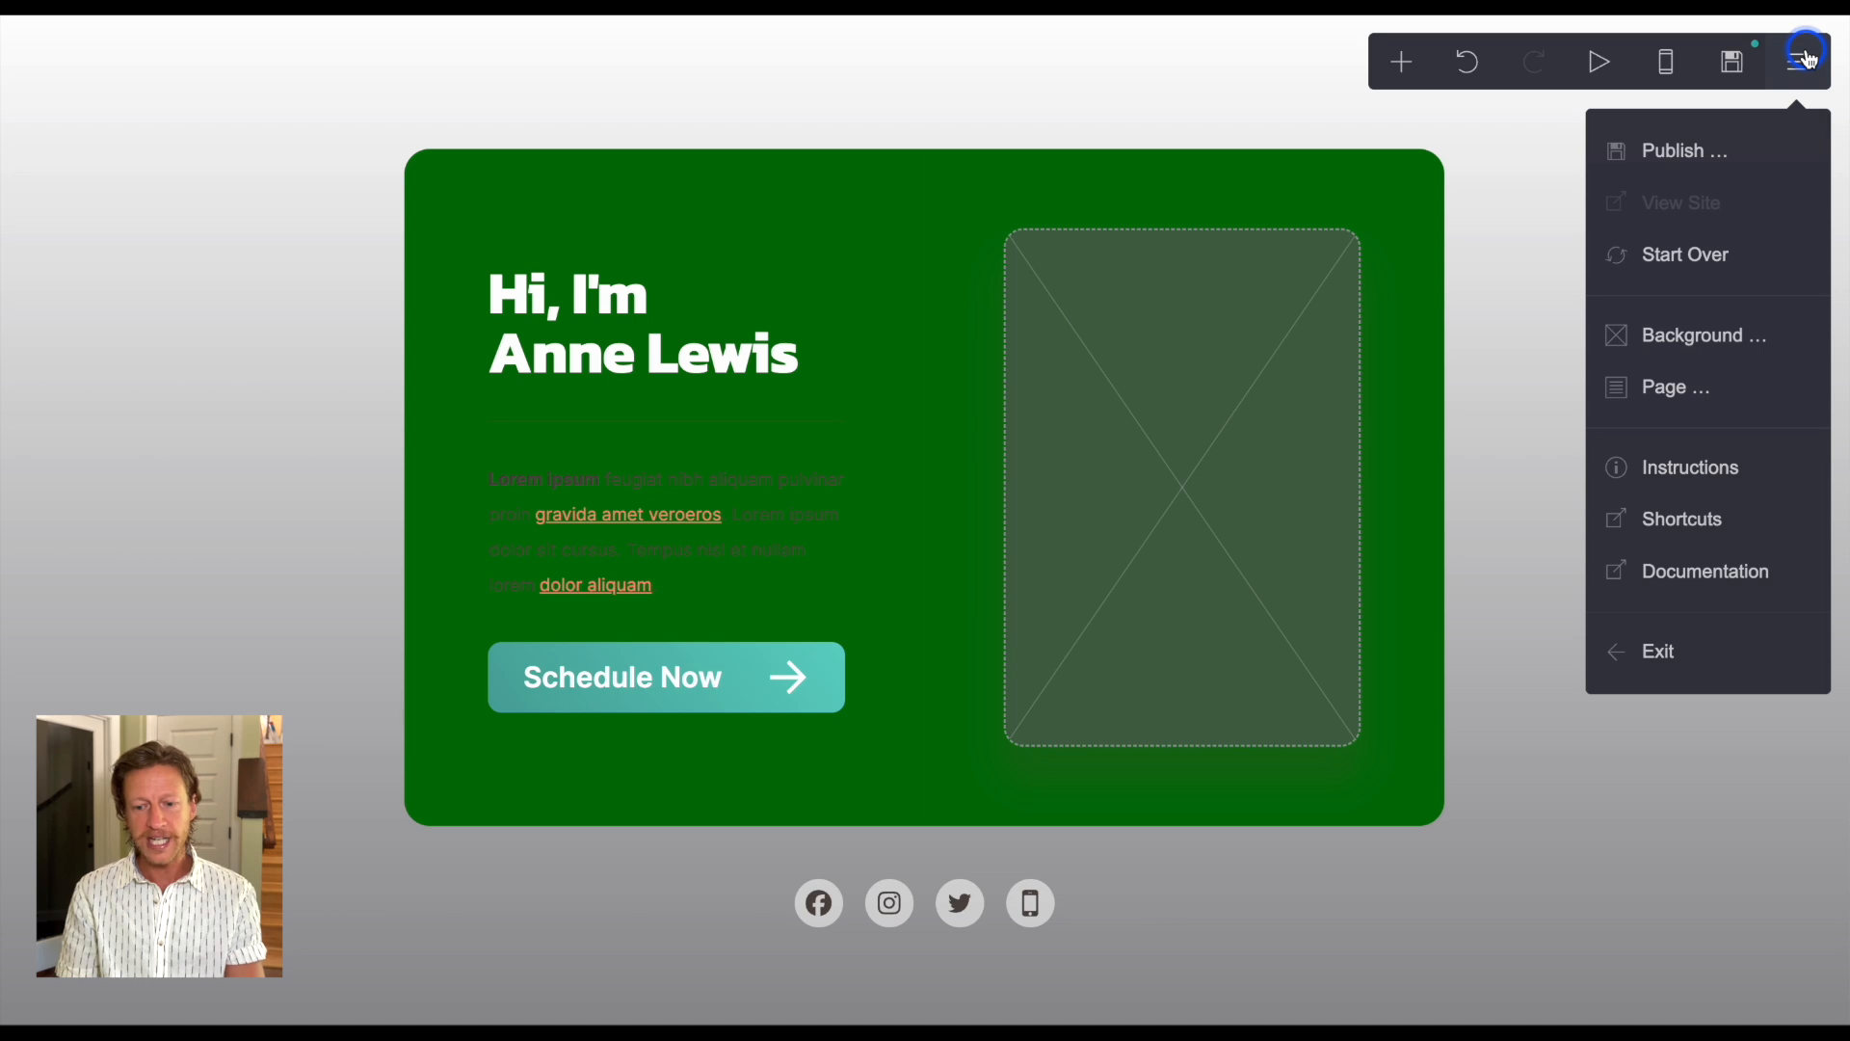
{"action": "left_click", "coordinate": [1735, 66]}
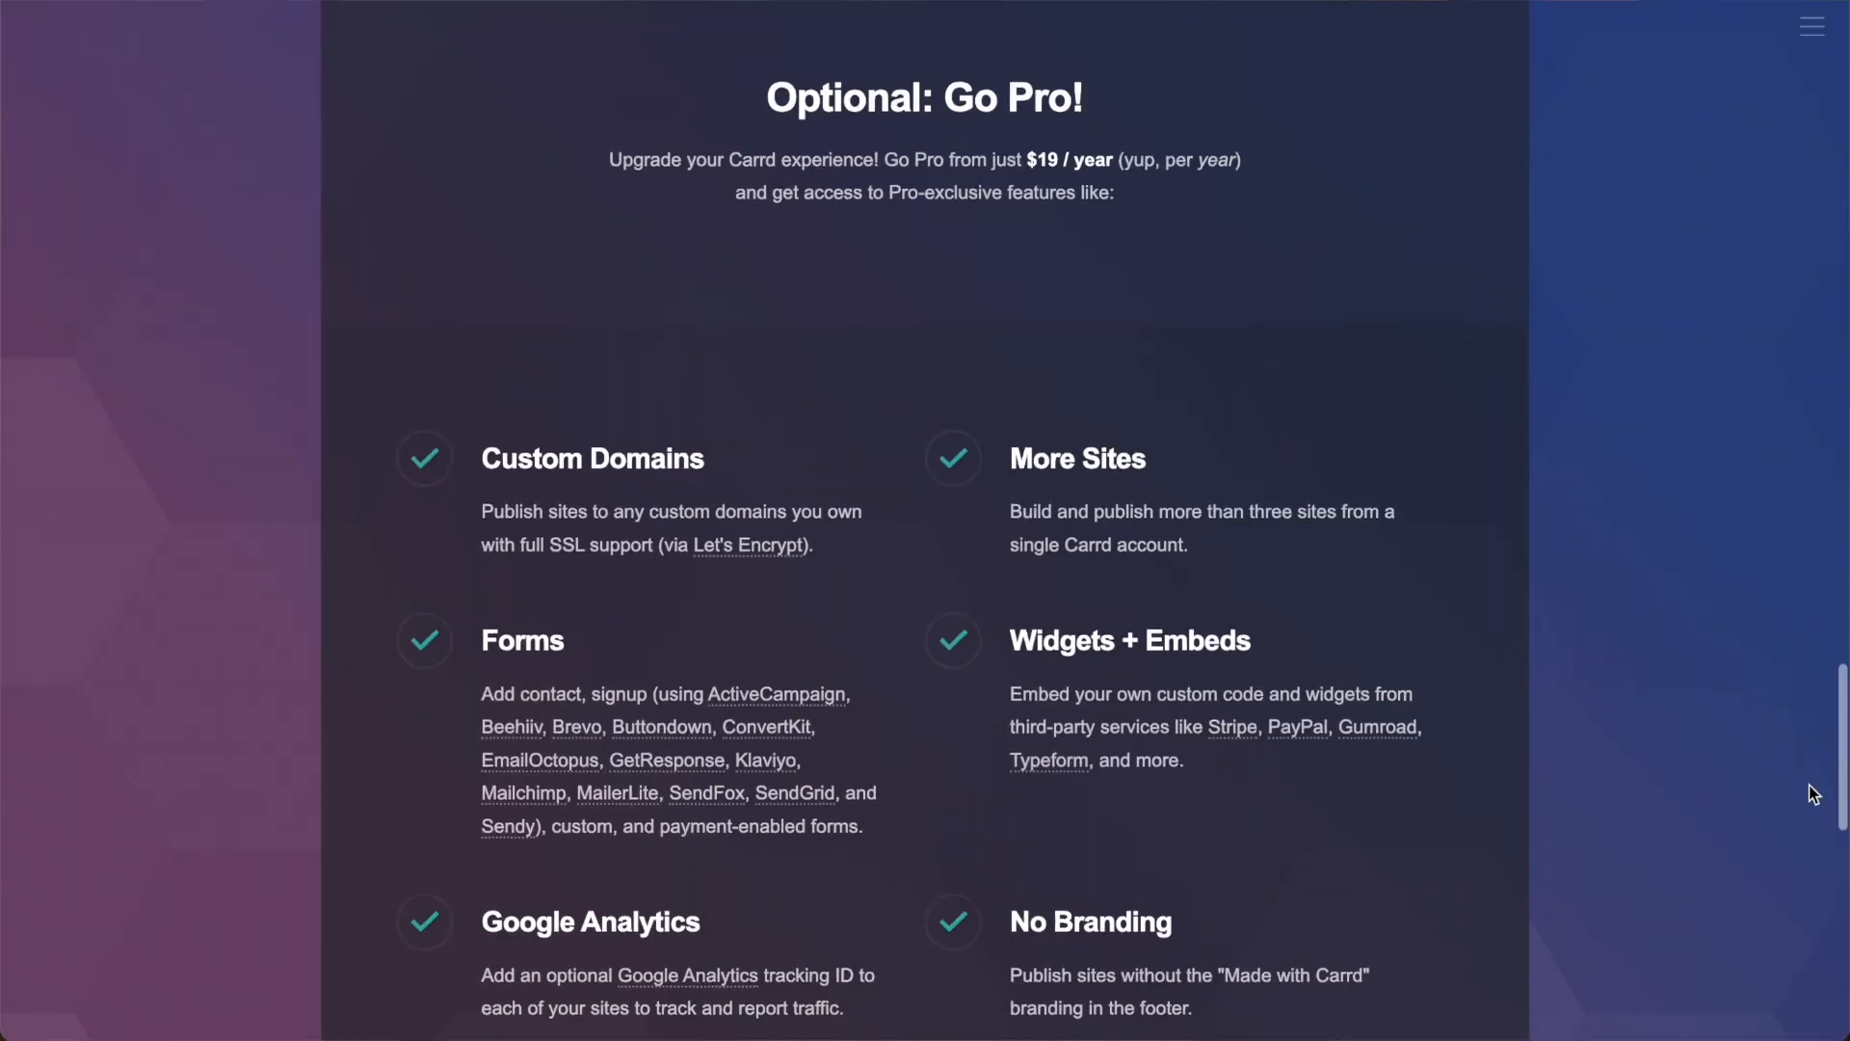
- Review the Pro plan's features, from custom domains and forms to branding removal, on the Carrd website
{"action": "scroll", "coordinate": [1815, 793], "scroll_direction": "down", "scroll_amount": 3}
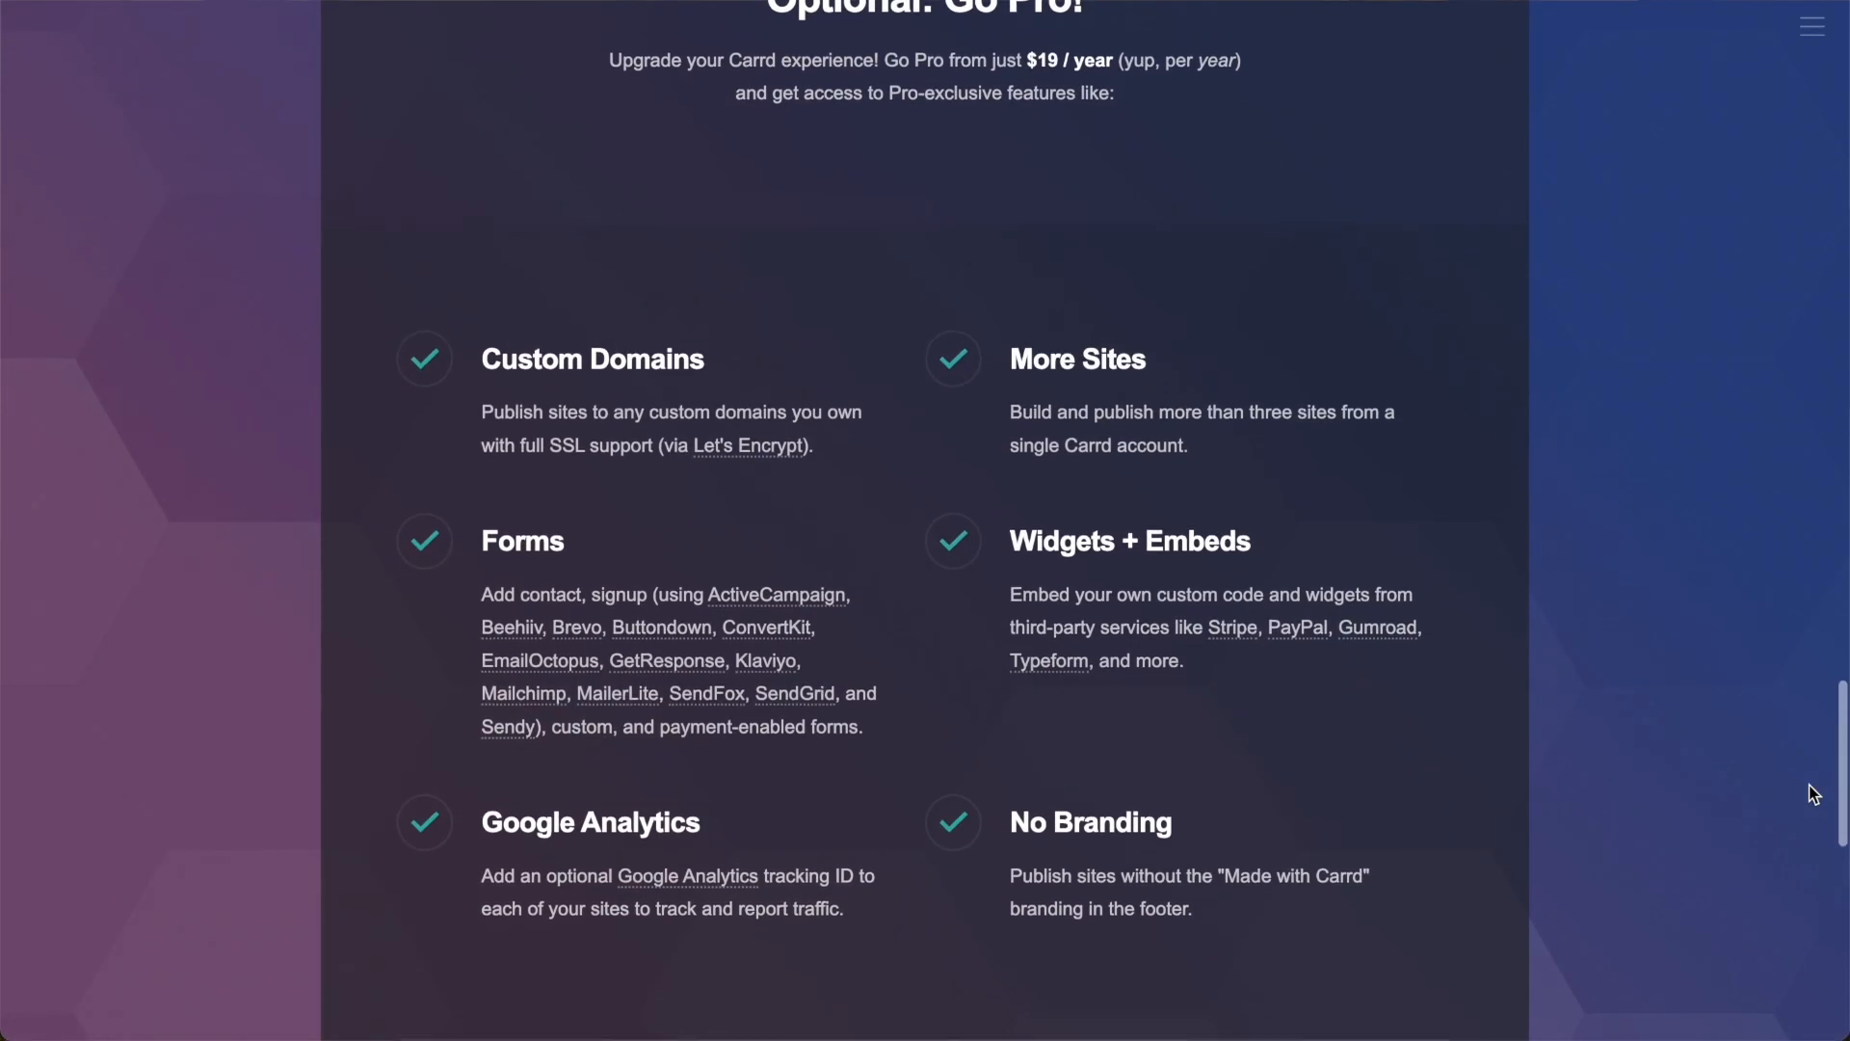
{"action": "scroll", "coordinate": [1814, 793], "scroll_direction": "down", "scroll_amount": 3}
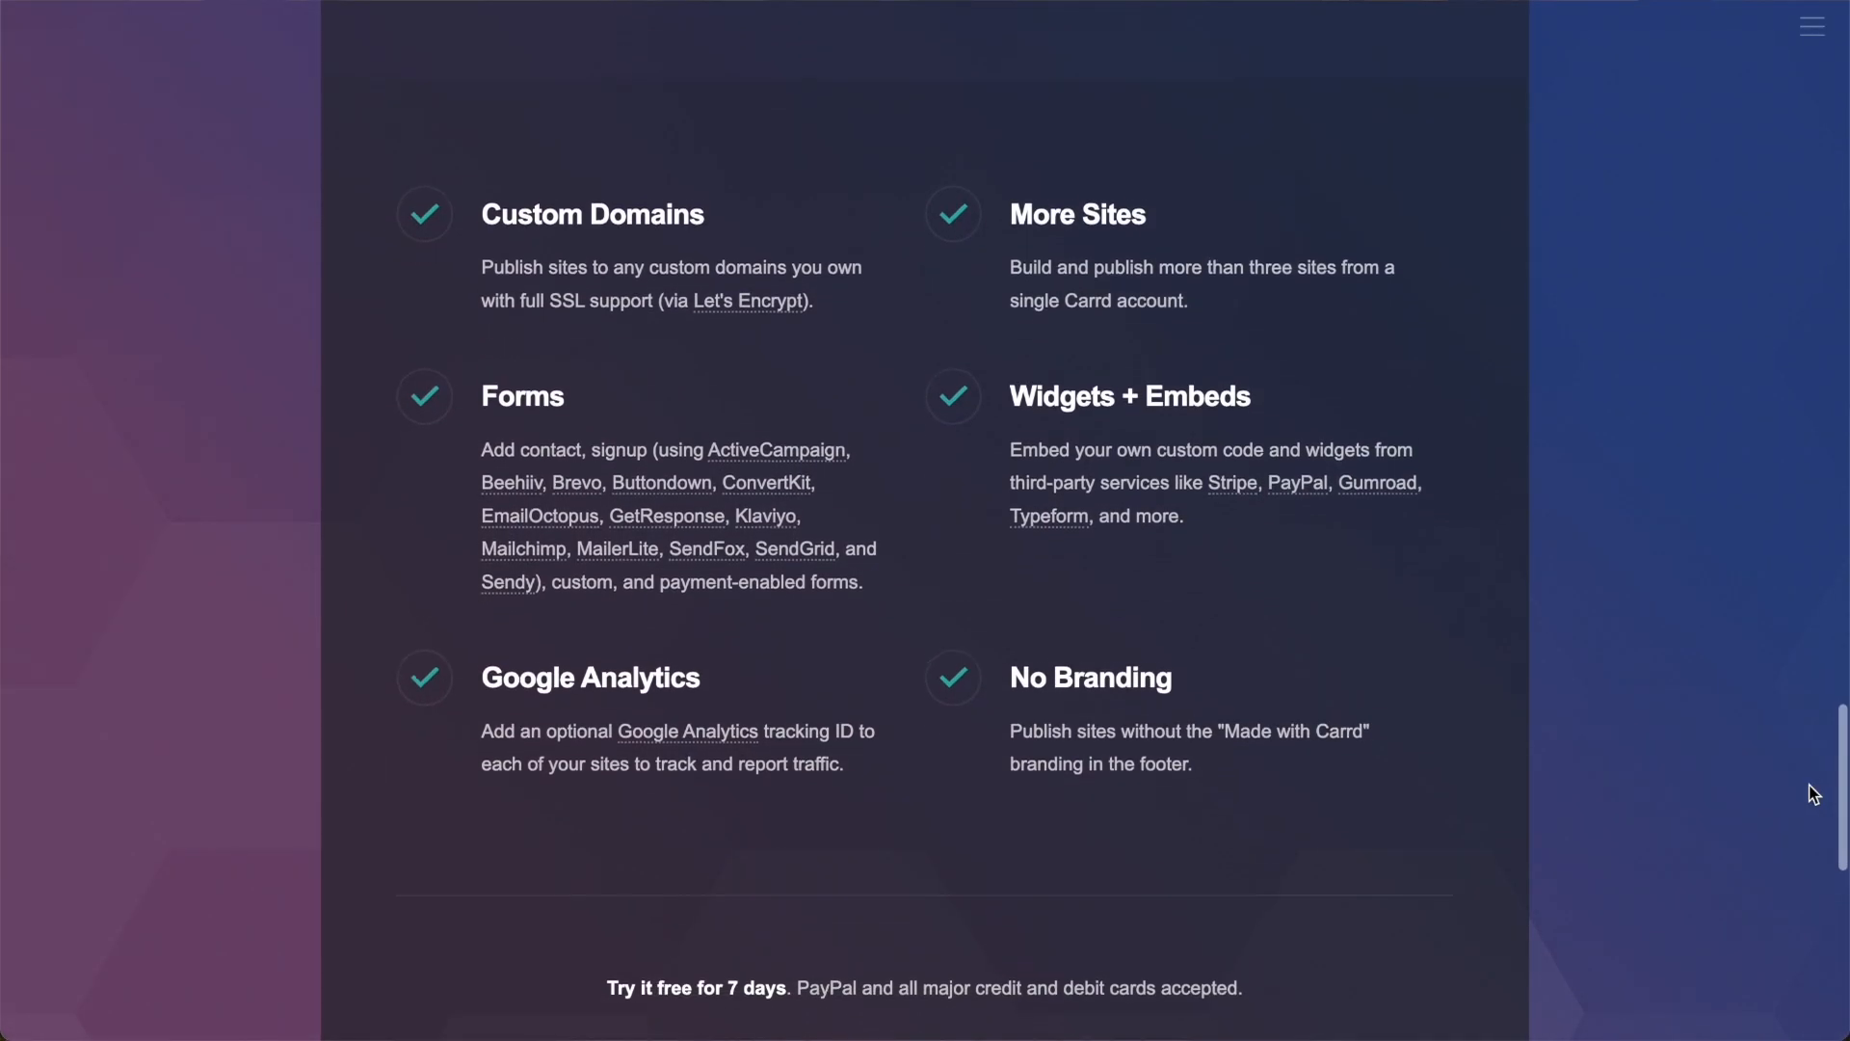
{"action": "scroll", "coordinate": [1815, 794], "scroll_direction": "down", "scroll_amount": 2}
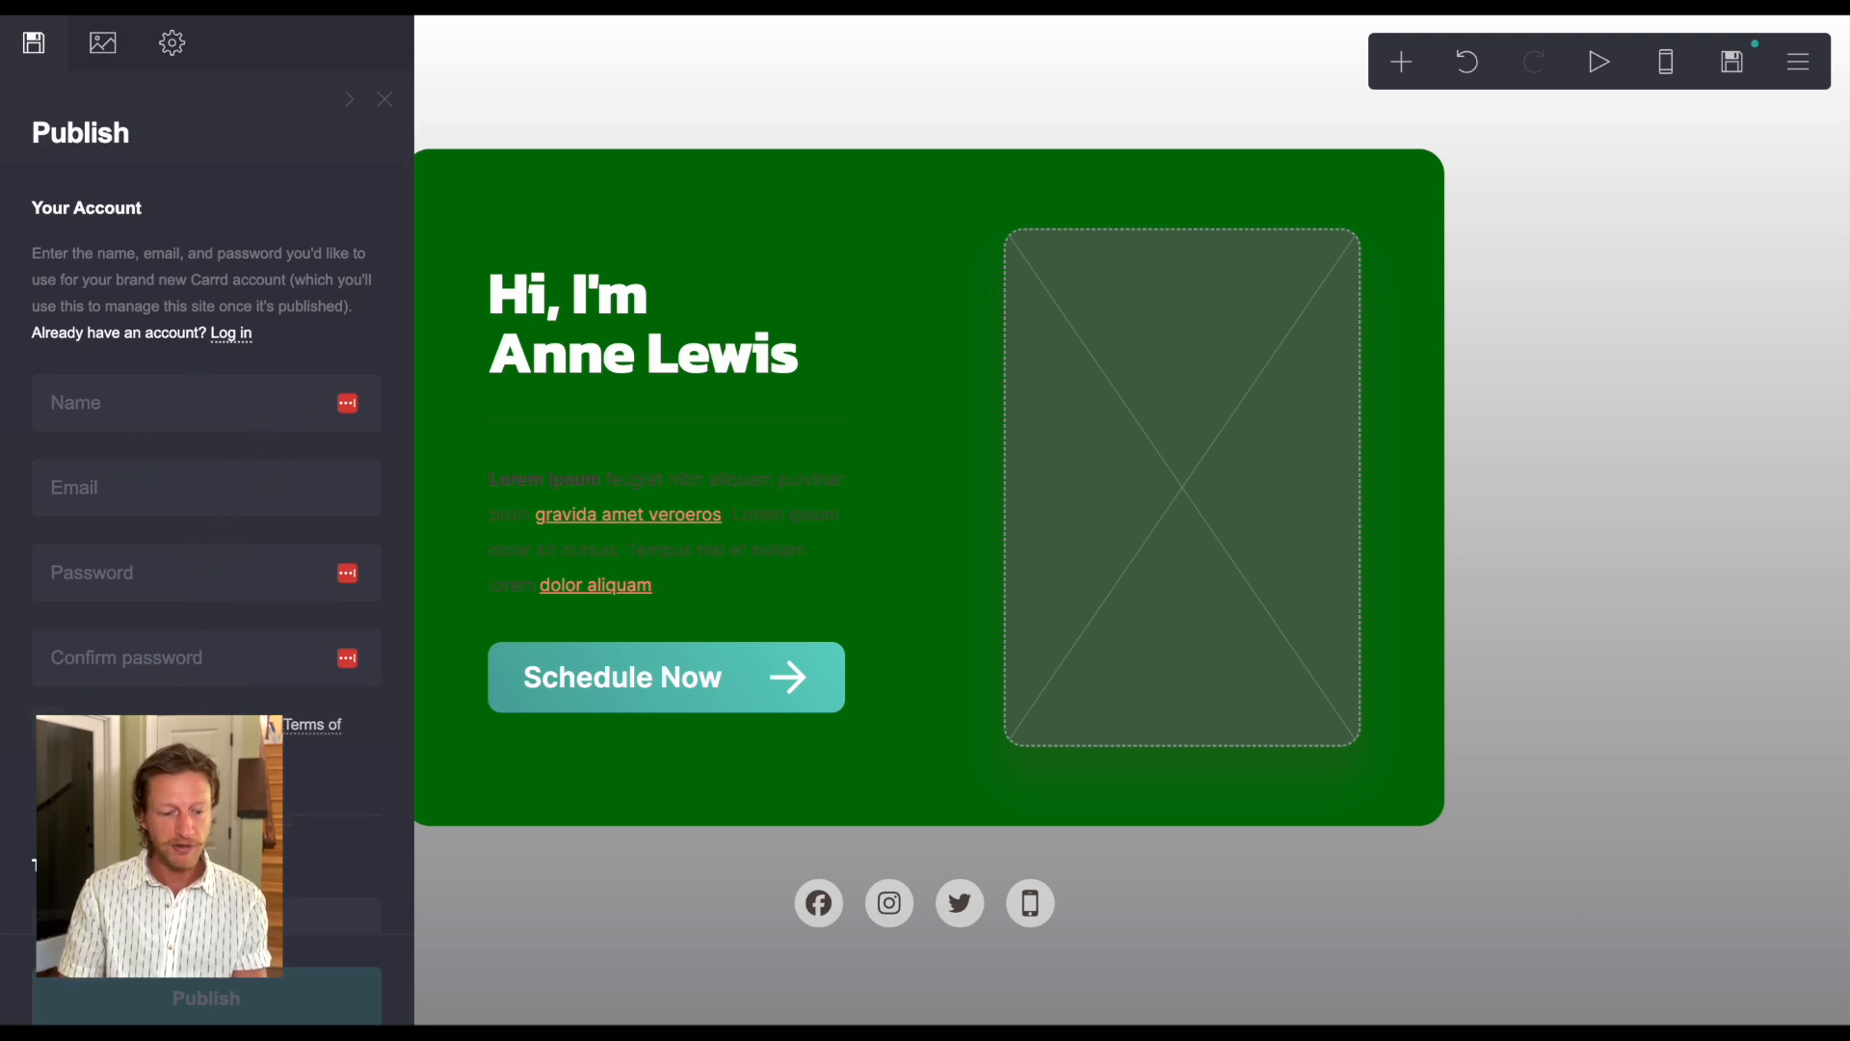
- Start the free Pro trial through the locked custom domain option and choose to publish the site to a custom domain
{"action": "scroll", "coordinate": [159, 665], "scroll_direction": "down", "scroll_amount": 3}
{"action": "scroll", "coordinate": [174, 568], "scroll_direction": "down", "scroll_amount": 3}
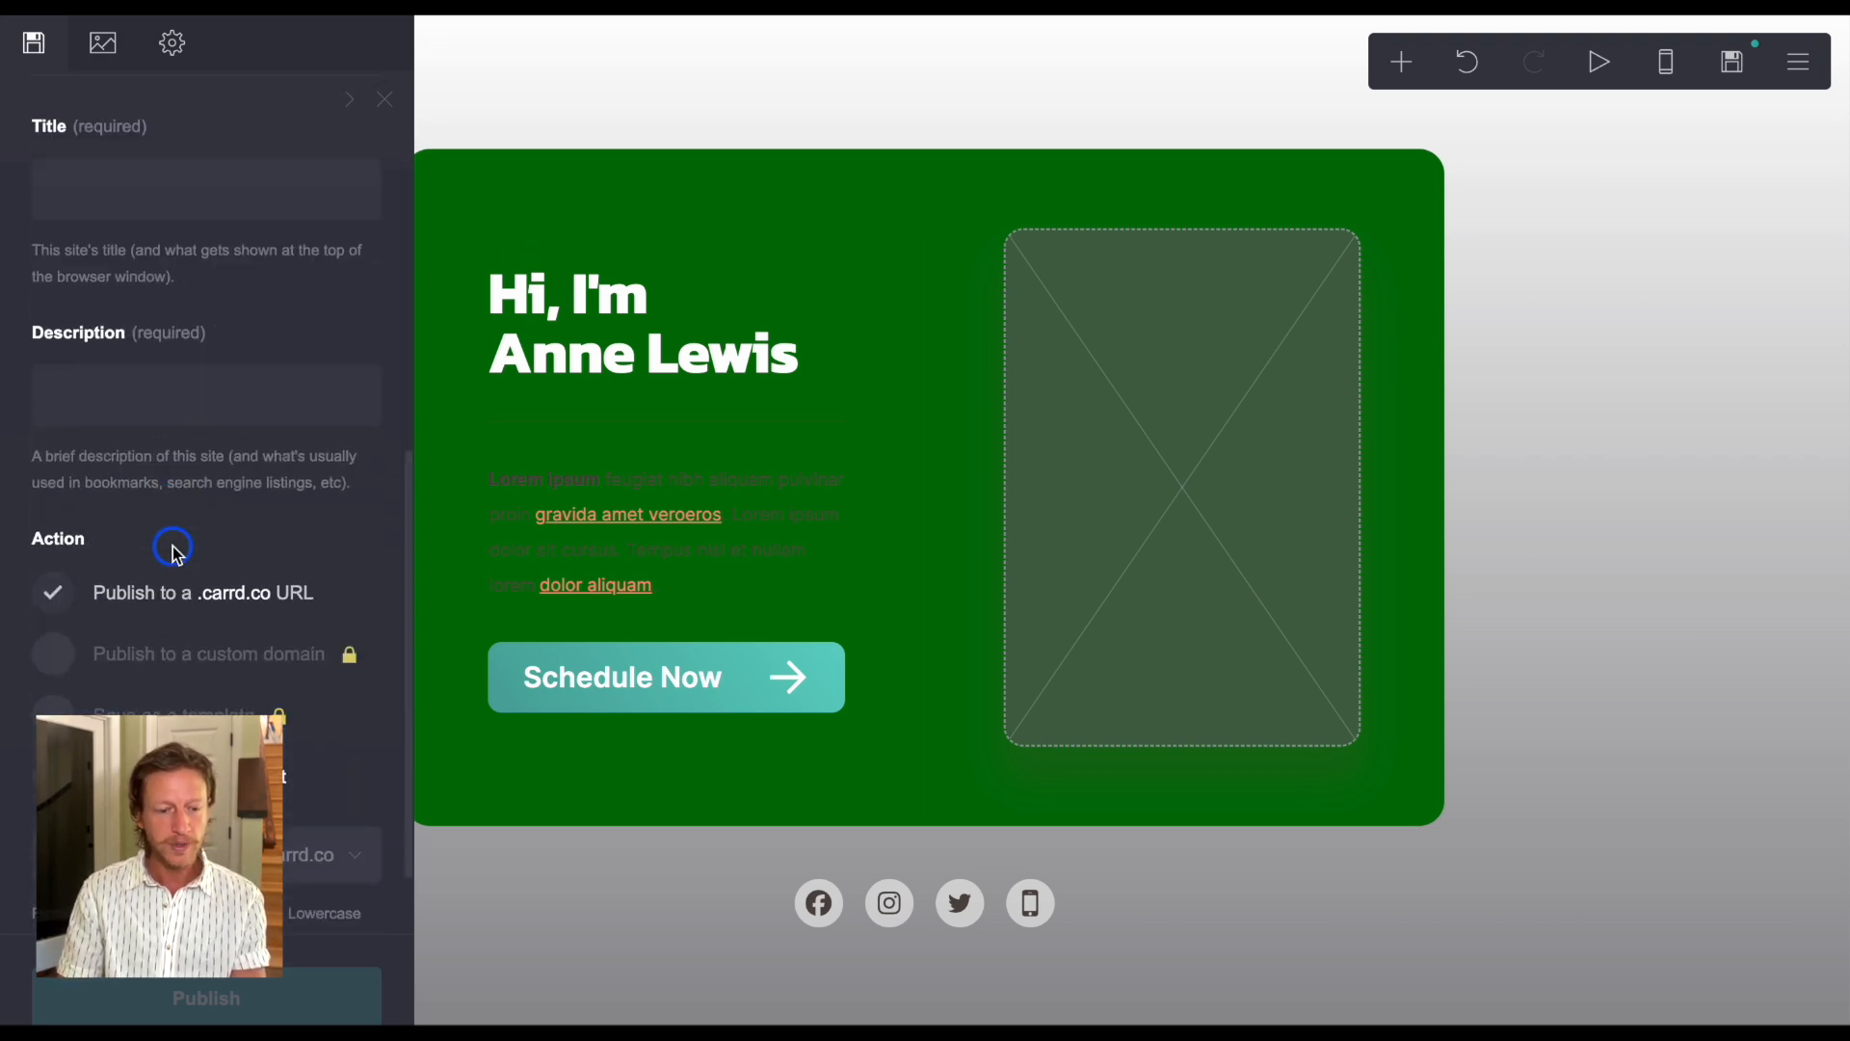
{"action": "scroll", "coordinate": [276, 413], "scroll_direction": "down", "scroll_amount": 1}
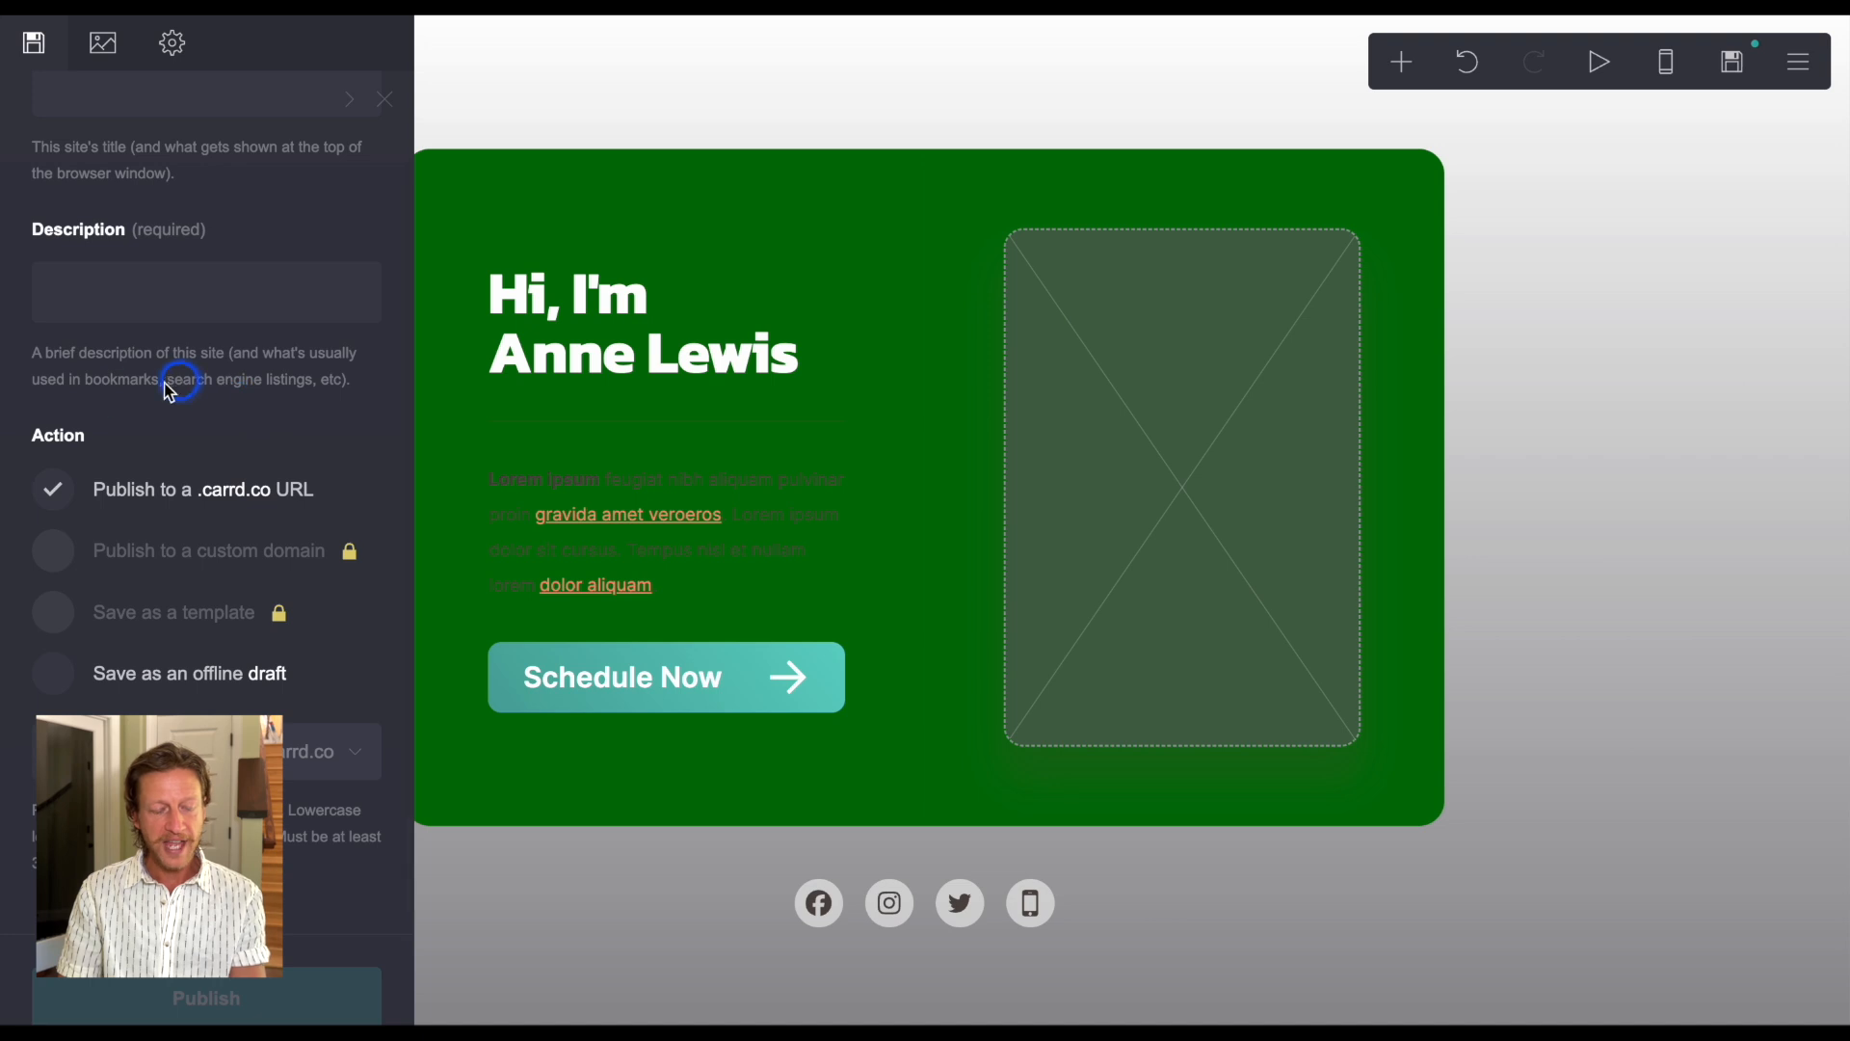
{"action": "left_click", "coordinate": [330, 547]}
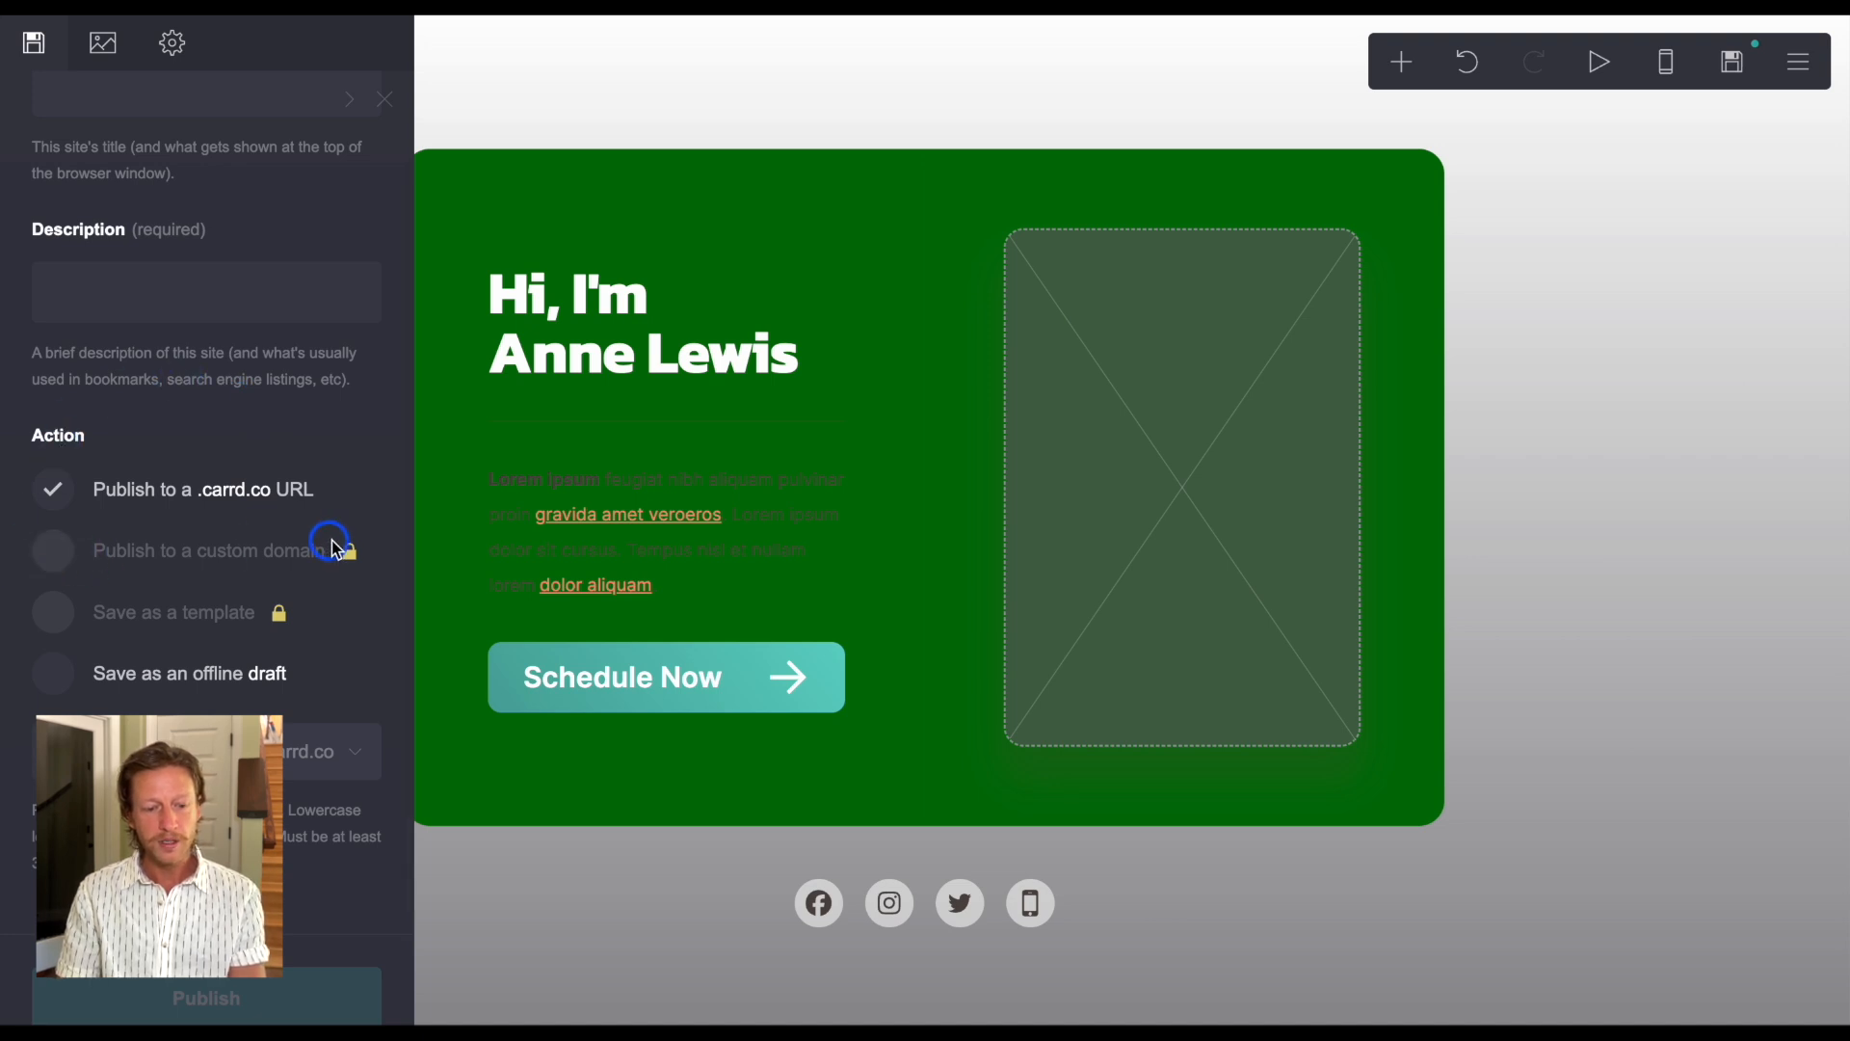
{"action": "left_click", "coordinate": [349, 555]}
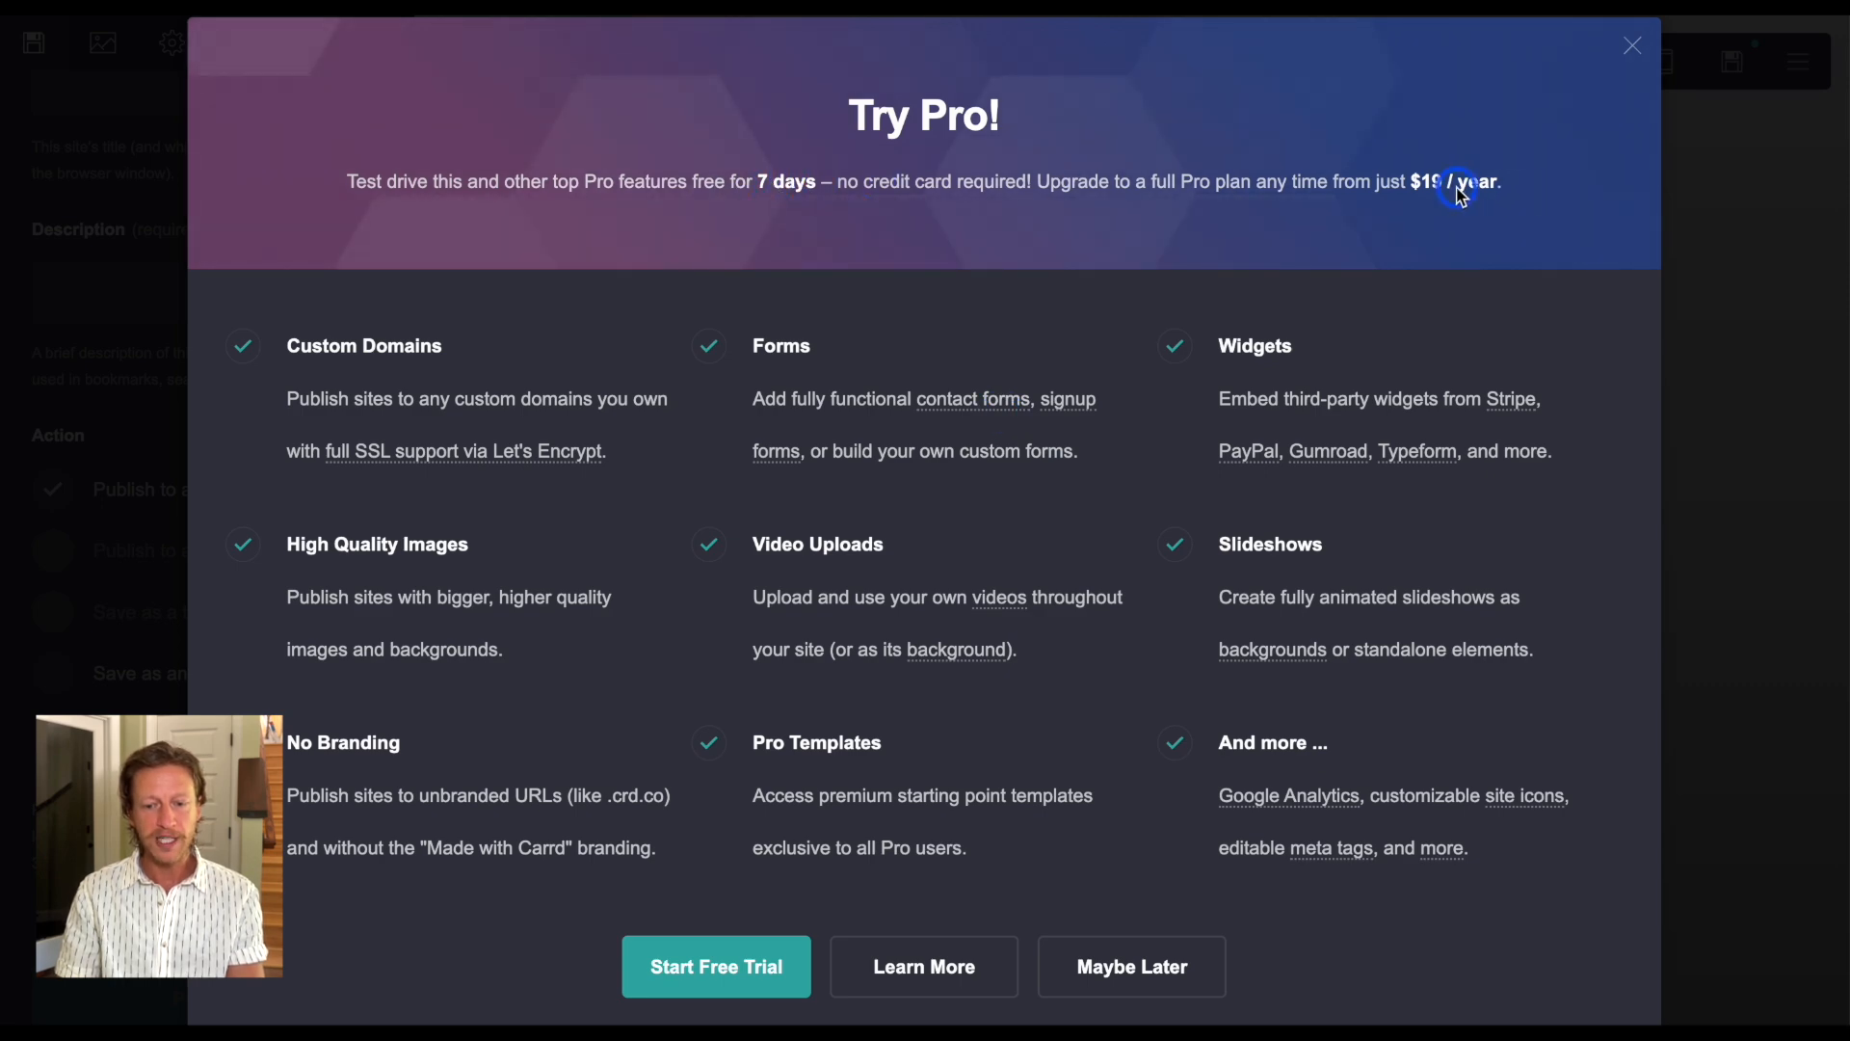
{"action": "left_click", "coordinate": [718, 967]}
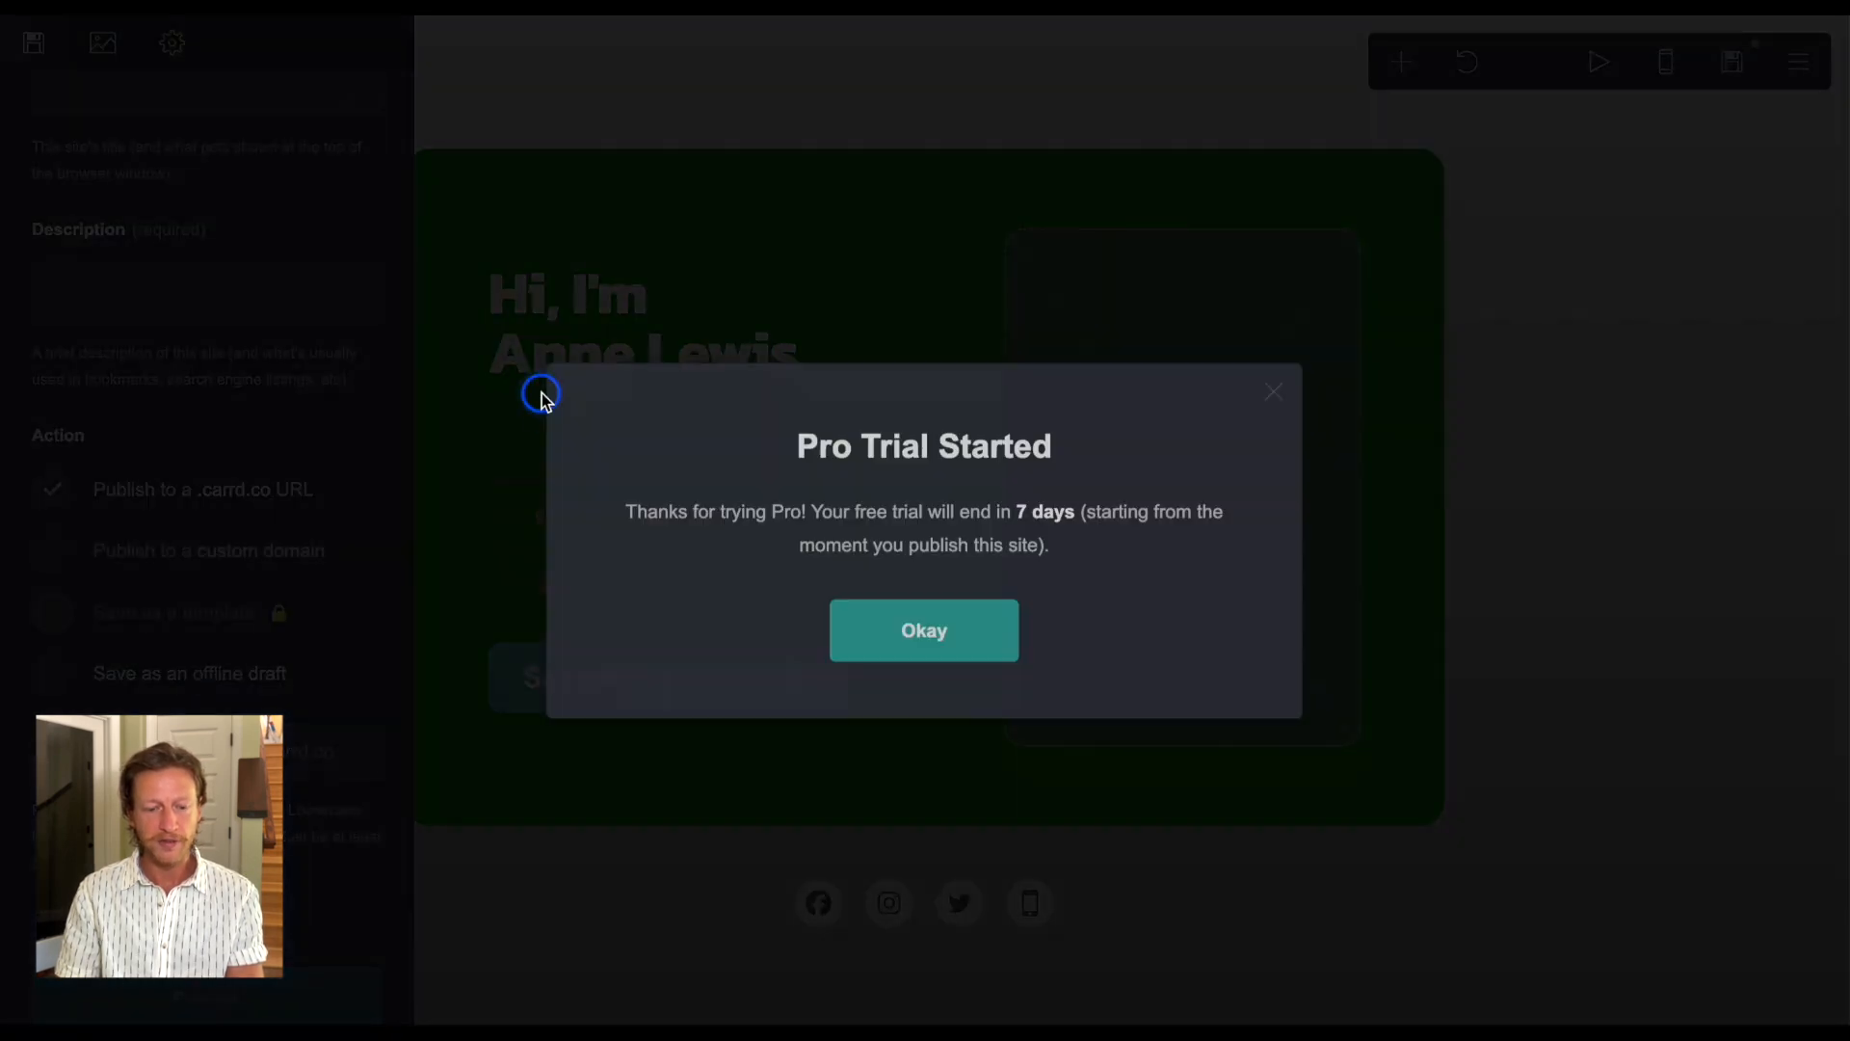
{"action": "left_click", "coordinate": [970, 647]}
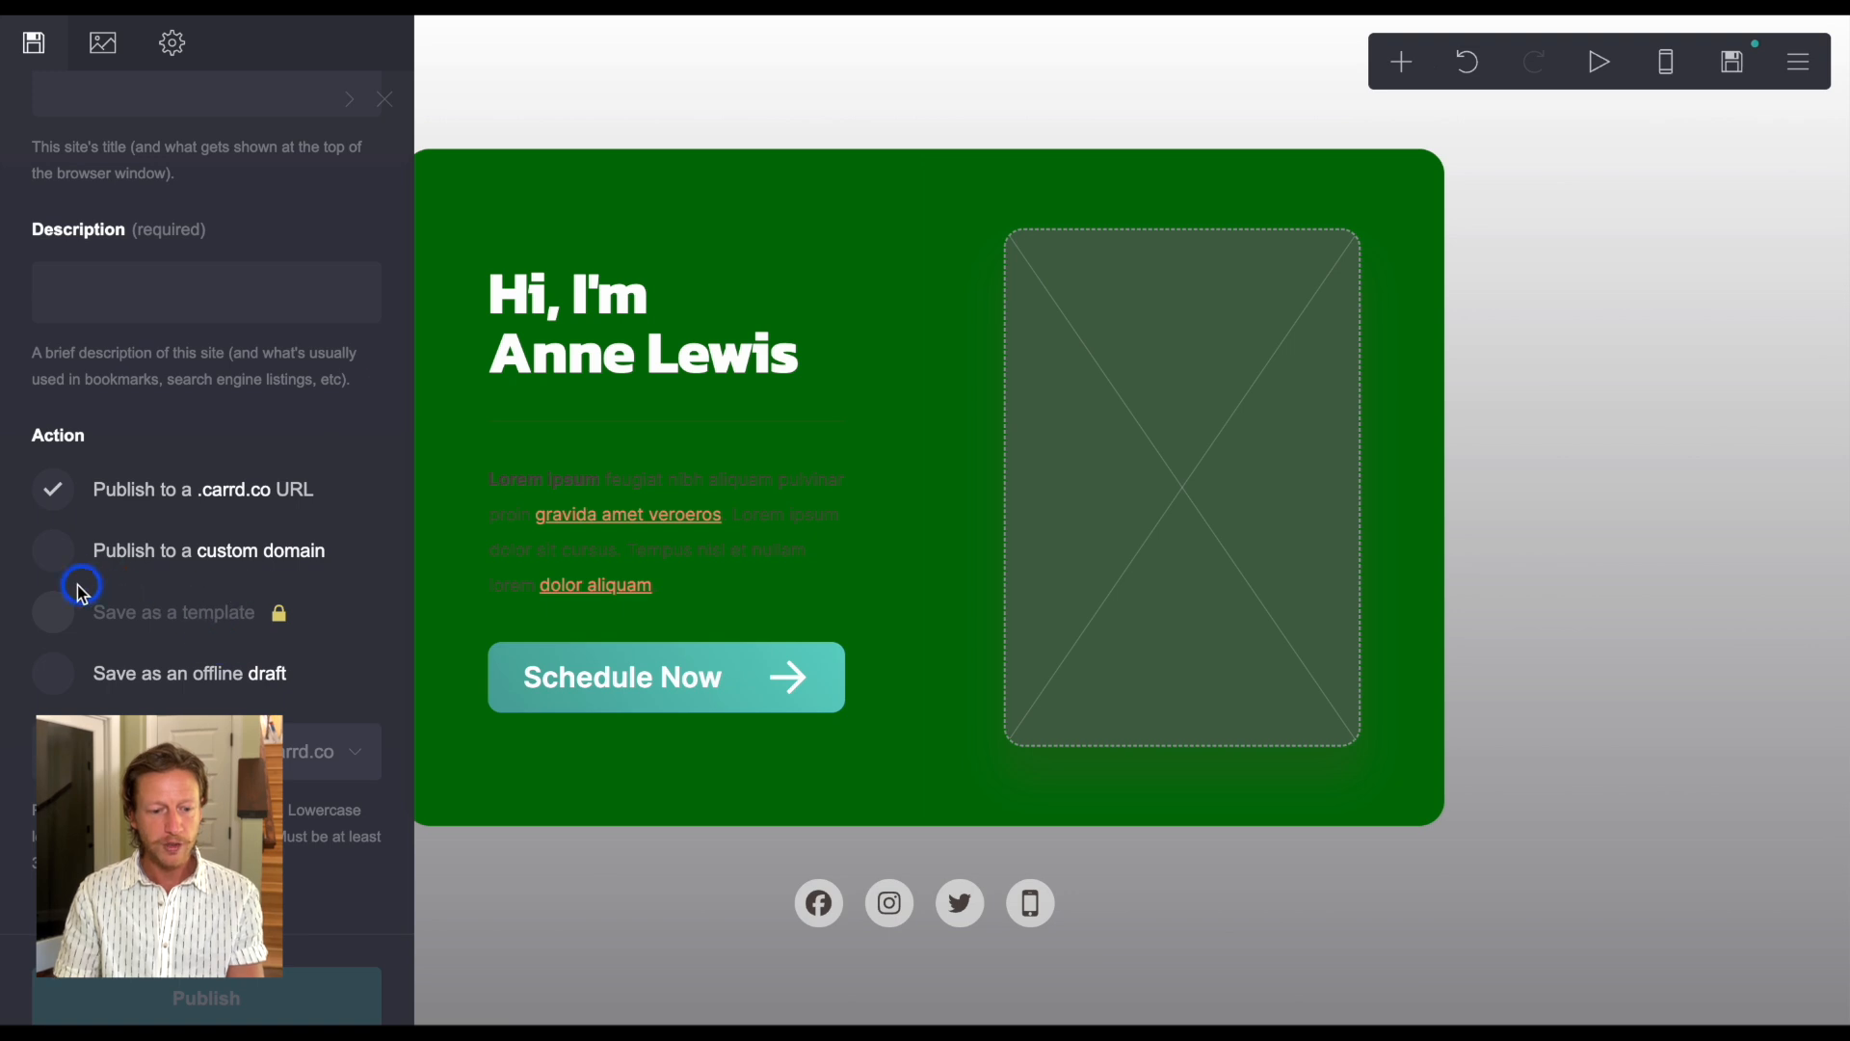
{"action": "left_click", "coordinate": [58, 559]}
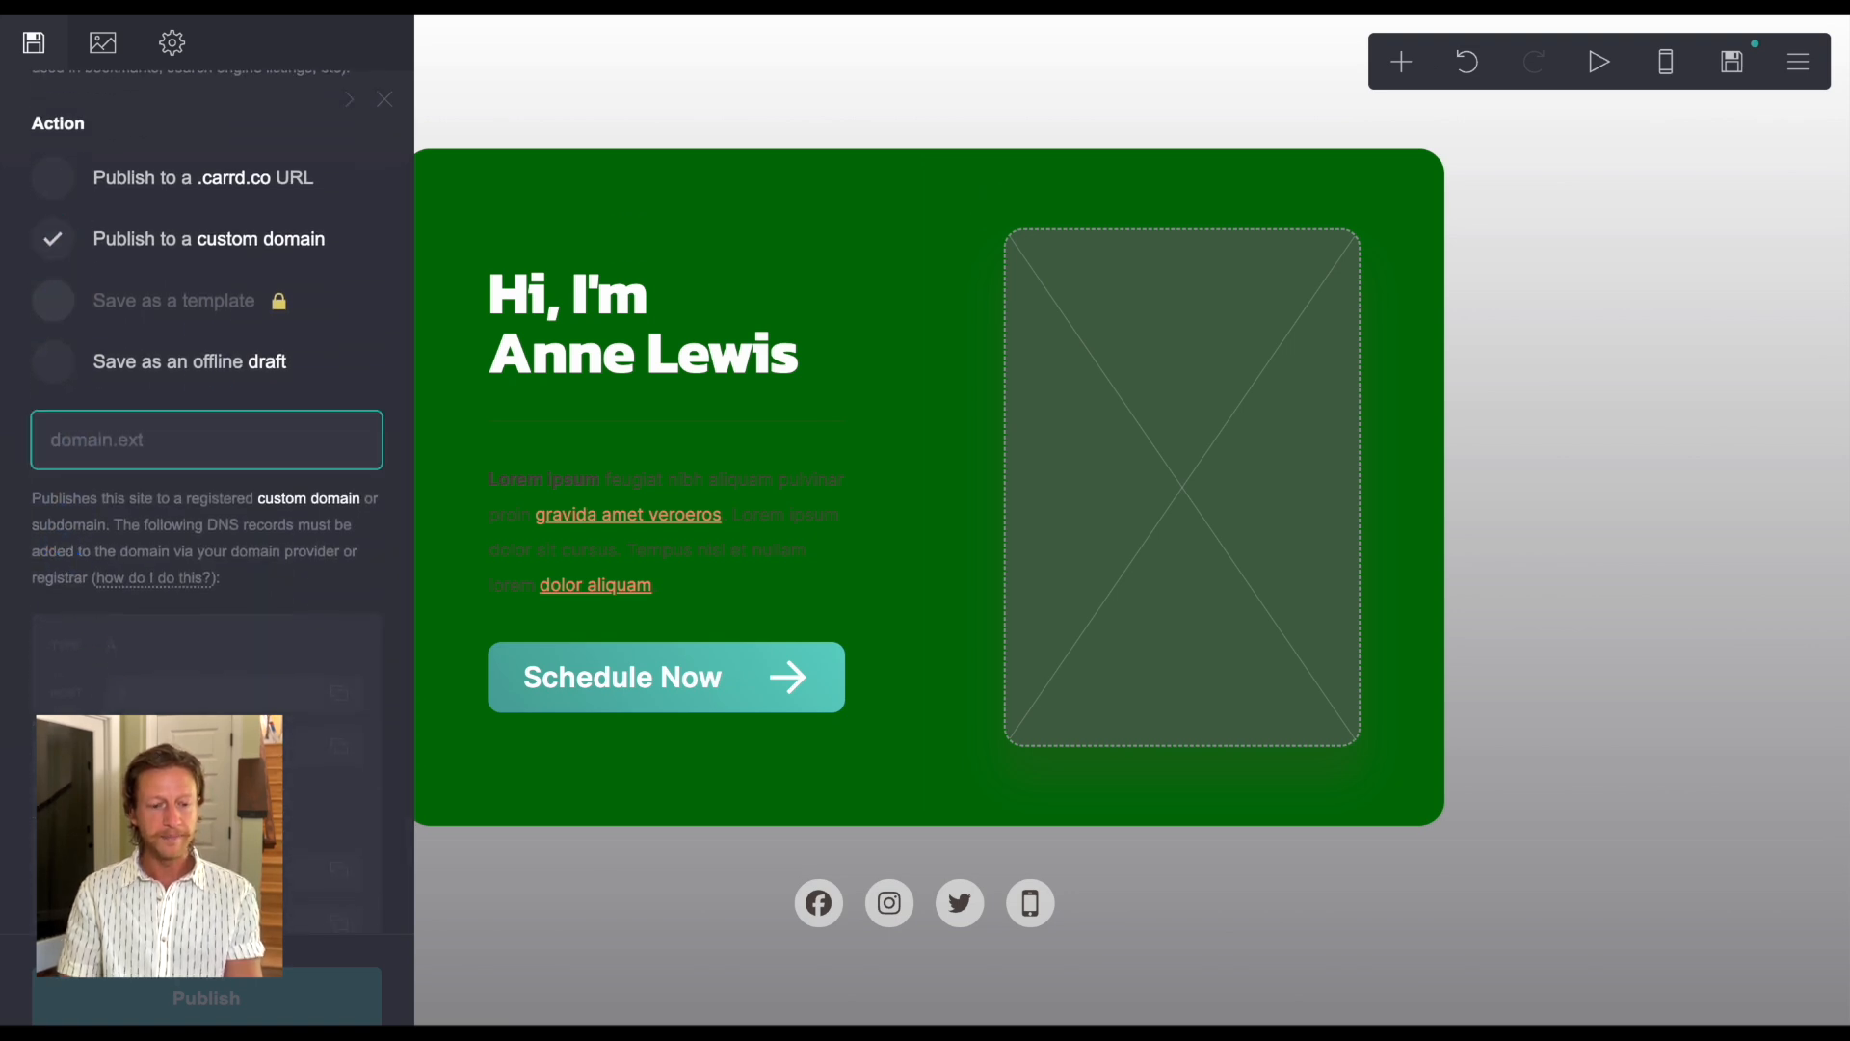